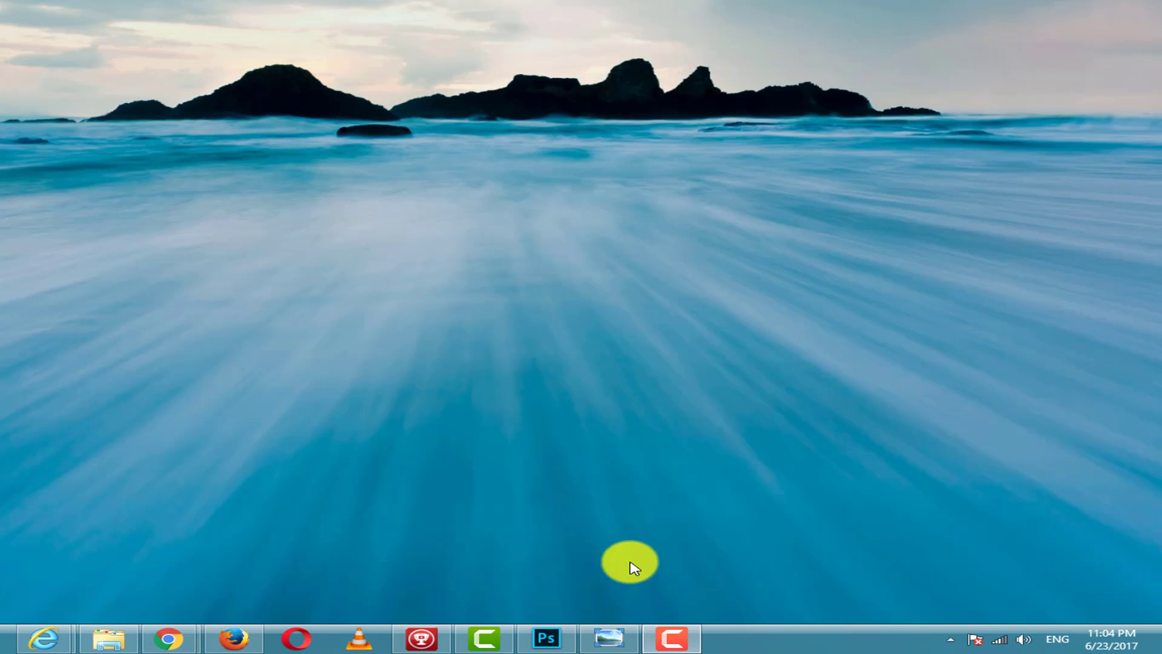
Switch to Photoshop and create a new 1920 × 1080 pixel RGB document at 300 pixels/inch with a white background.
left_click(562, 632)
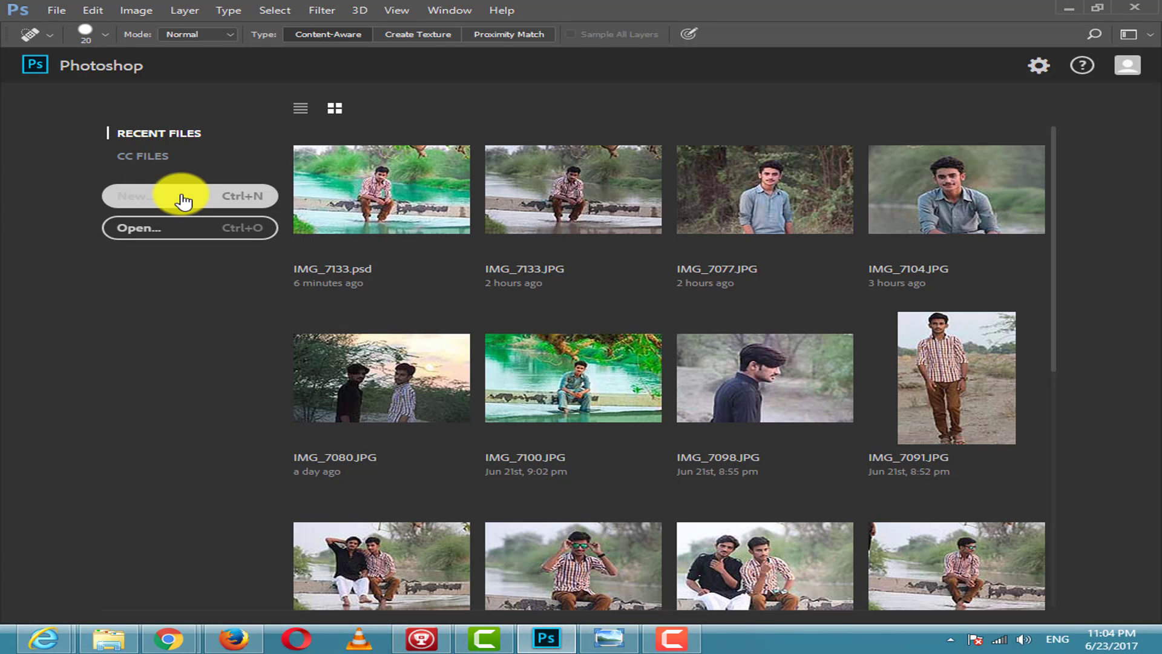
left_click(151, 198)
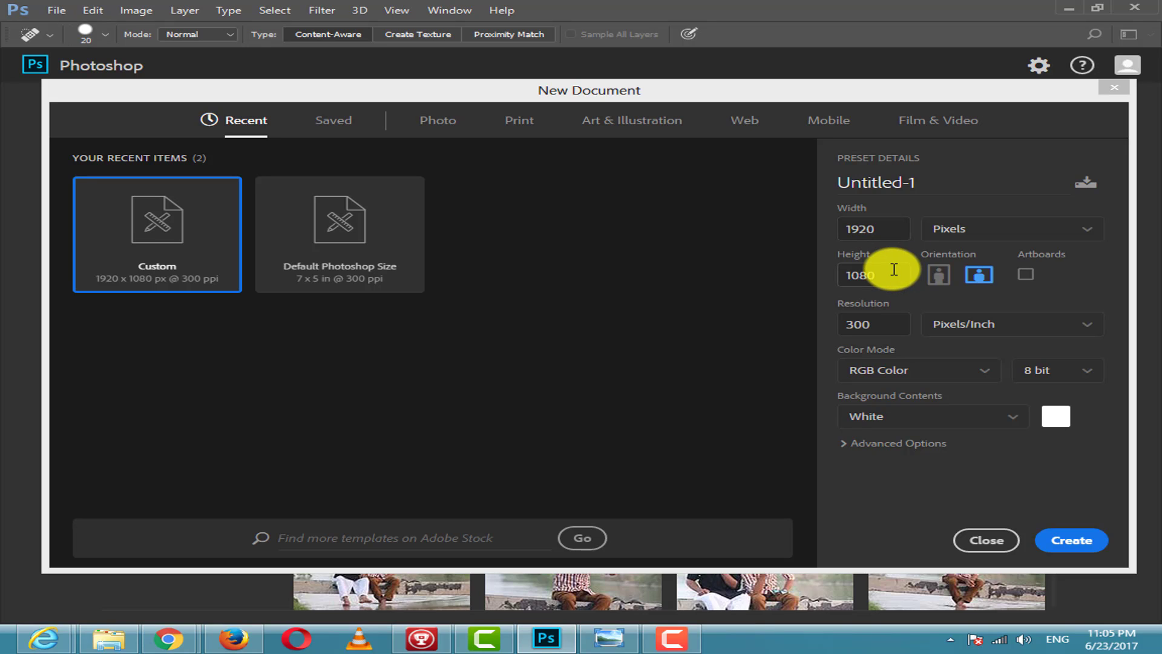
left_click(879, 233)
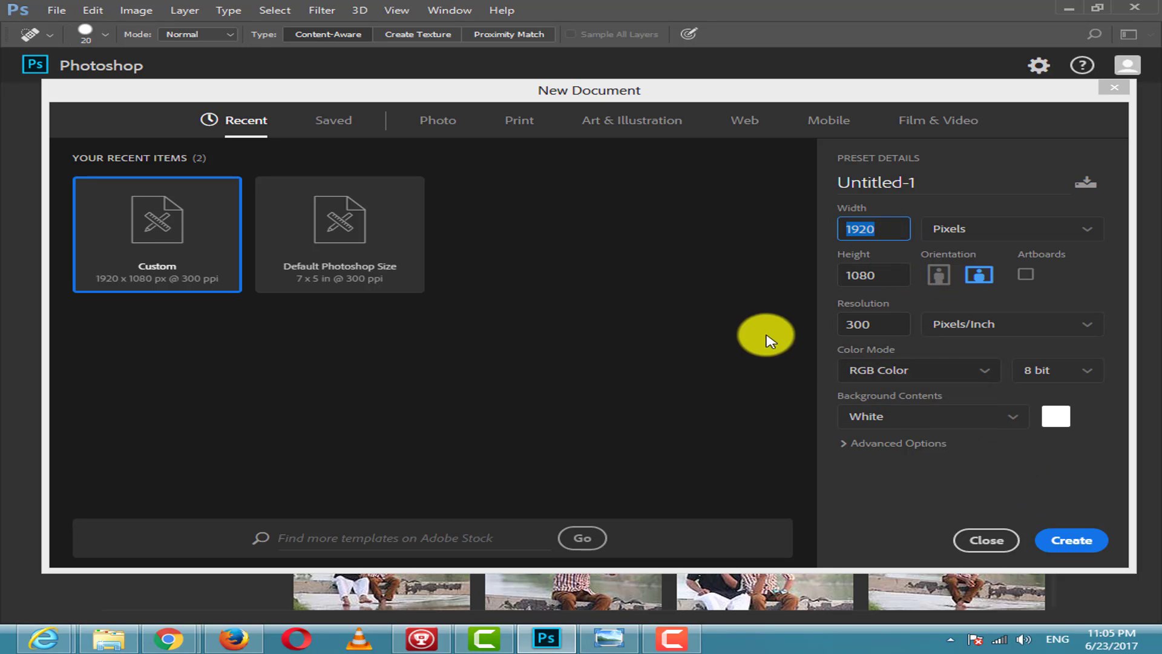
left_click(881, 325)
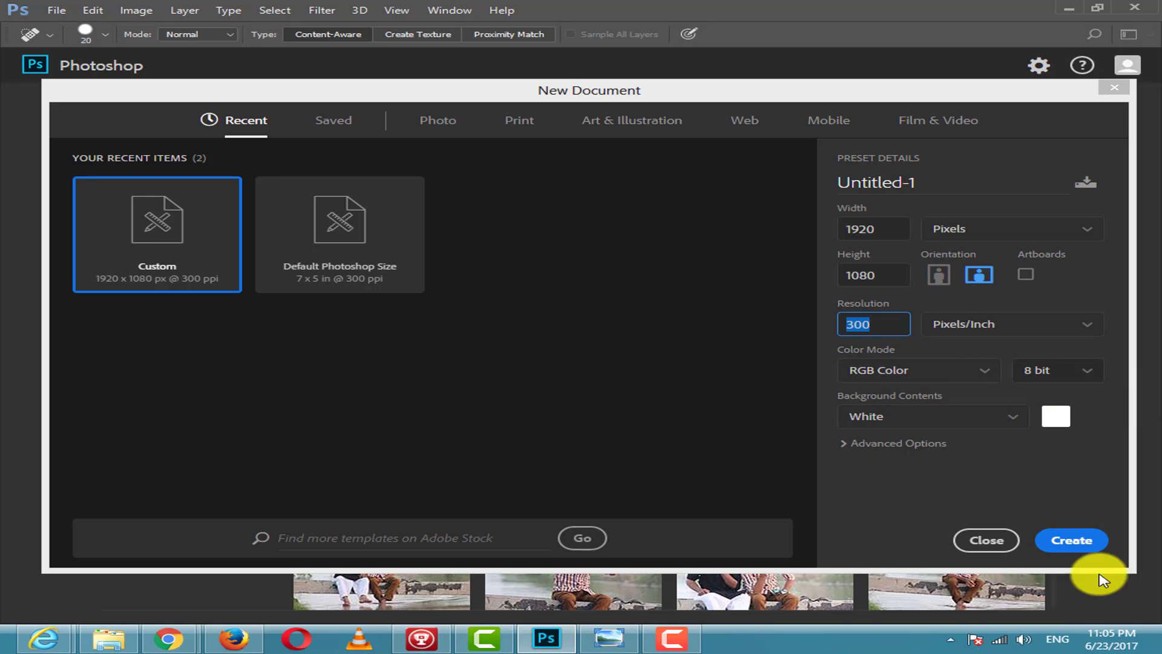
left_click(1067, 545)
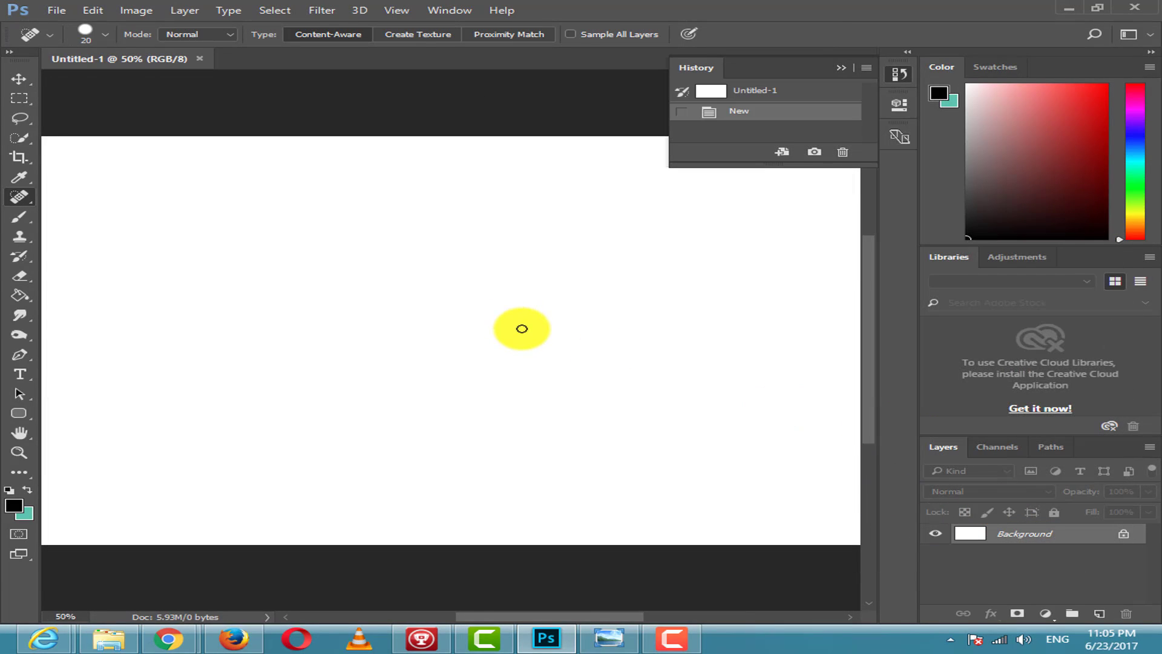
Fit the canvas to the view and fill the background with light grey d3d3d3 using the Paint Bucket.
left_click(19, 452)
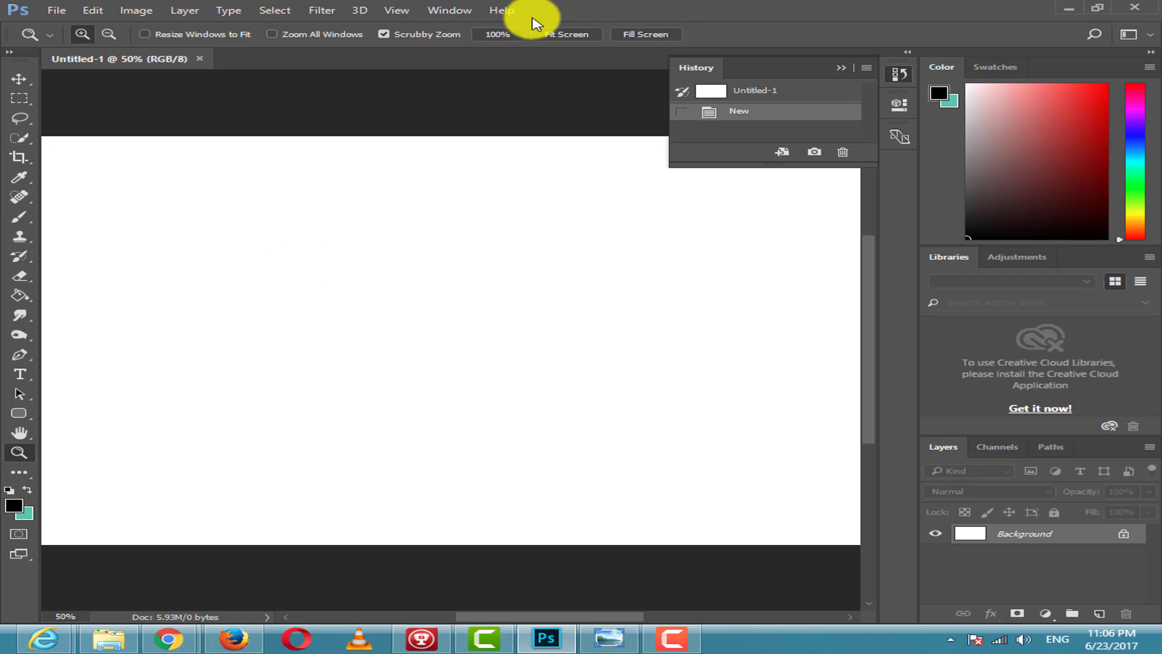
left_click(565, 34)
left_click(14, 505)
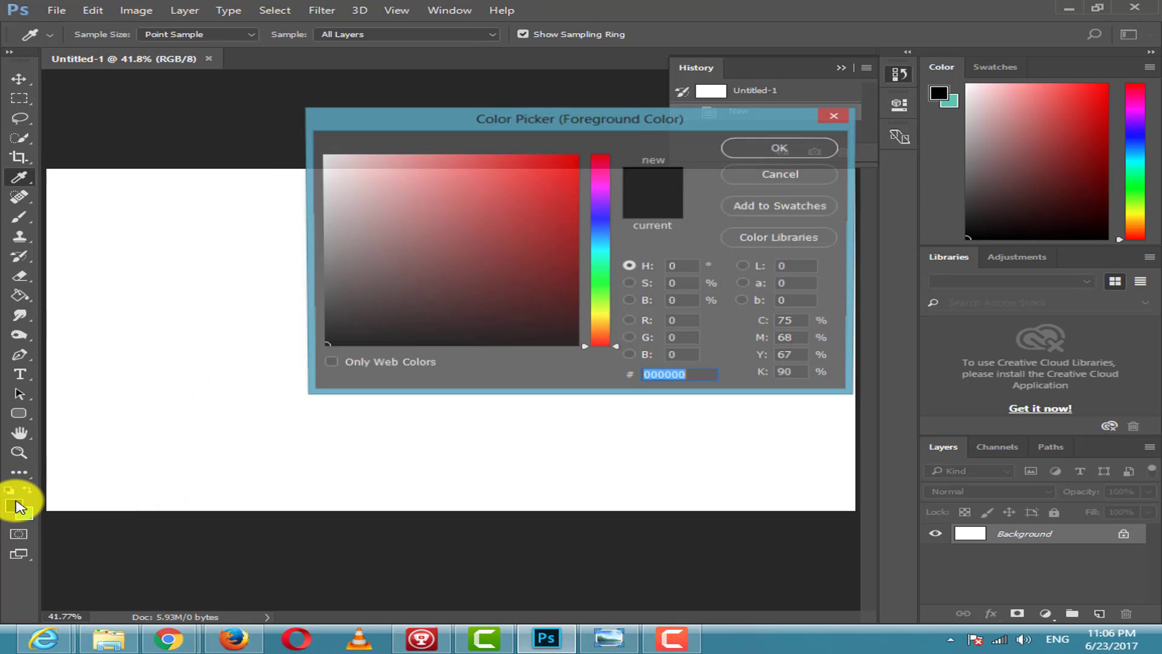
left_click(143, 261)
left_click_drag(319, 161, 319, 187)
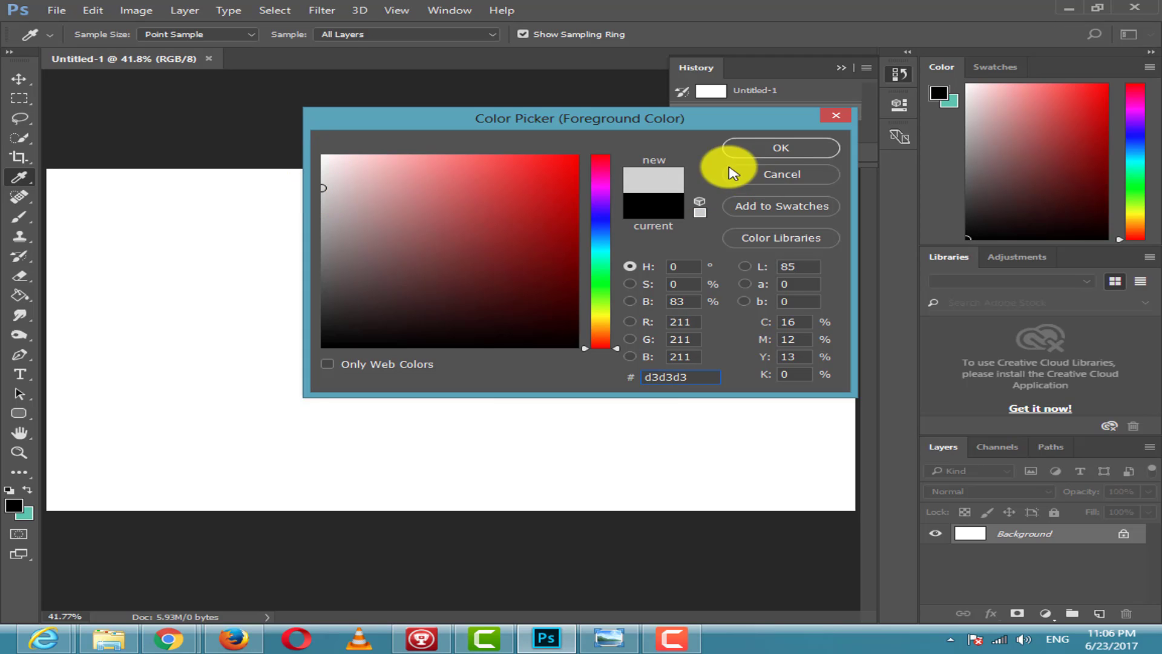
left_click(753, 148)
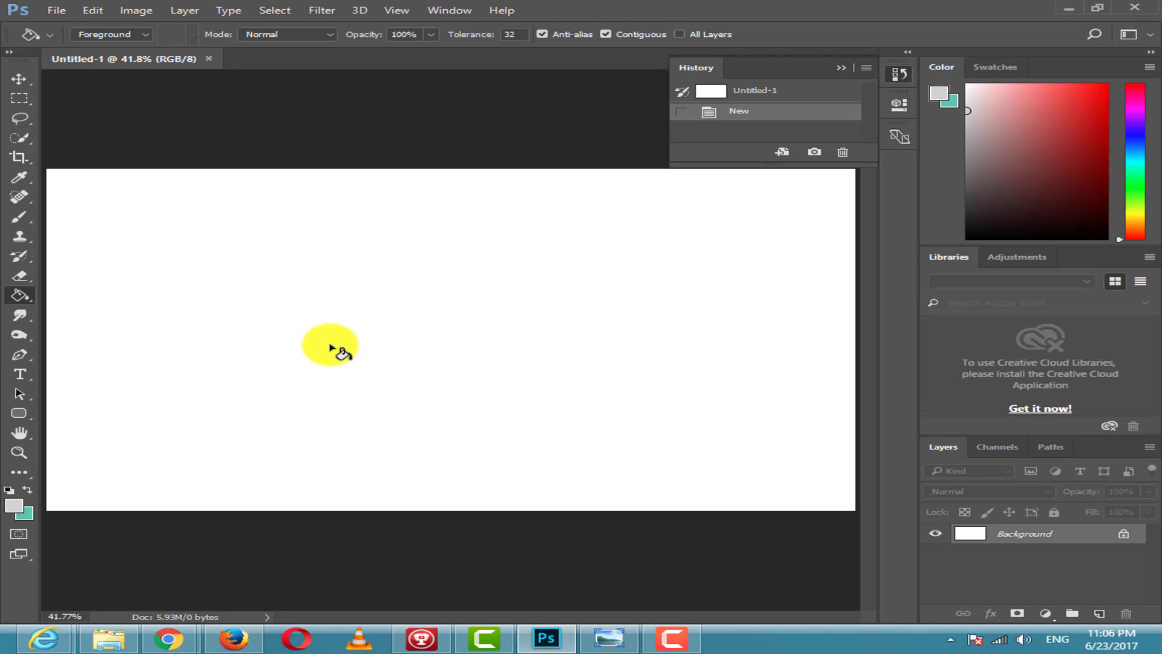
left_click(346, 351)
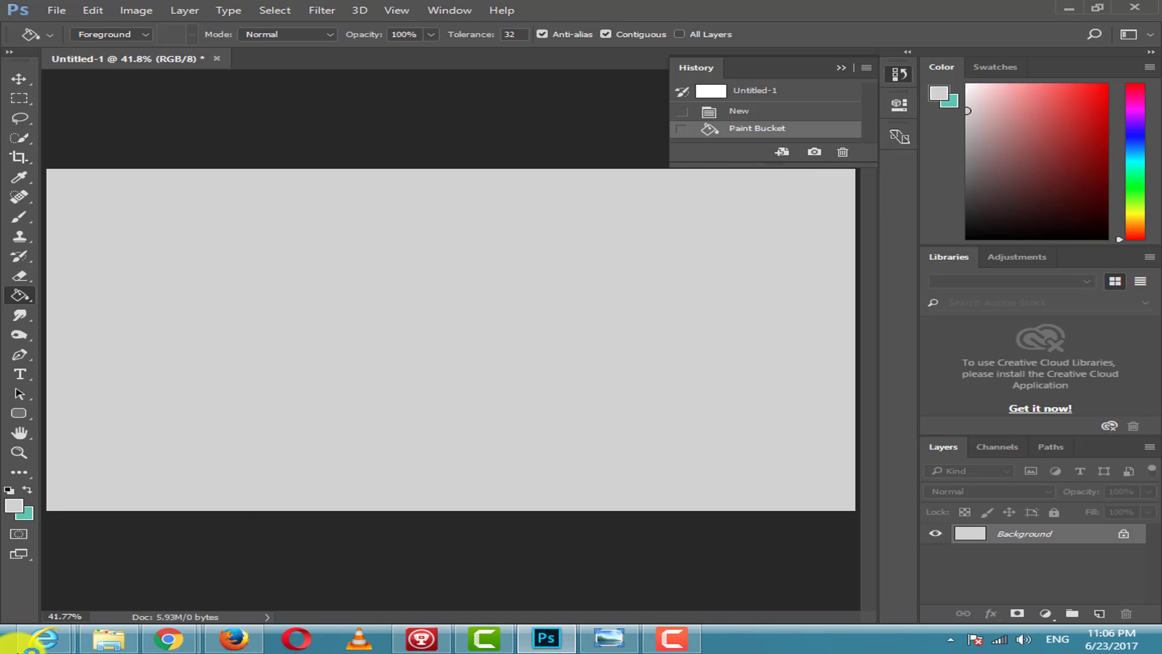
Place apple-iphone6-spacegrey-portrait.png from the work folder, scale it to about 38%, and position it near the canvas's right edge.
left_click(106, 641)
left_click_drag(690, 6, 782, 146)
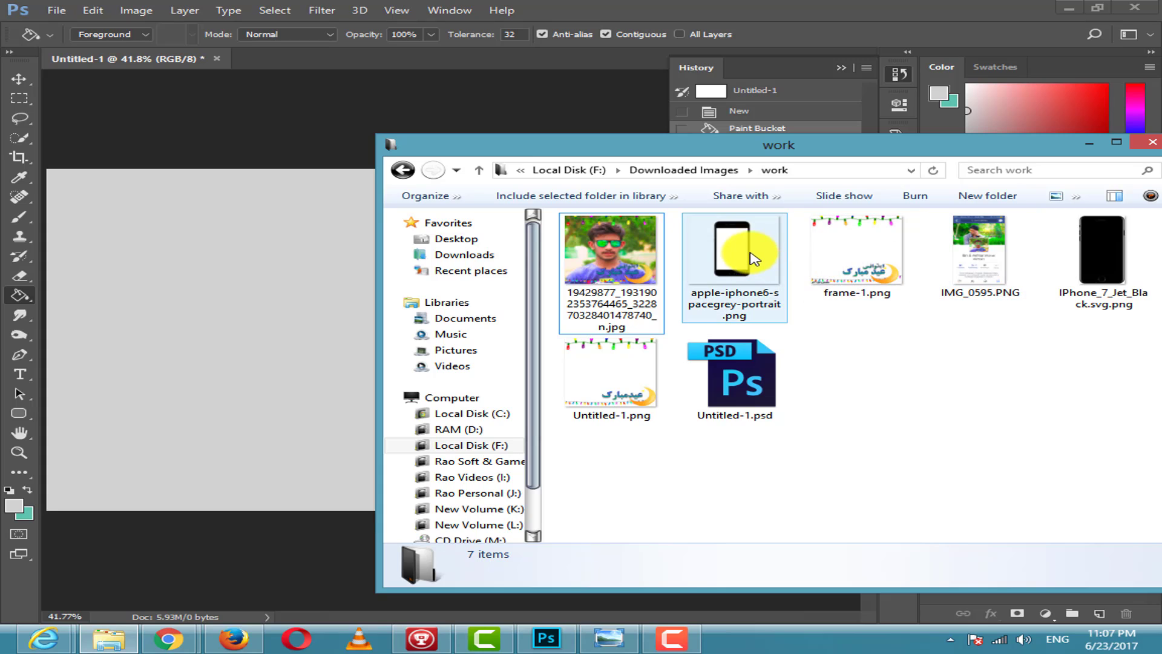
left_click_drag(750, 254, 251, 363)
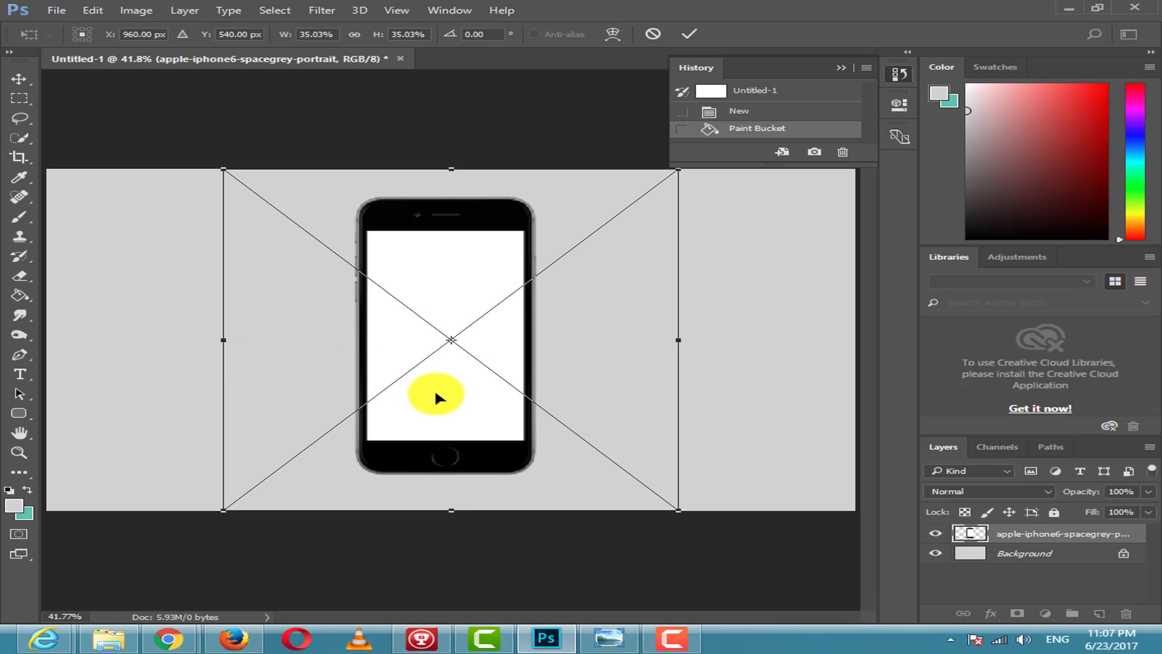
left_click_drag(435, 393, 743, 424)
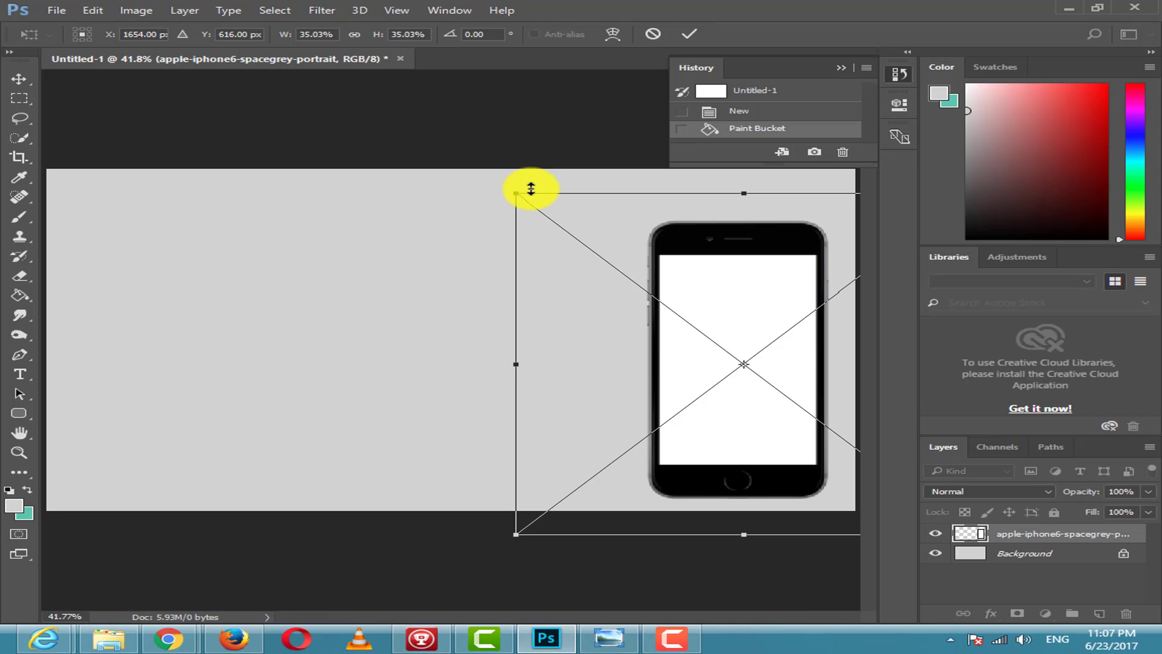
left_click_drag(516, 192, 477, 156)
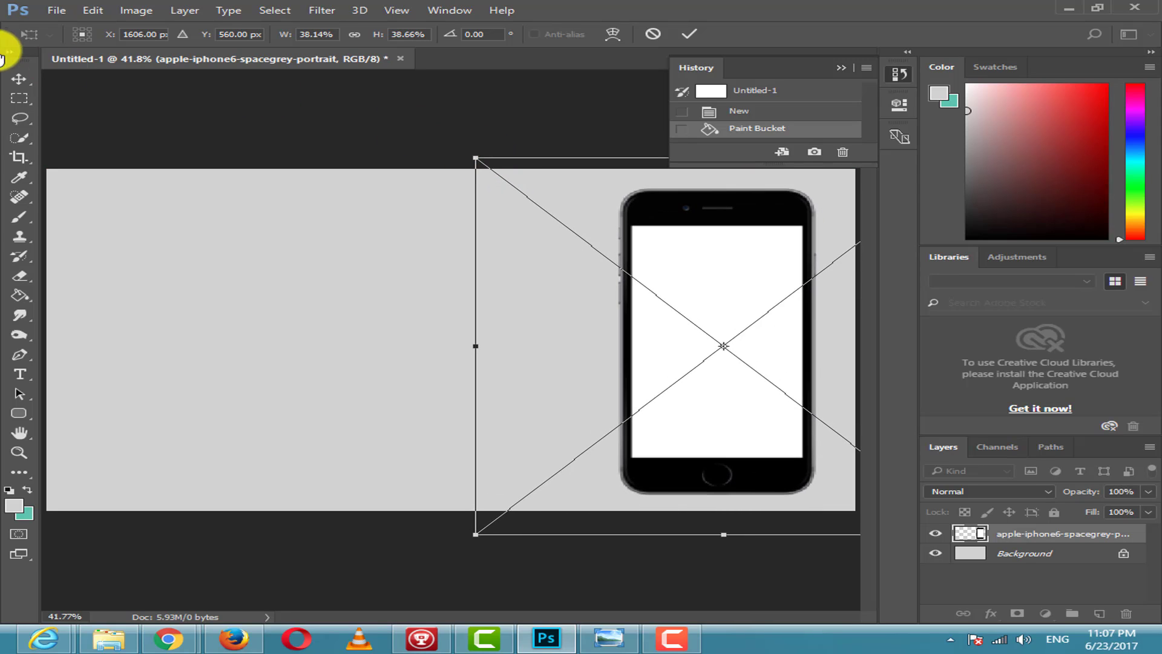
left_click(20, 78)
left_click(484, 253)
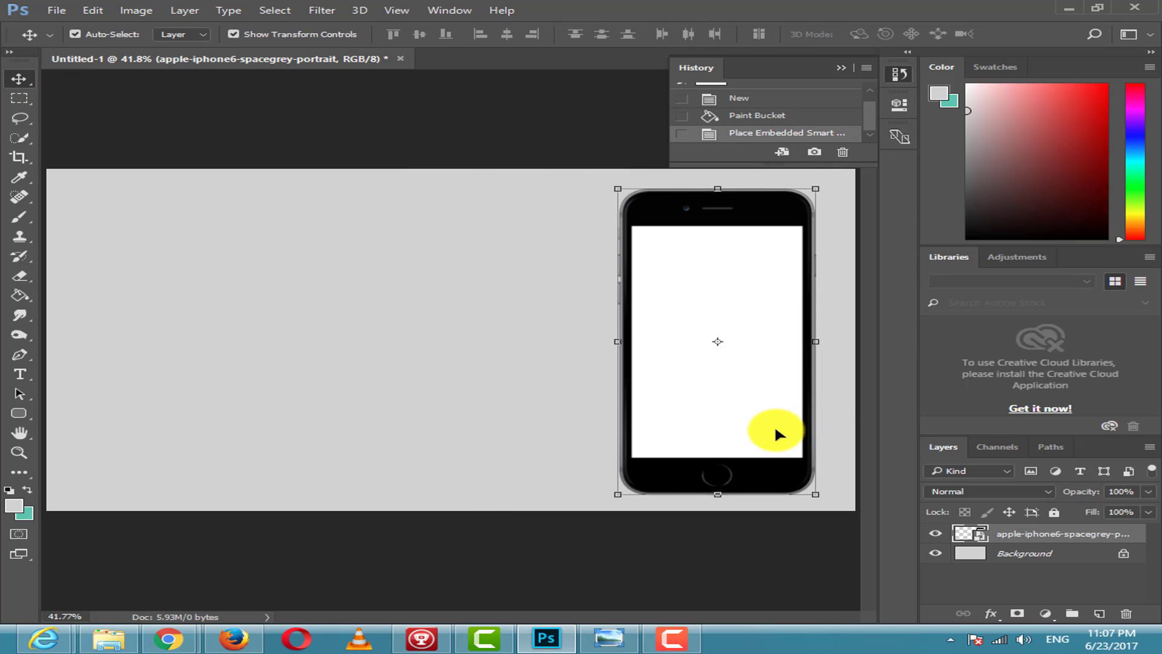
left_click_drag(778, 431, 793, 429)
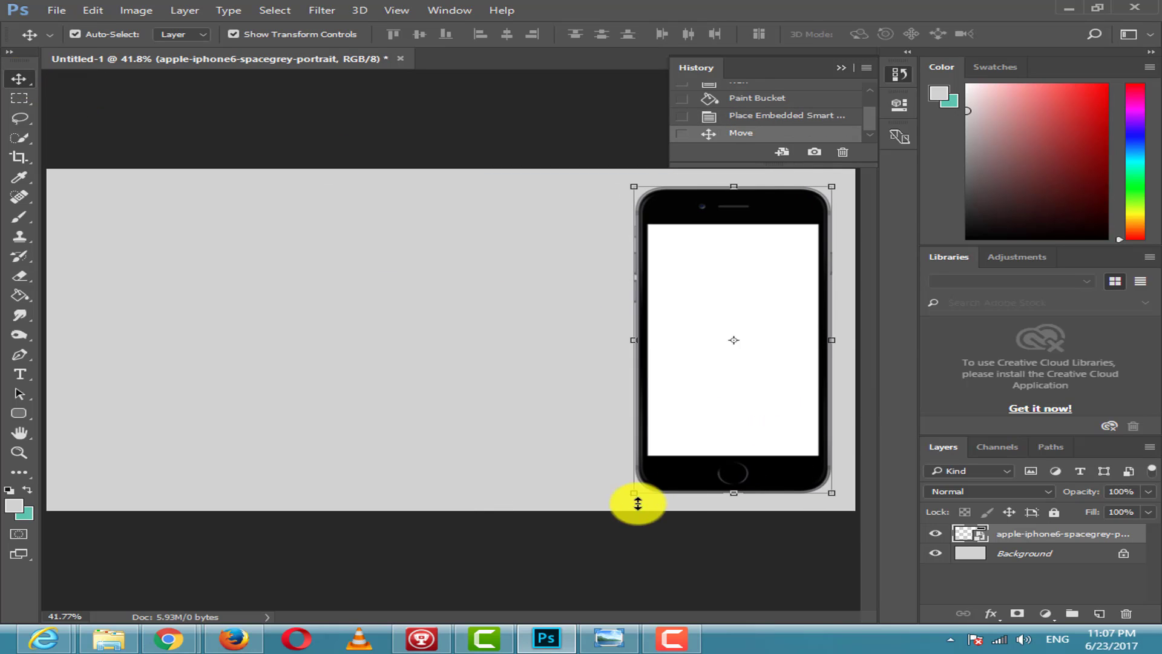
Place the screenshot IMG_0595.PNG from the work folder into the document.
left_click(168, 634)
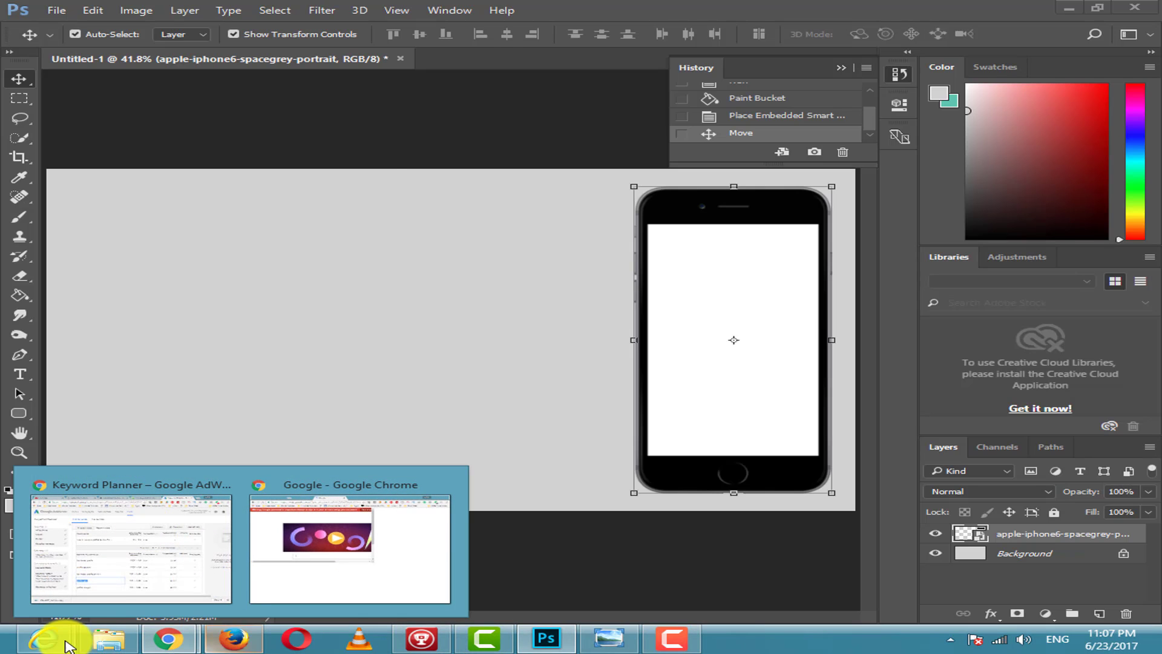
left_click(107, 638)
left_click(608, 249)
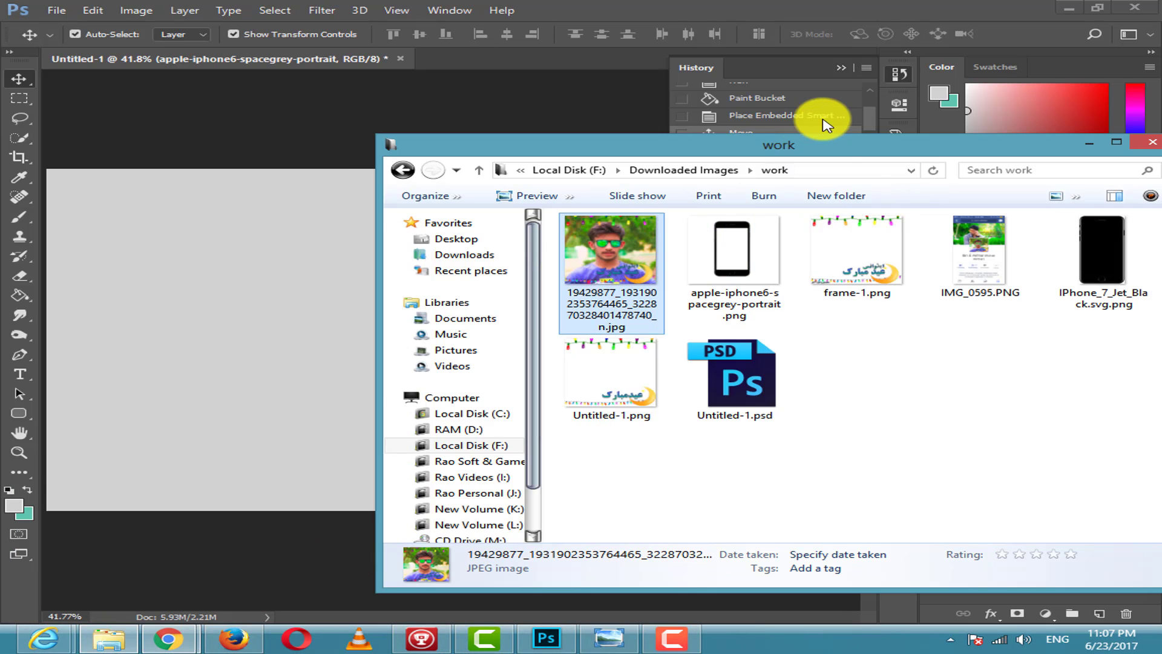
left_click_drag(828, 153, 679, 191)
left_click(827, 285)
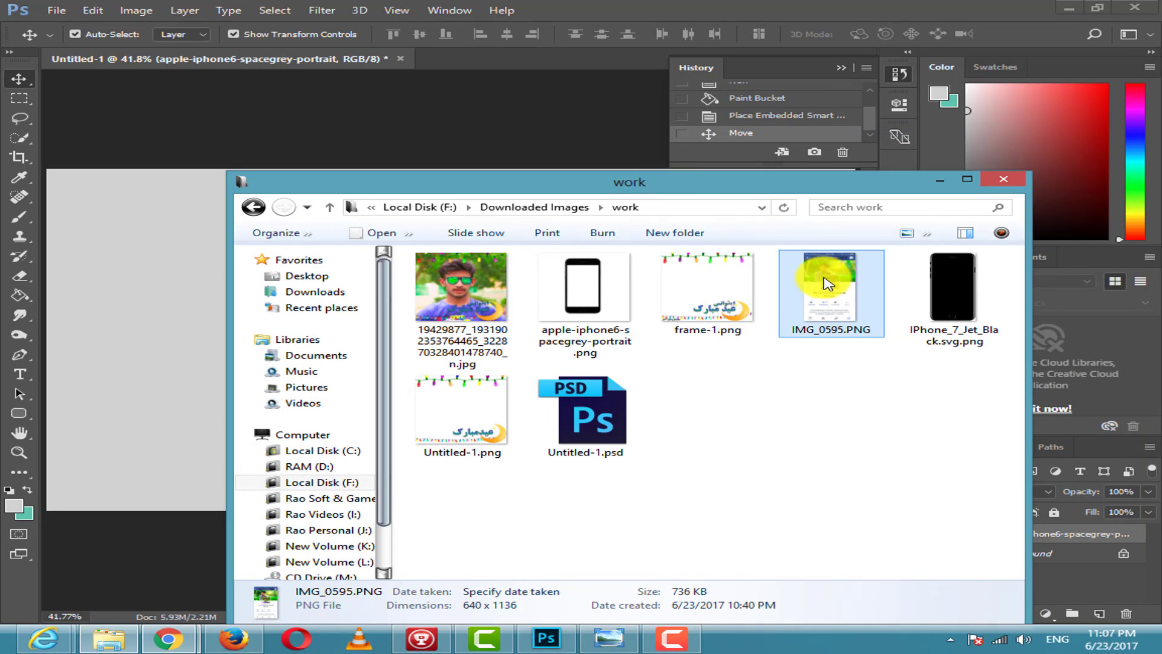
left_click_drag(837, 183, 685, 462)
left_click_drag(677, 566, 674, 552)
left_click_drag(519, 338, 521, 330)
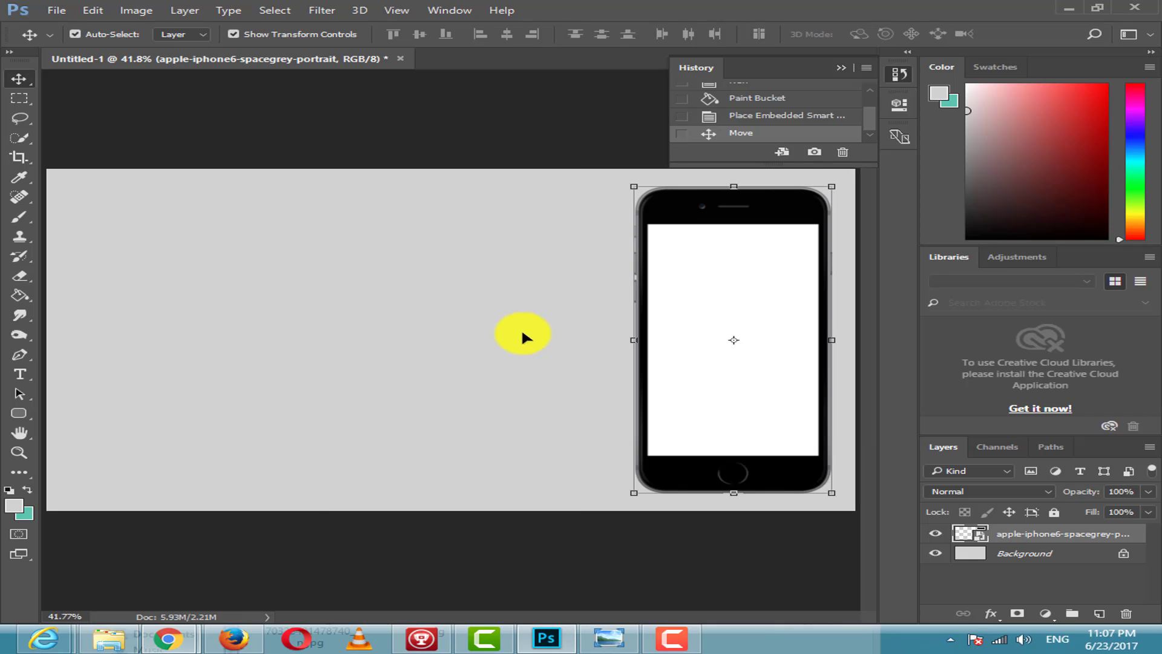
Scale the IMG_0595 screenshot to about 15% to cover the phone's white display, apply the placement, and nudge it up into alignment.
left_click_drag(323, 171, 378, 243)
left_click_drag(441, 311, 669, 294)
left_click_drag(621, 356, 646, 361)
left_click_drag(734, 493, 732, 461)
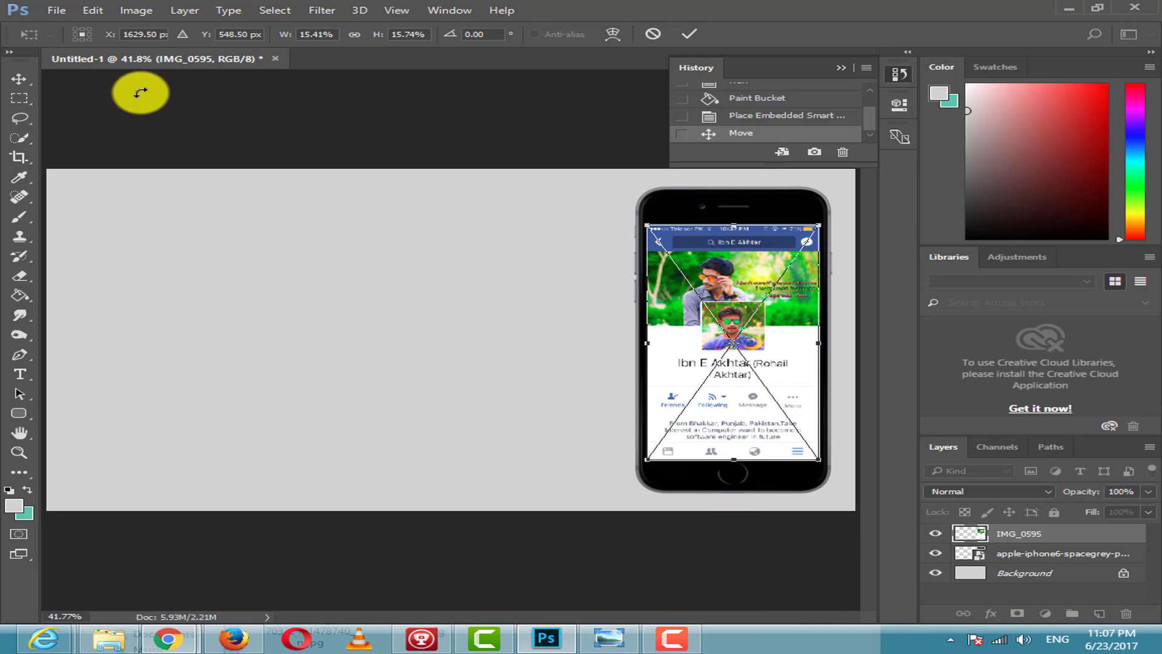
left_click(19, 79)
left_click(480, 250)
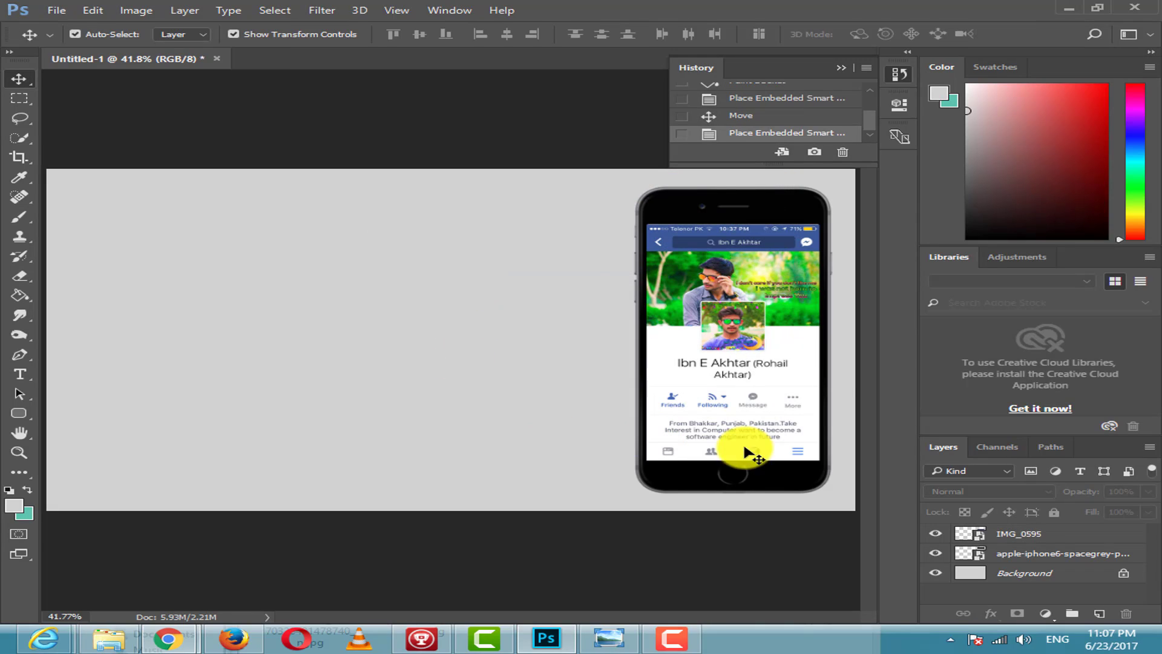
key("Up")
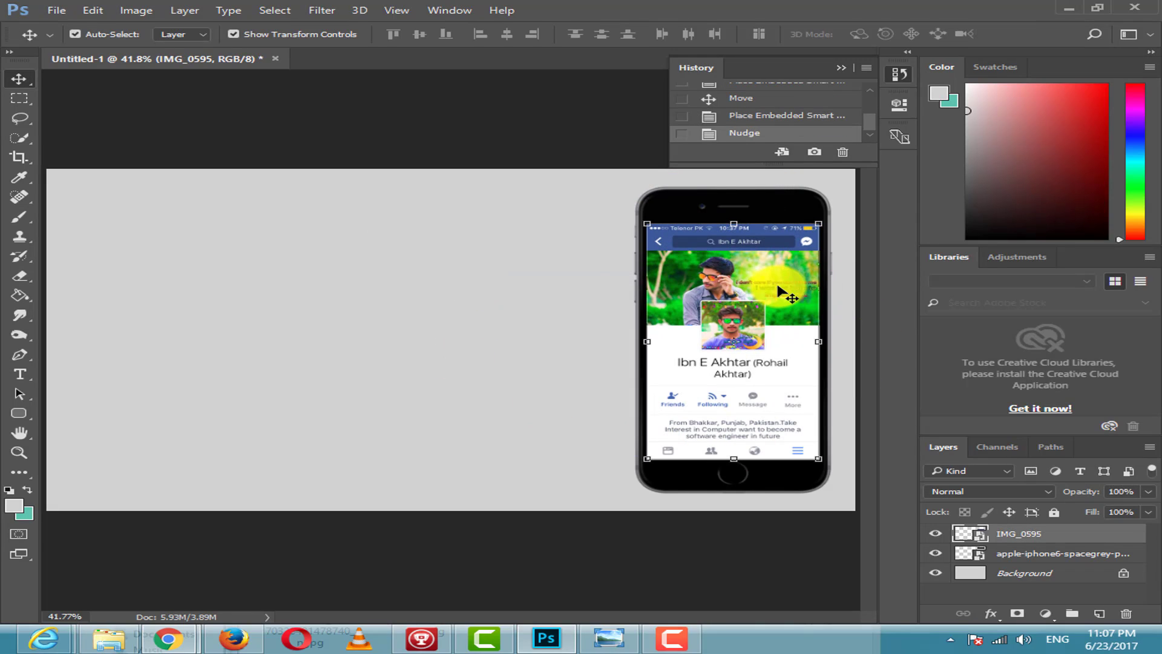
left_click(415, 310)
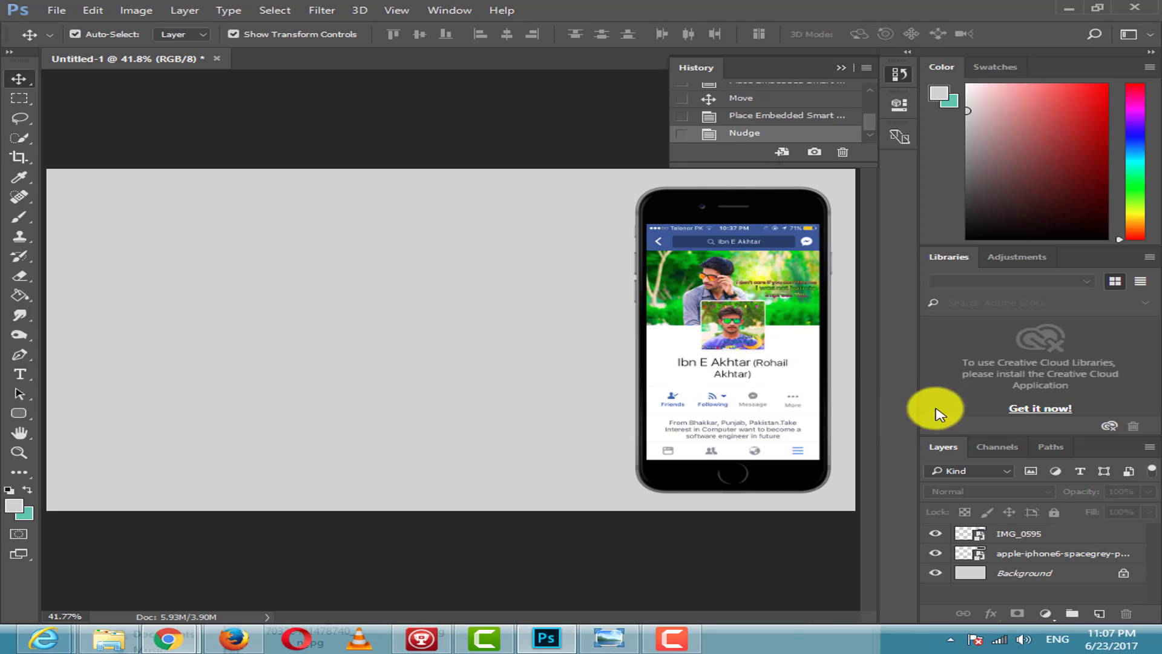
Combine the IMG_0595 and iPhone layers into a single smart object.
left_click(1042, 559)
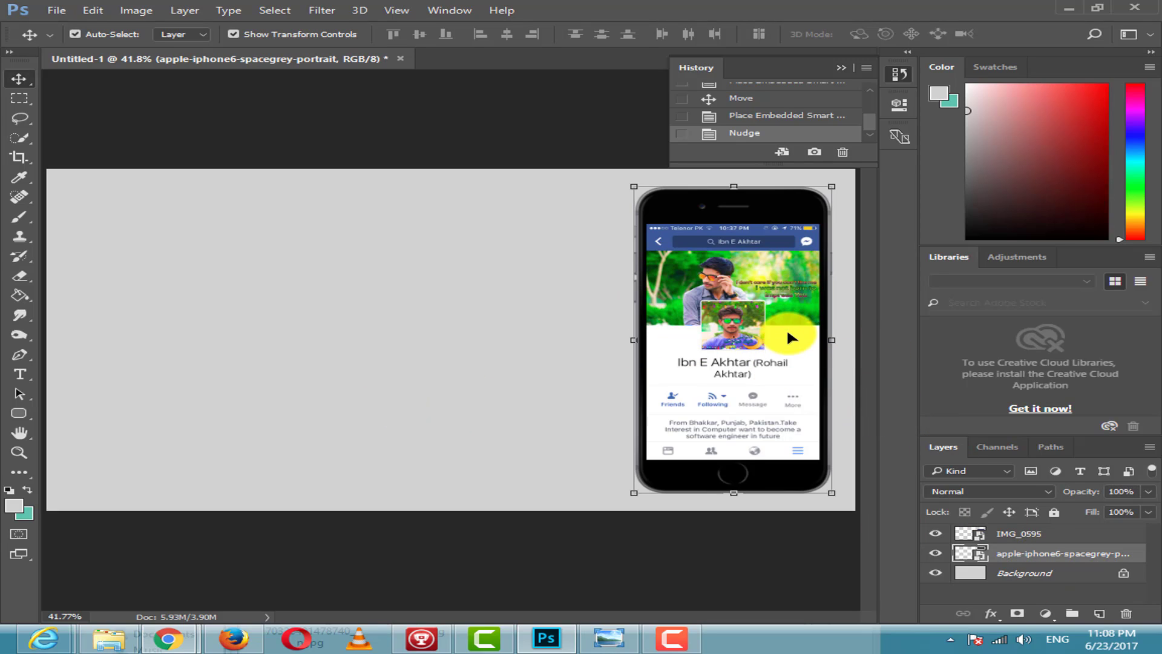
left_click(1022, 538, "ctrl")
right_click(1022, 537)
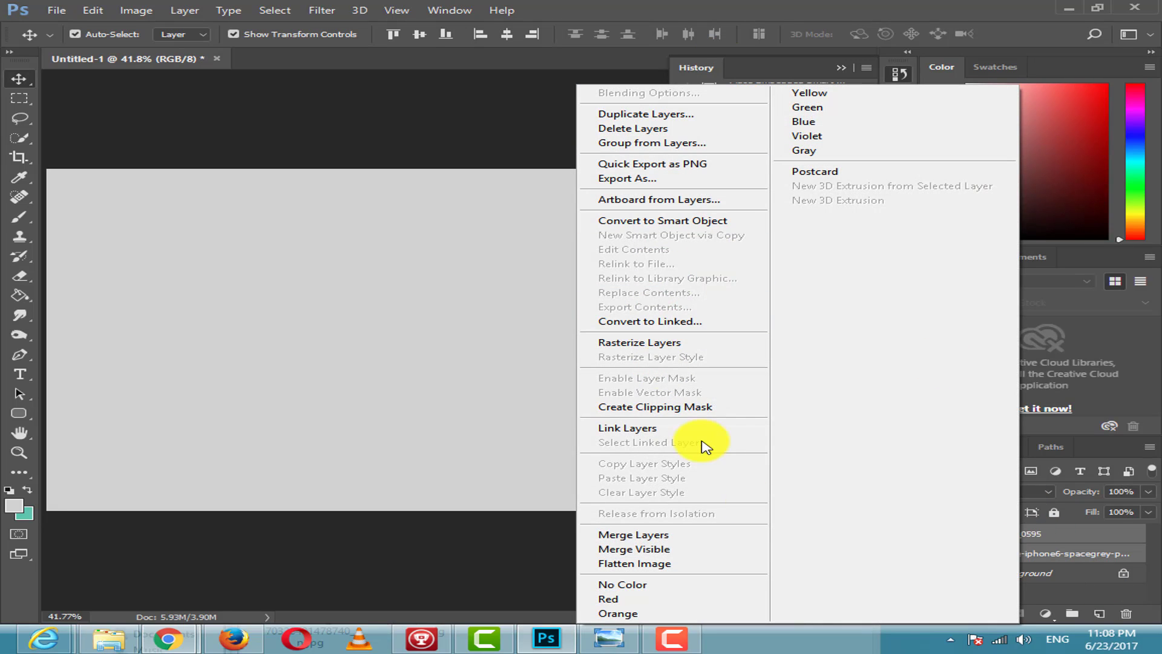
left_click(672, 225)
Enlarge the phone smart object to about 106% width and 103% height, and shift it towards the canvas's right edge.
left_click_drag(740, 397, 741, 397)
left_click_drag(629, 484, 616, 500)
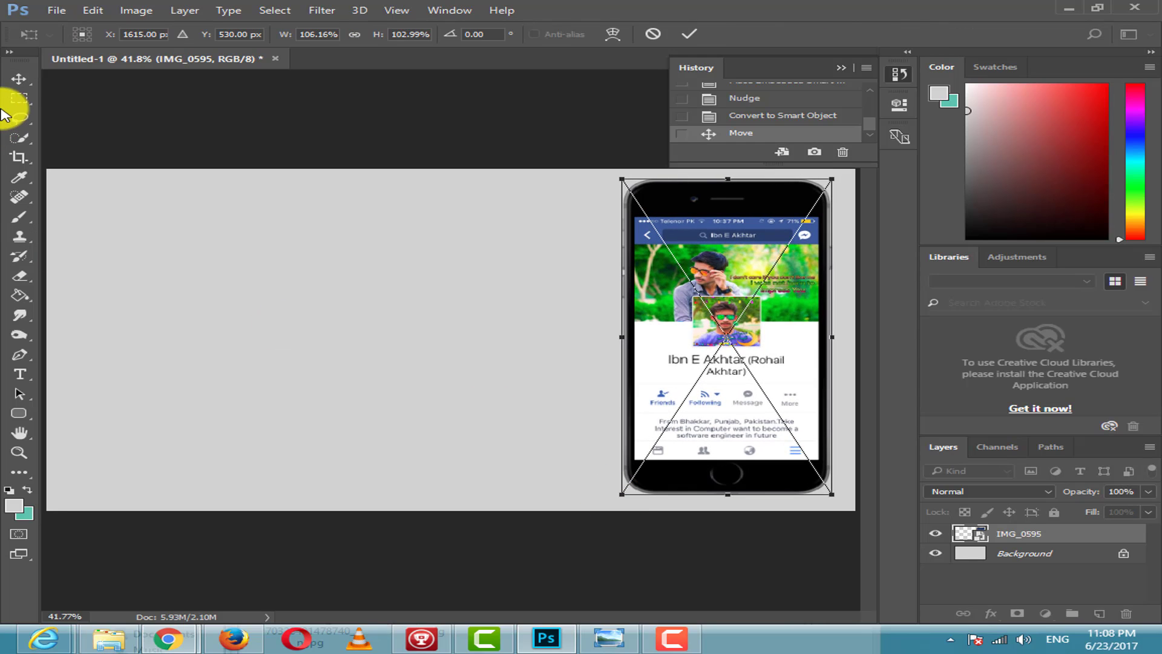
left_click(20, 79)
left_click(484, 249)
left_click_drag(721, 384, 733, 394)
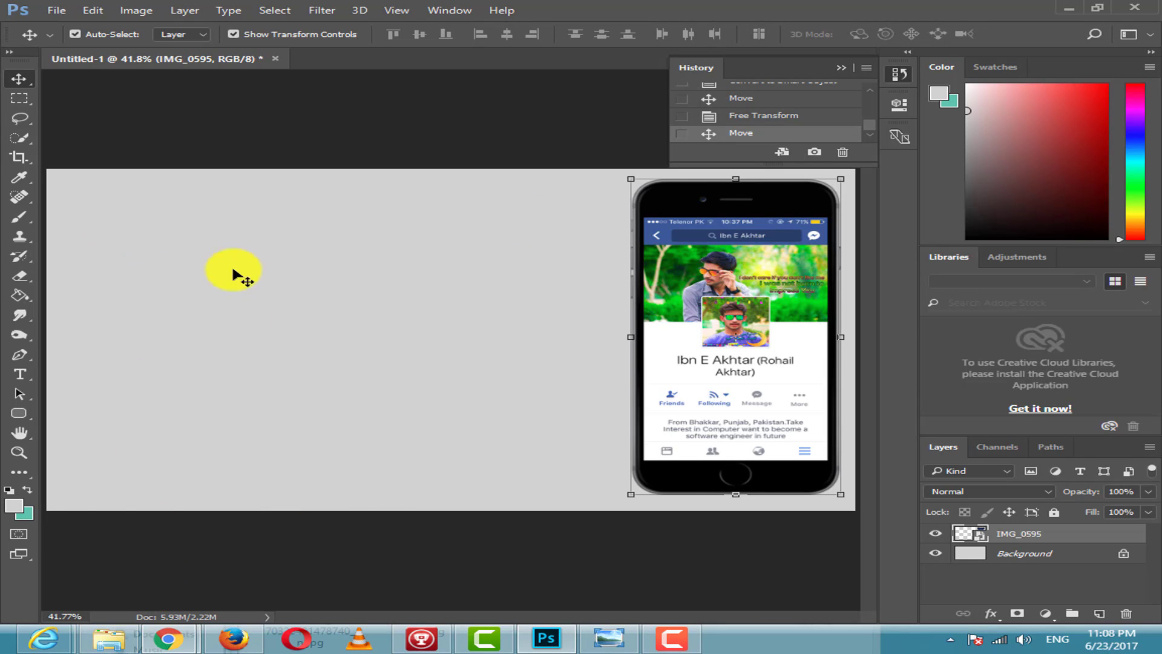
Place frame-1.png from the work folder at 100% scale in the canvas's upper-left corner.
left_click(107, 639)
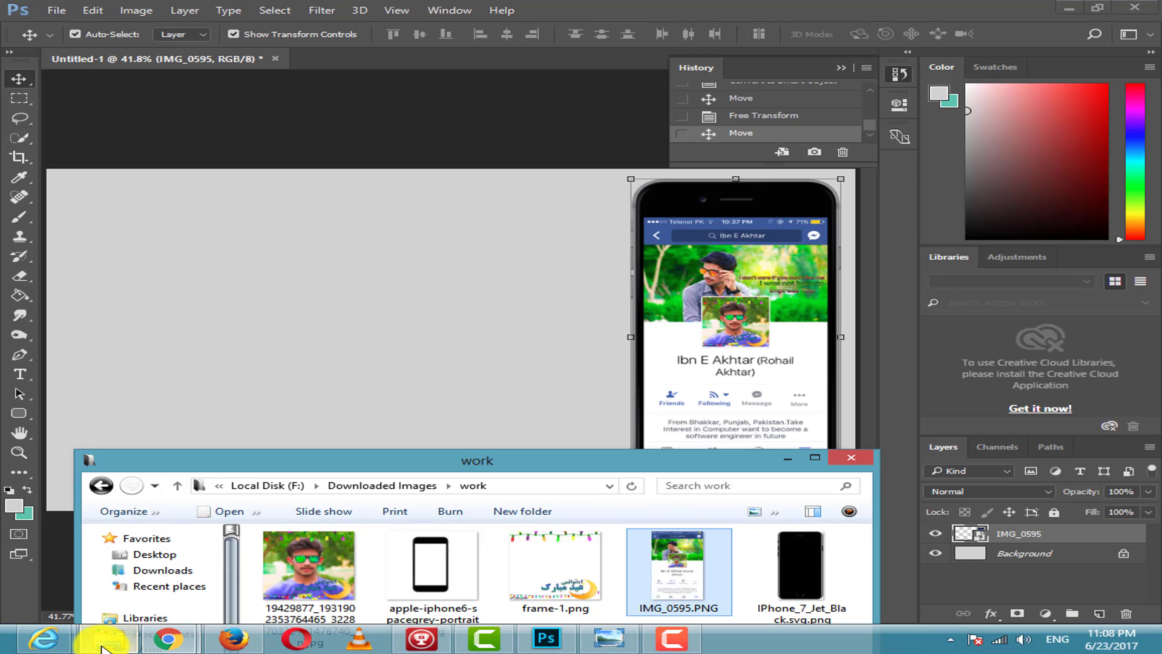
left_click(530, 560)
left_click_drag(551, 582, 285, 319)
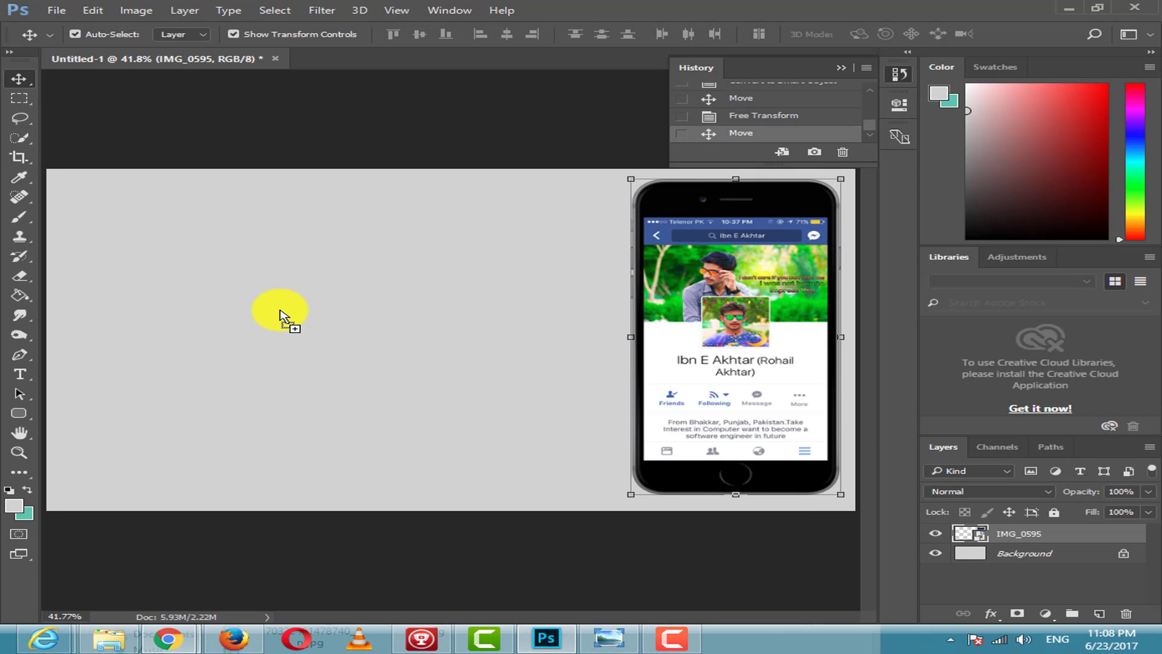
left_click_drag(427, 385, 193, 280)
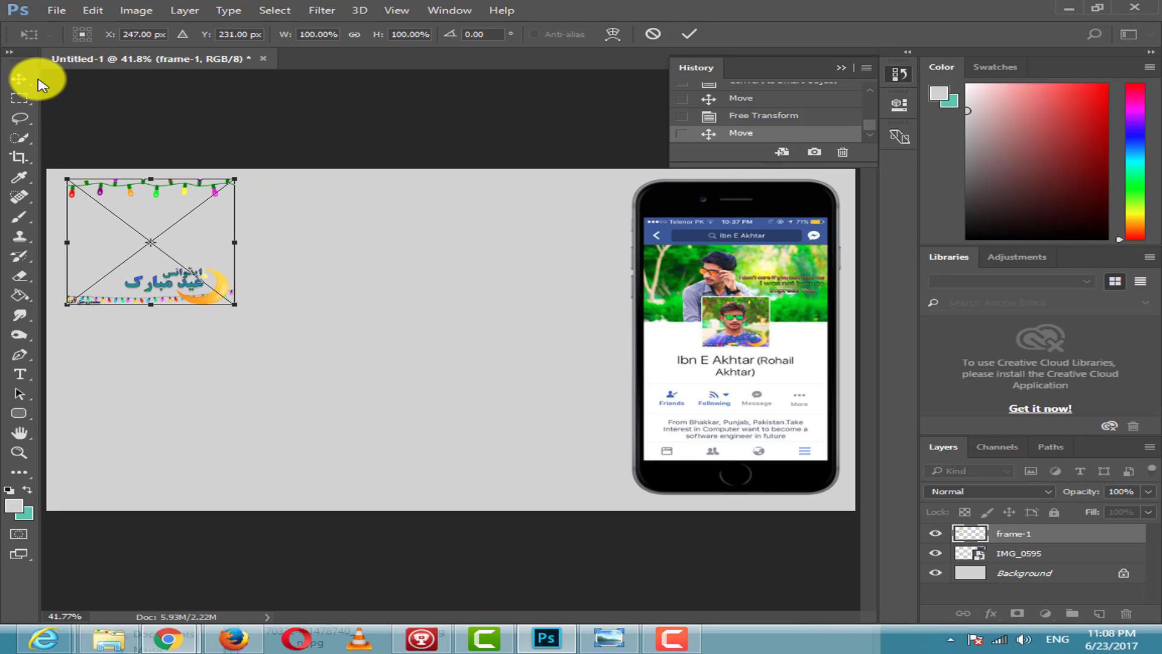
left_click(18, 79)
left_click(480, 250)
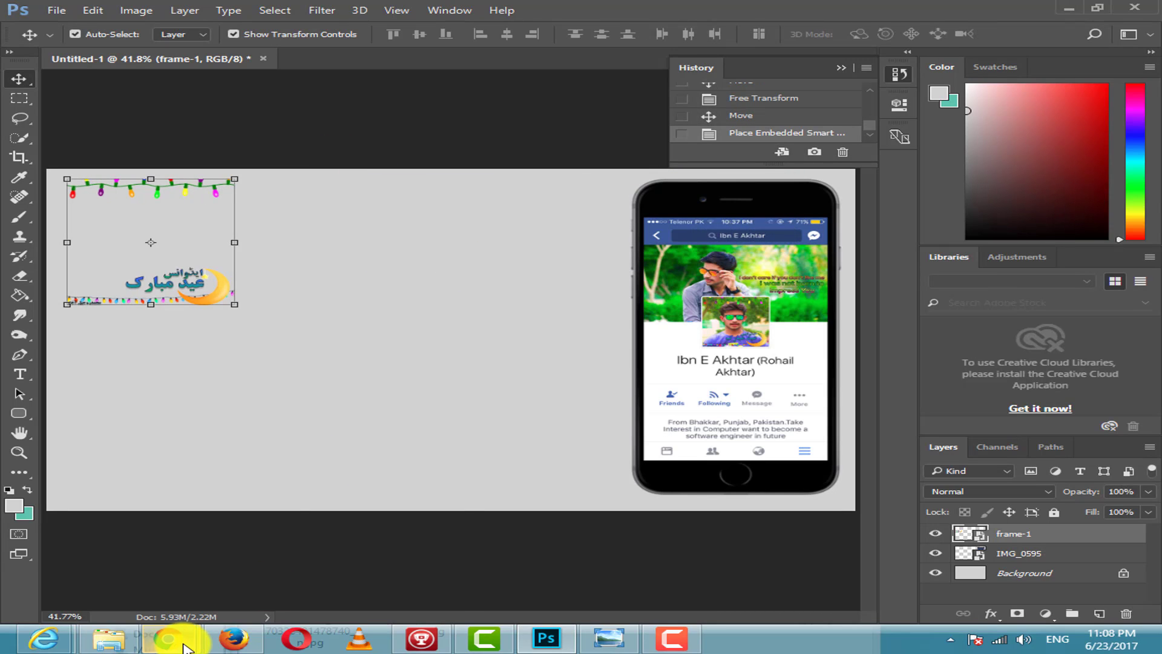
Place the portrait photo from the work folder, scale it to about 9.8% width and 9.6% height between frame and phone, and nudge it up.
left_click(107, 638)
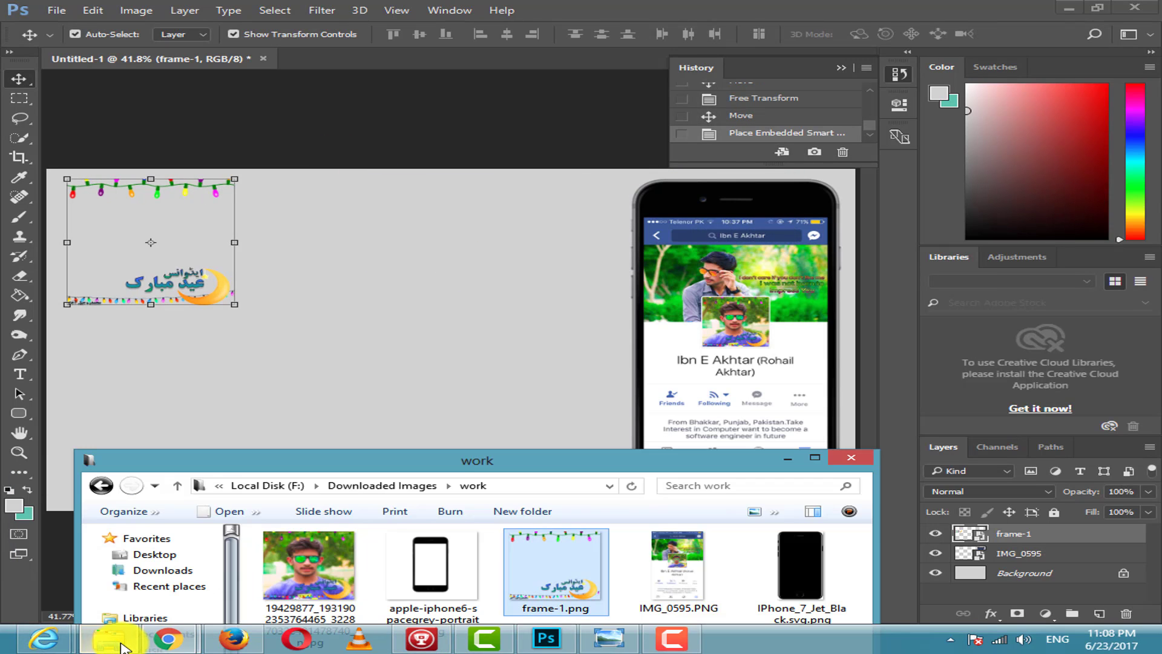
left_click_drag(310, 566, 468, 239)
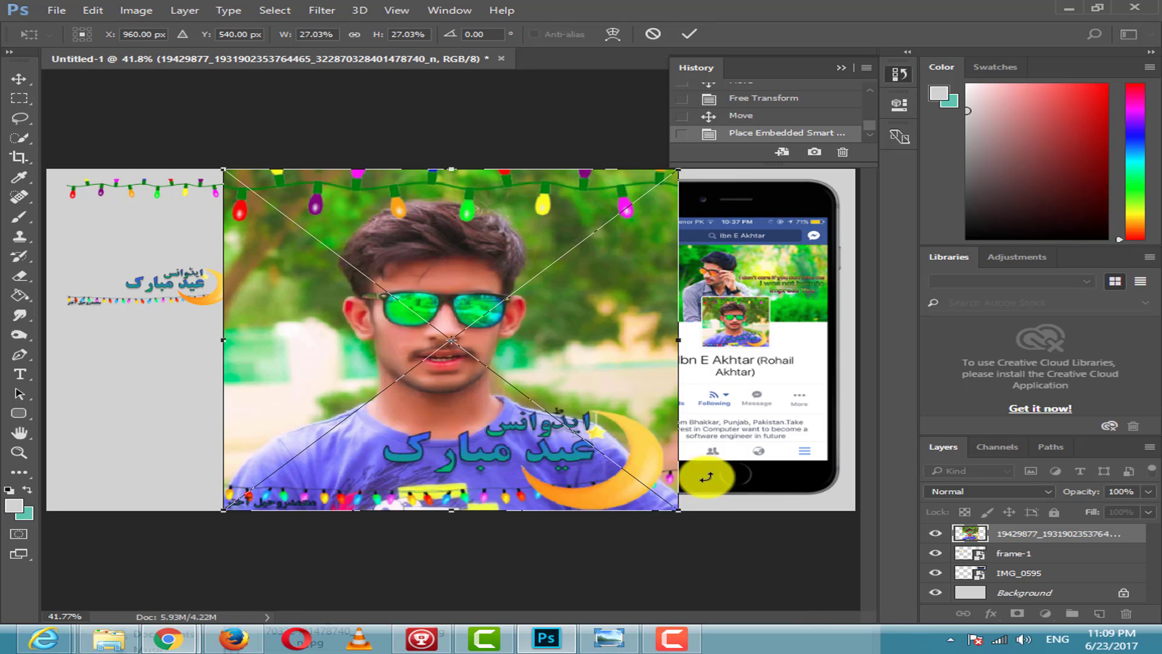
left_click_drag(678, 510, 475, 308)
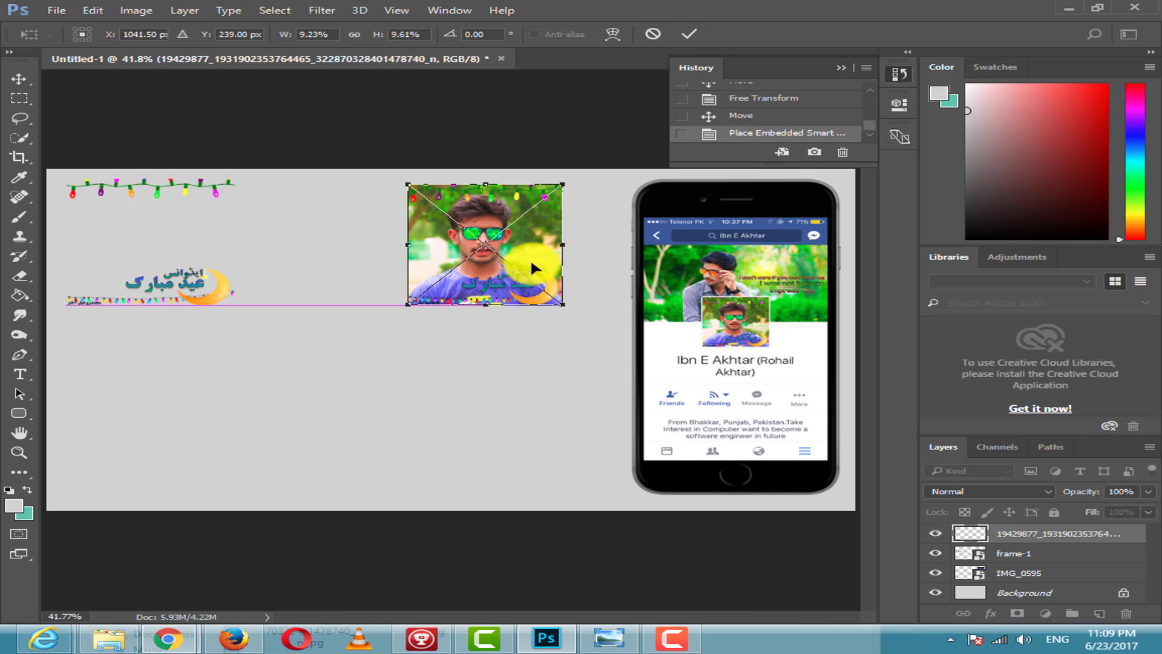
left_click_drag(563, 244, 574, 248)
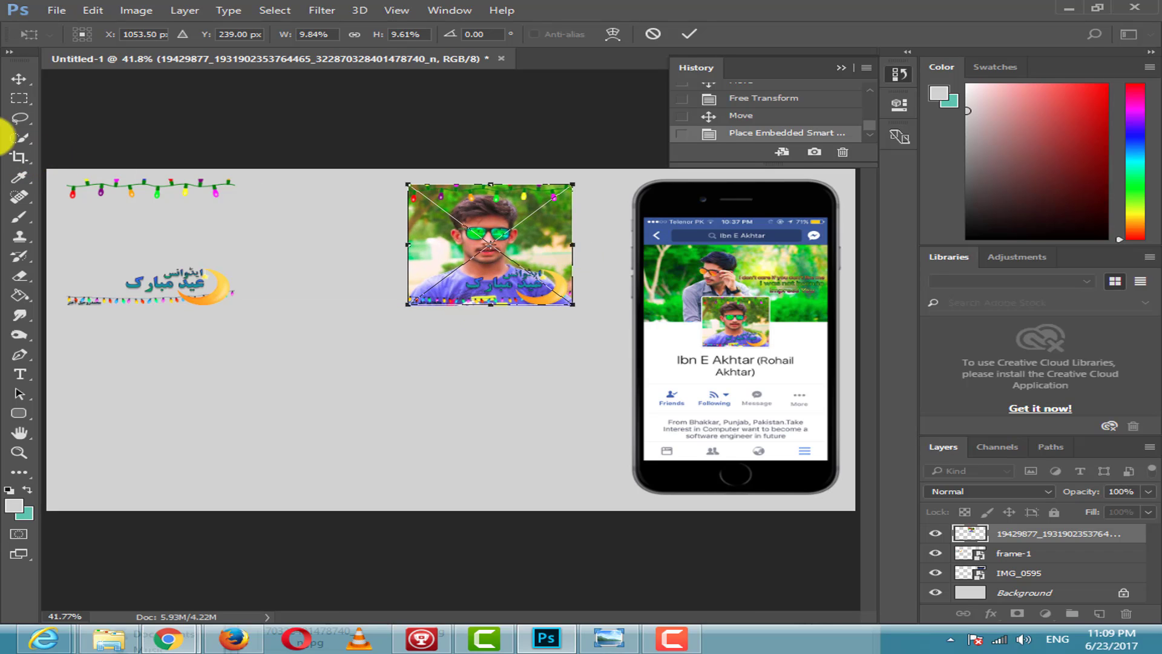
left_click(20, 77)
left_click(480, 249)
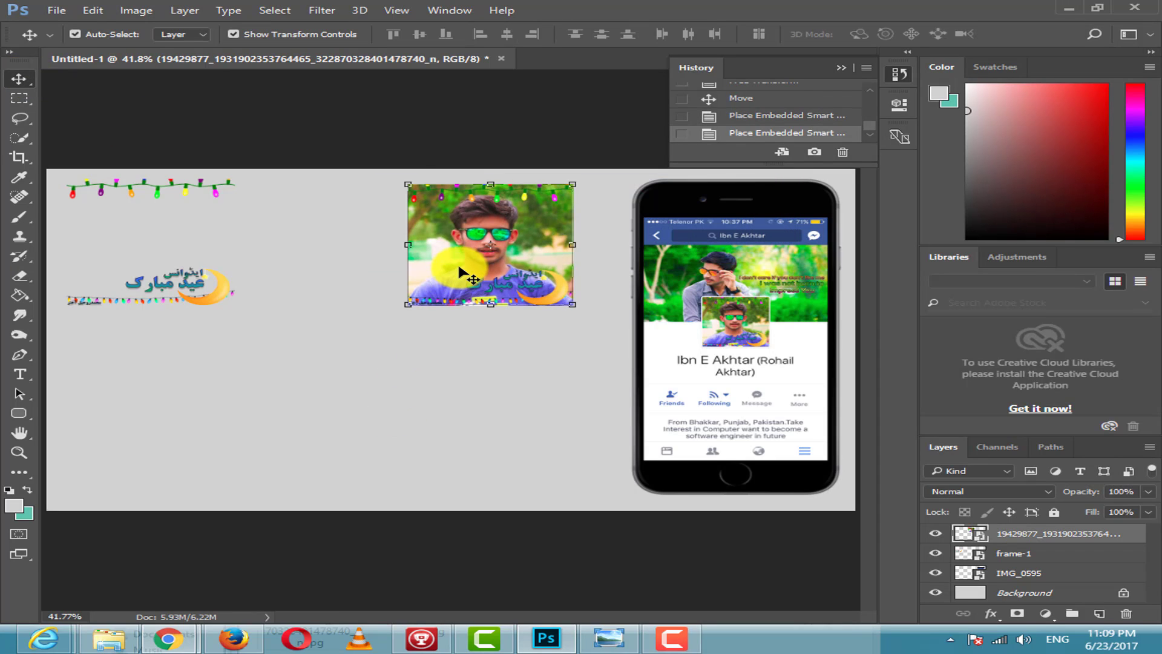
key("Up")
left_click(341, 439)
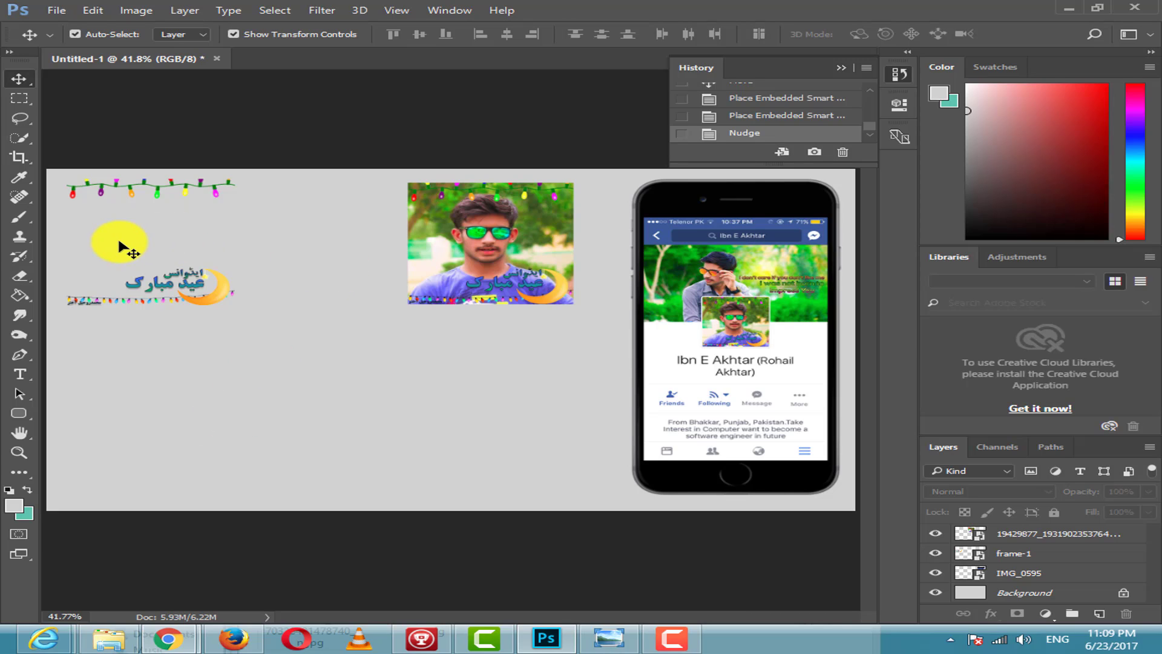
Draw a solid right-pointing arrow custom shape, about 261 × 106 px, and position it between the Eid frame and the portrait.
left_click(26, 414)
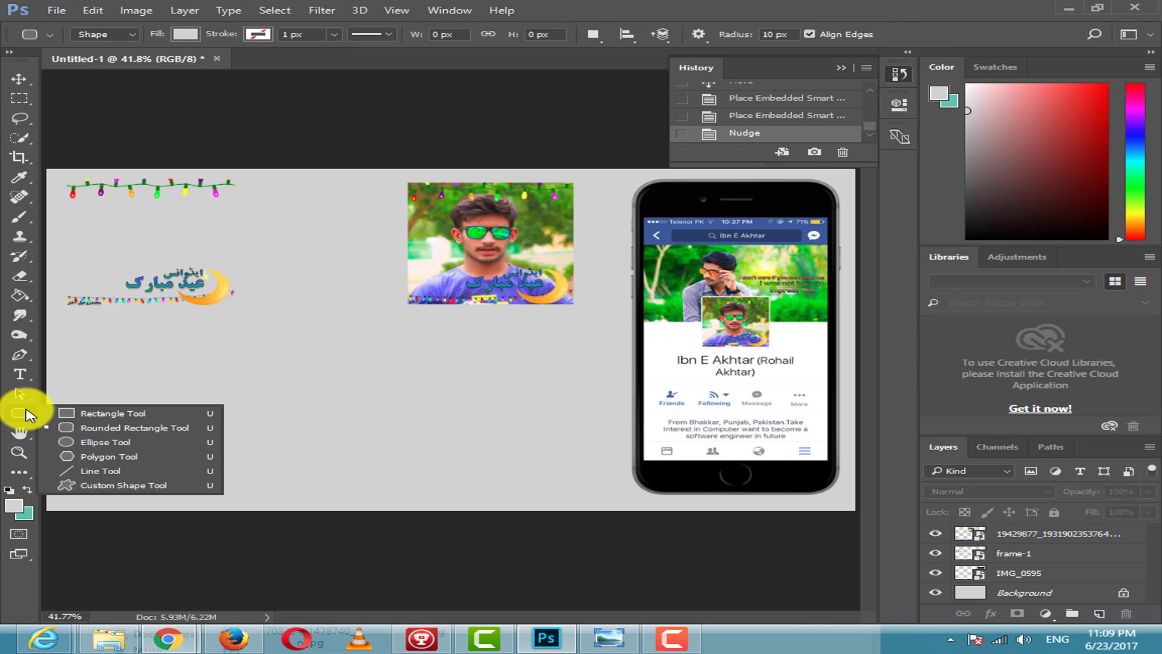
left_click(124, 486)
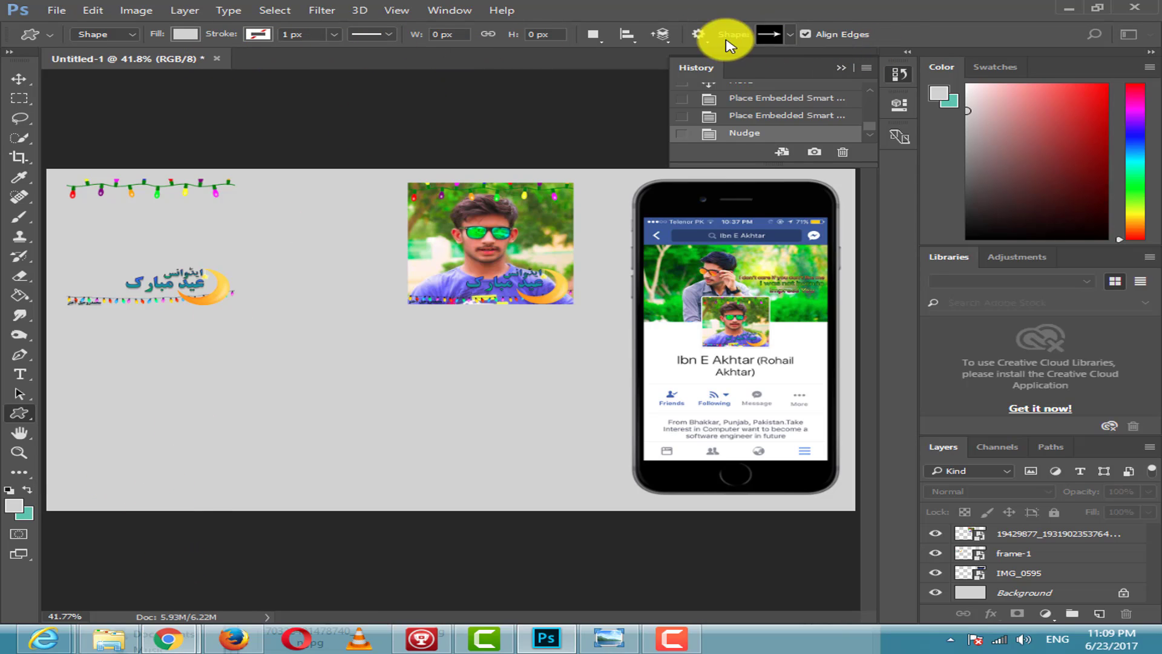
left_click(788, 35)
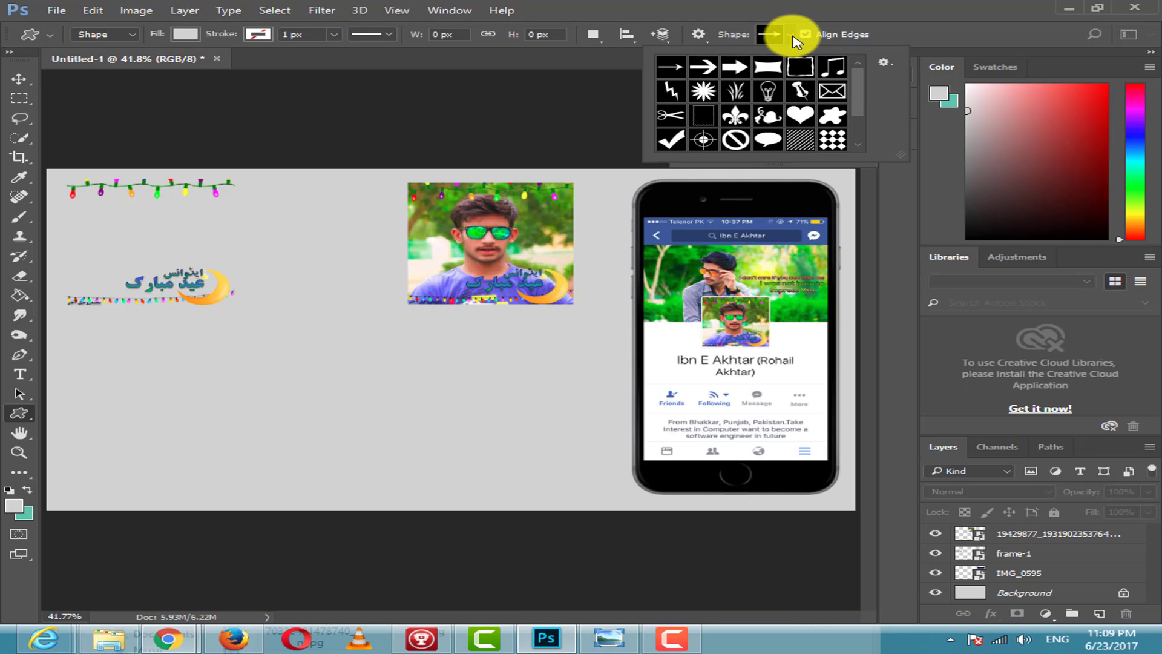
left_click(734, 72)
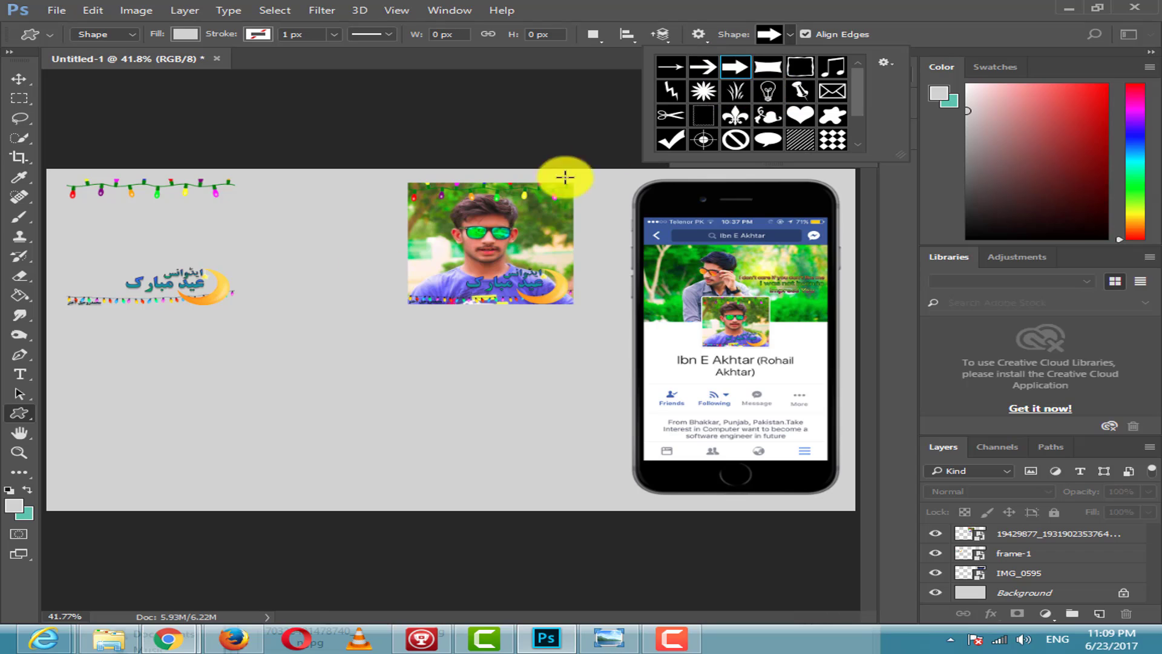
left_click(246, 220)
left_click_drag(247, 222, 345, 239)
left_click(19, 79)
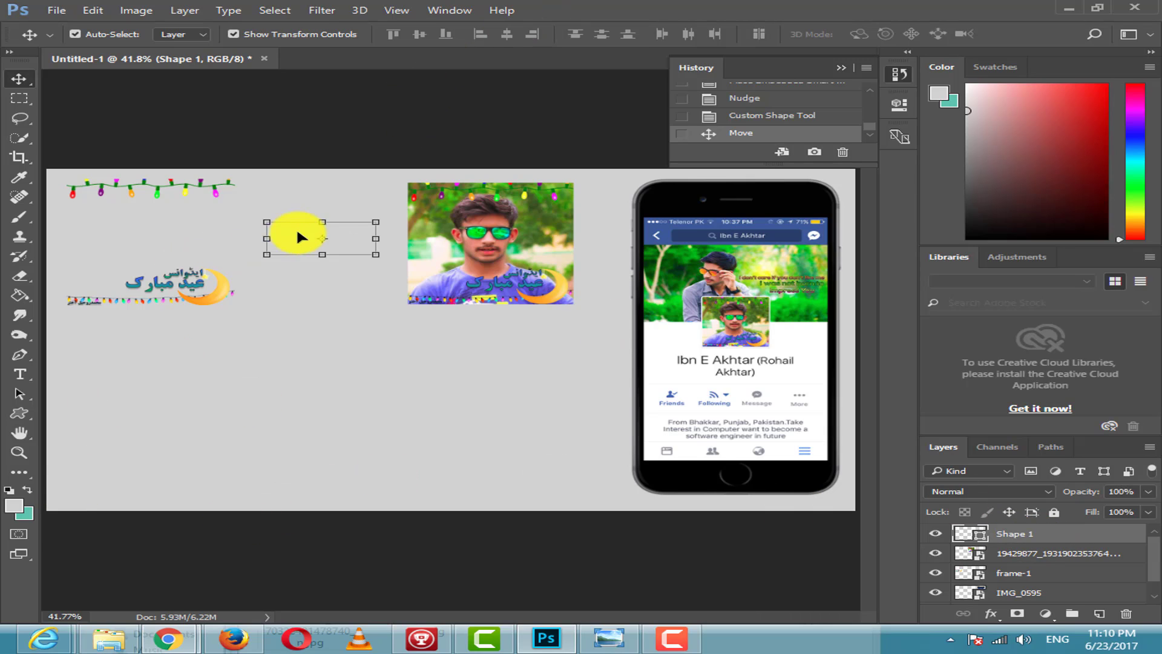
Give the arrow shape a magenta fill and a black stroke.
left_click(22, 413)
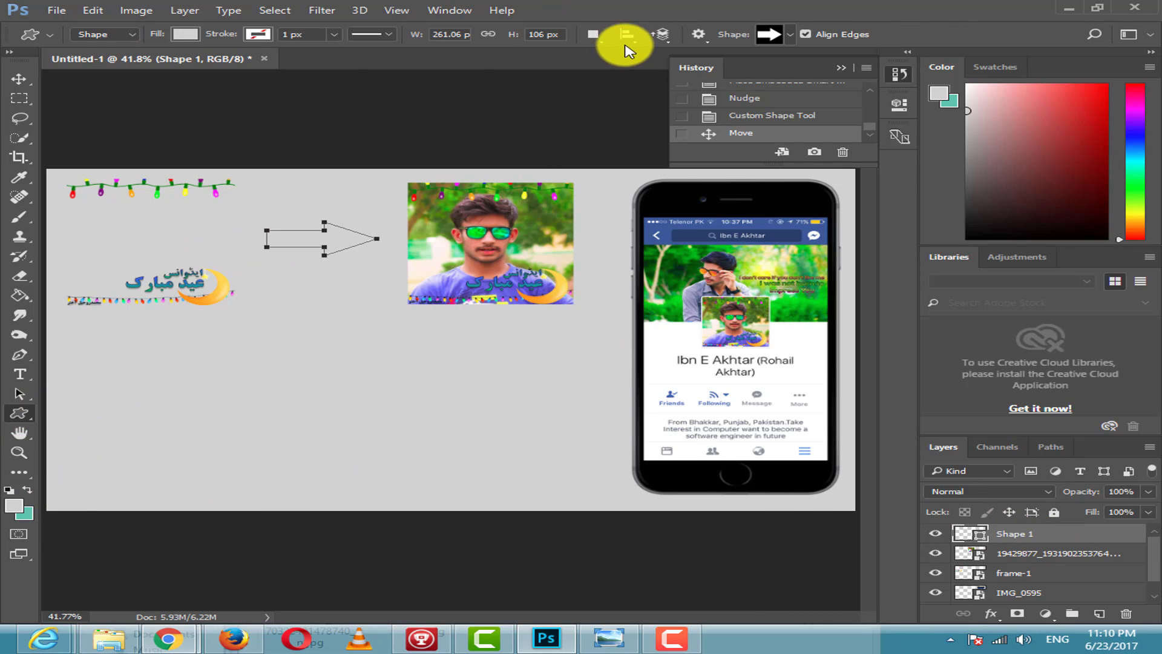
left_click(190, 37)
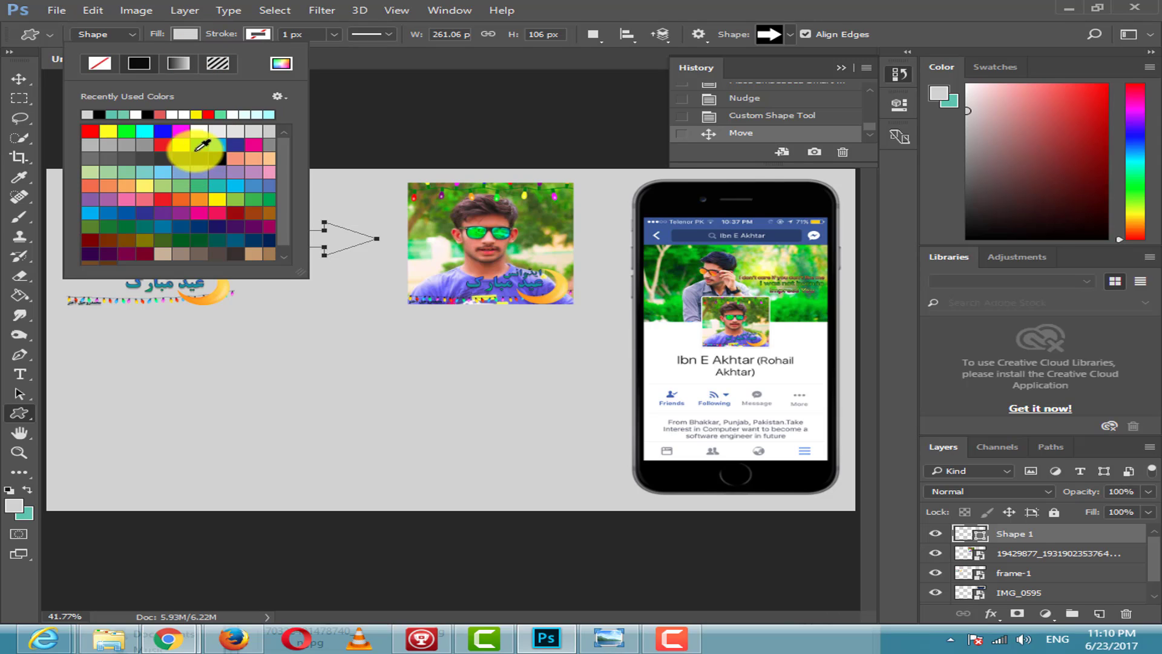
left_click(200, 146)
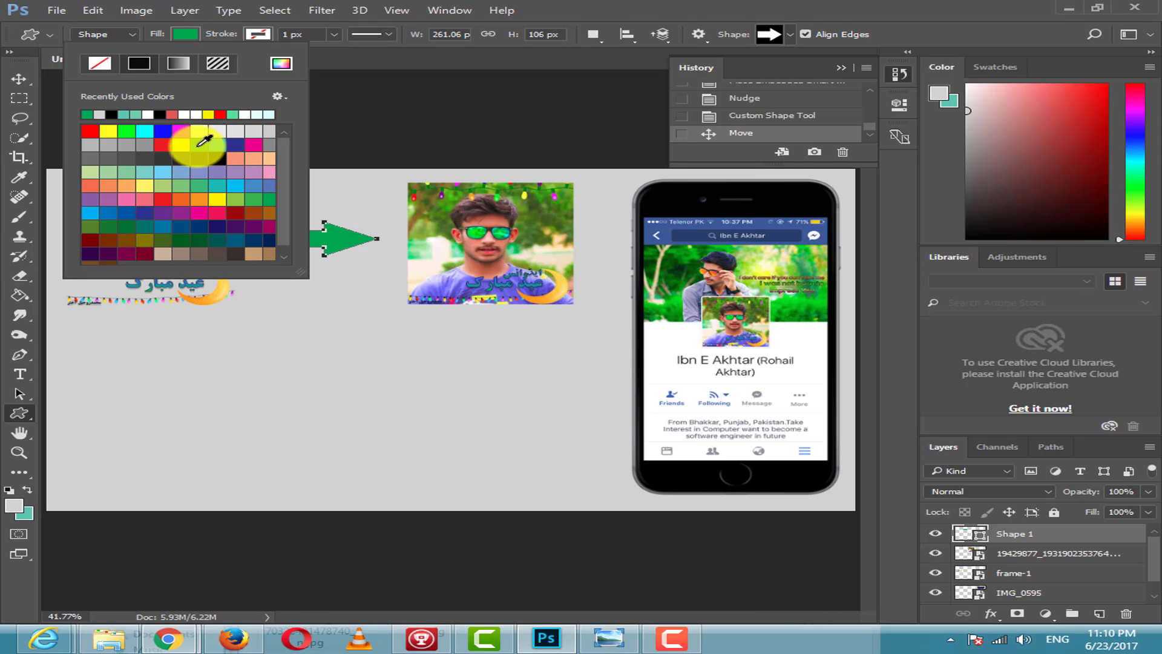
left_click(221, 115)
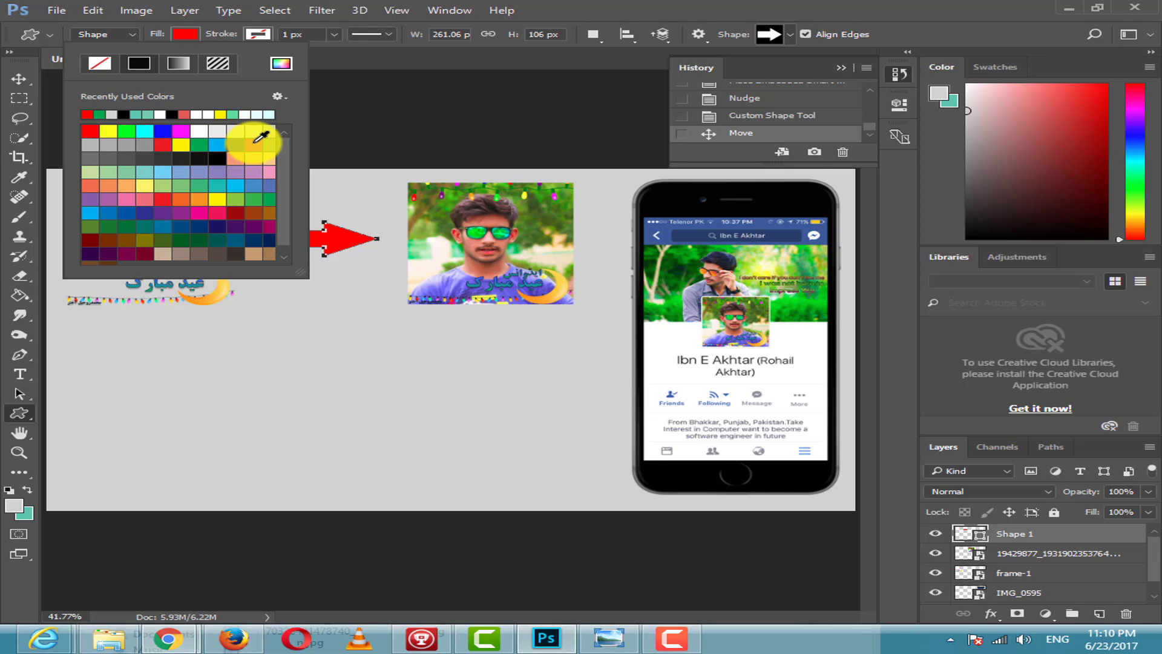
left_click(254, 144)
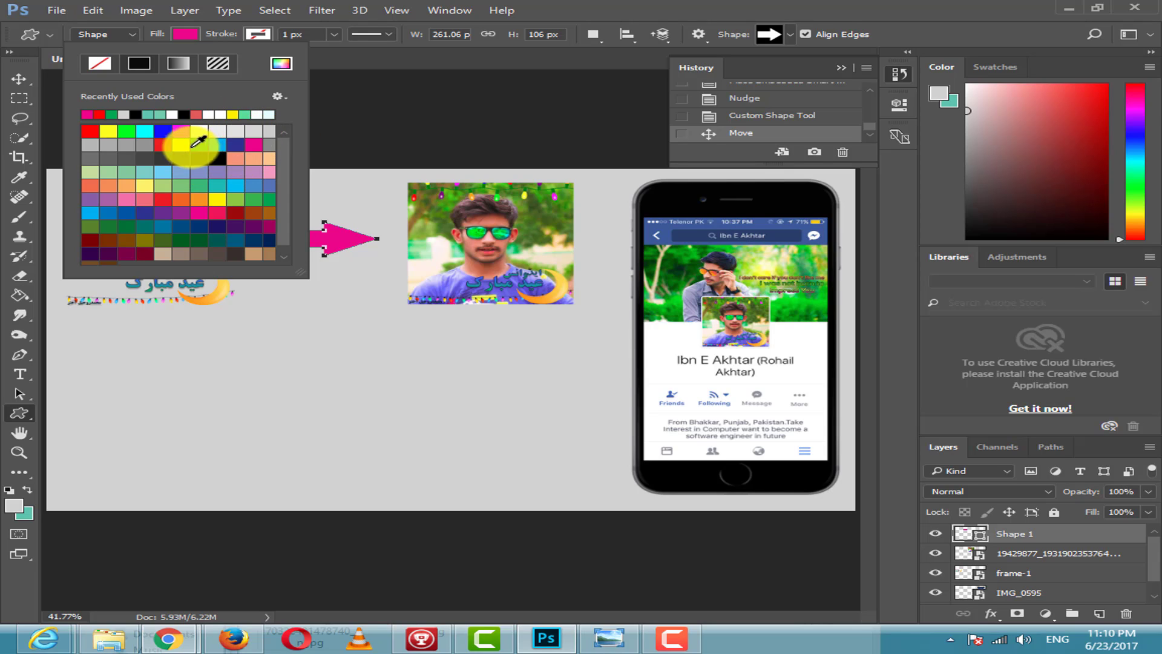
left_click(256, 34)
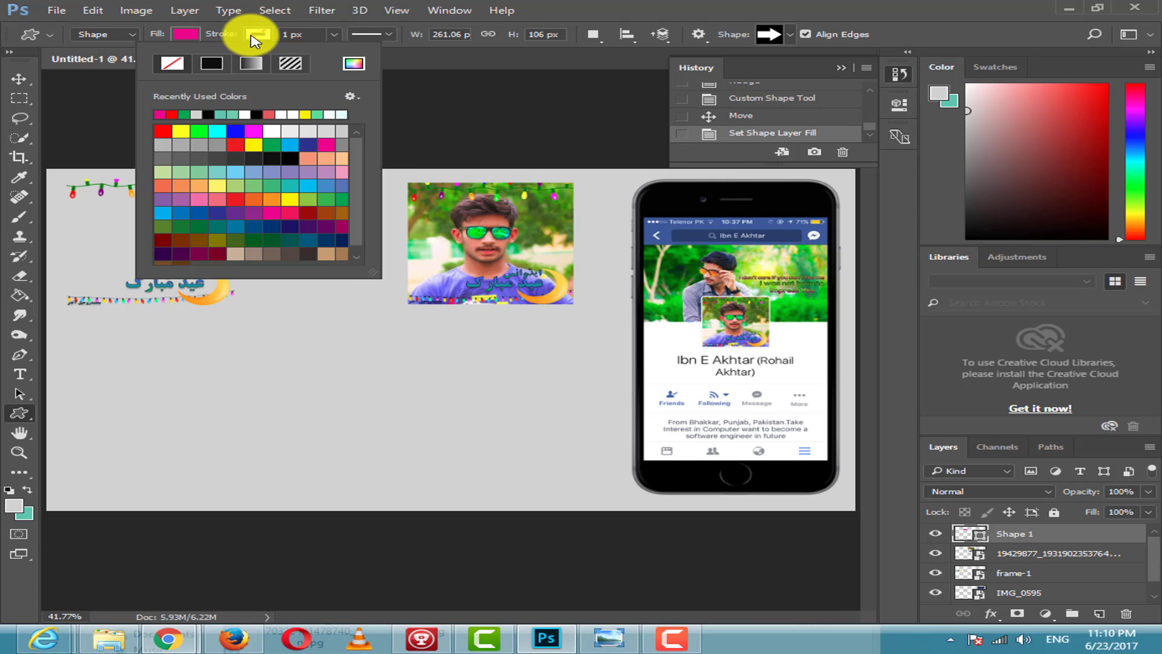
left_click(256, 113)
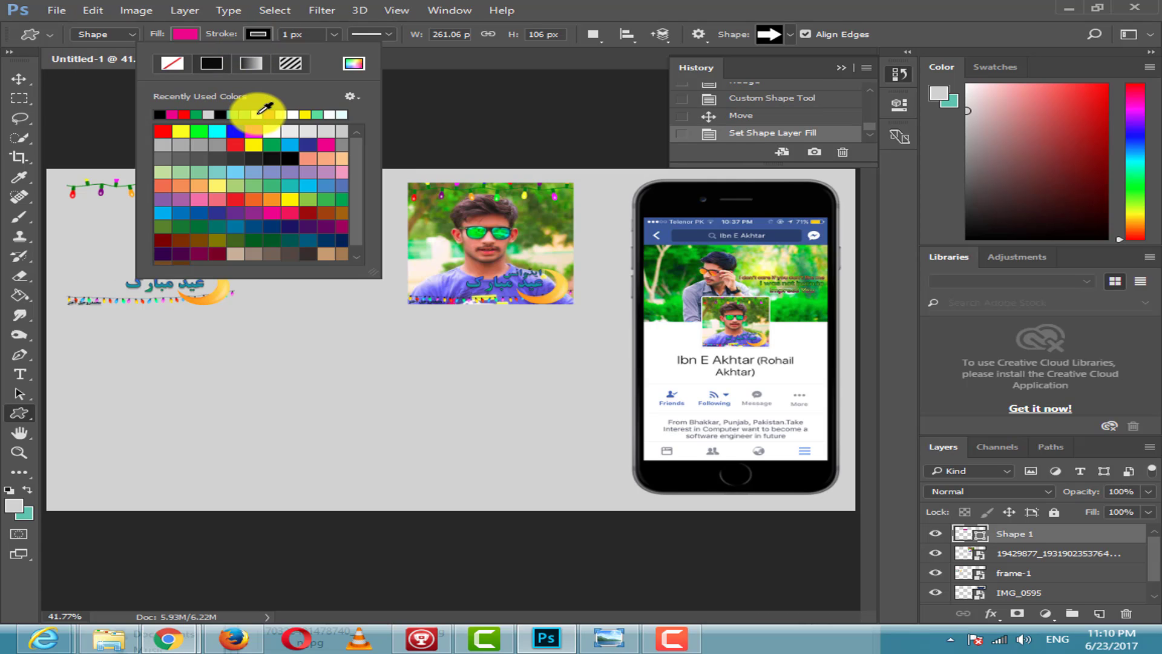
left_click(19, 79)
left_click(228, 143)
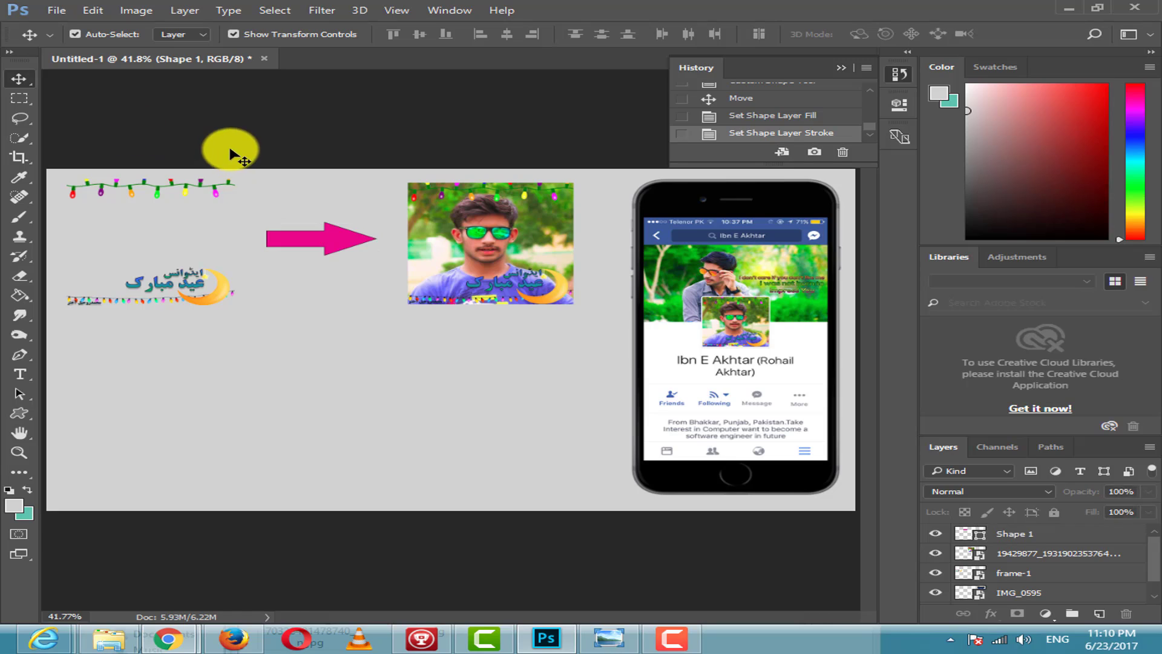
Move the arrow slightly down, enlarge it to about 105% width and 116% height, and apply the transform.
left_click_drag(348, 242, 345, 247)
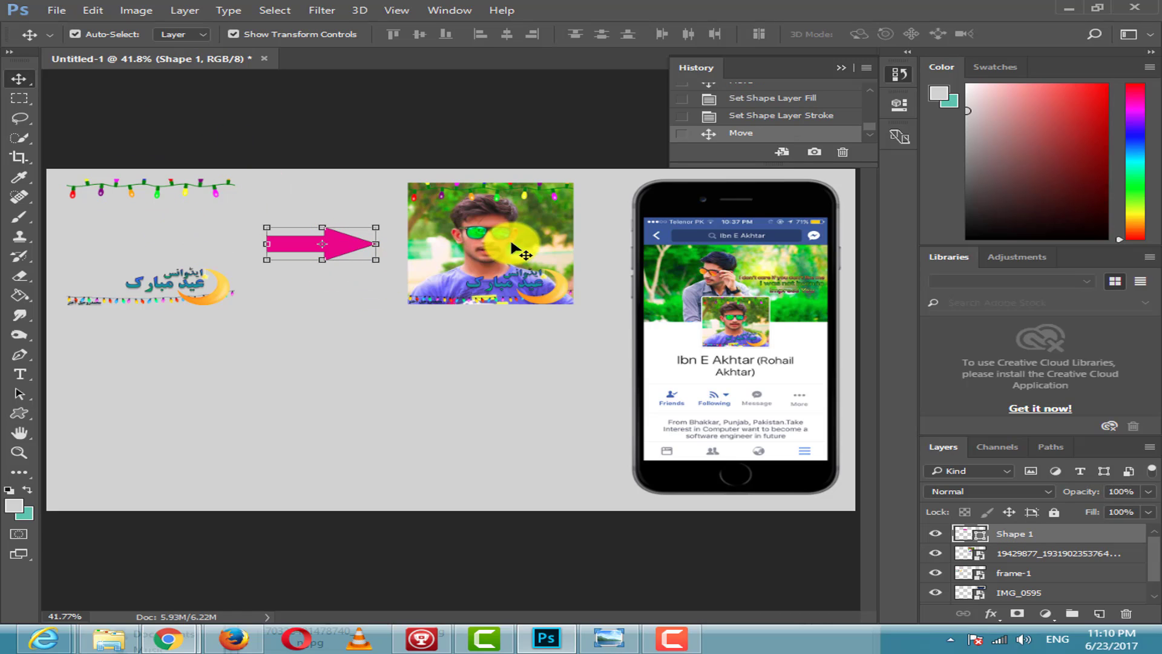
left_click_drag(379, 262, 383, 268)
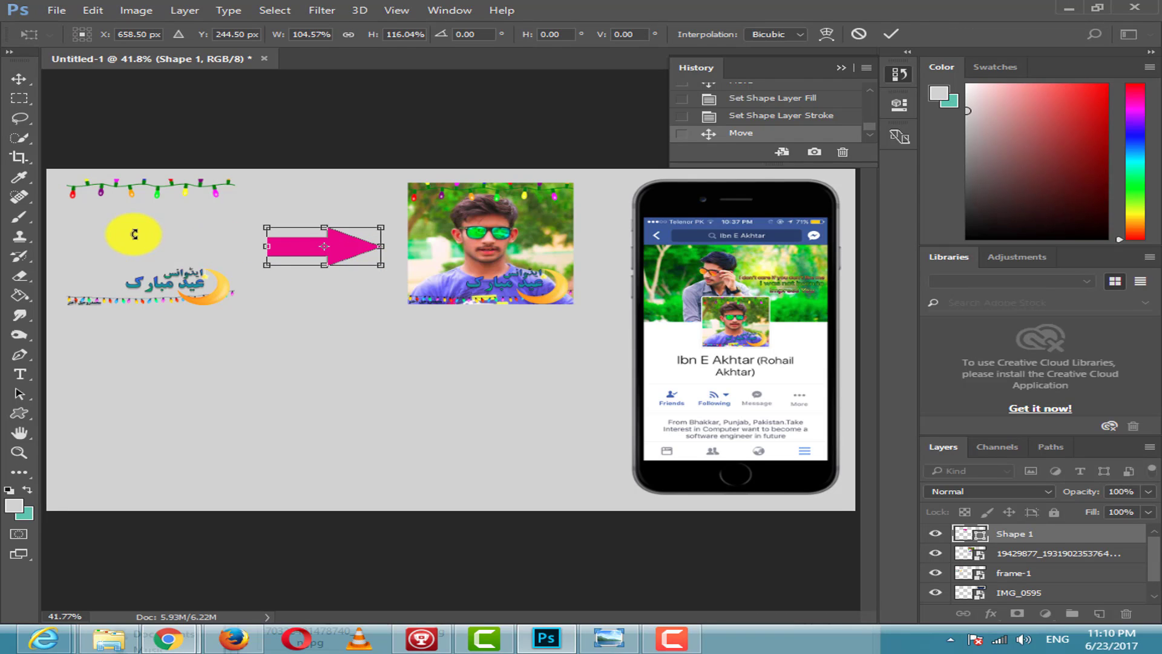
left_click(19, 79)
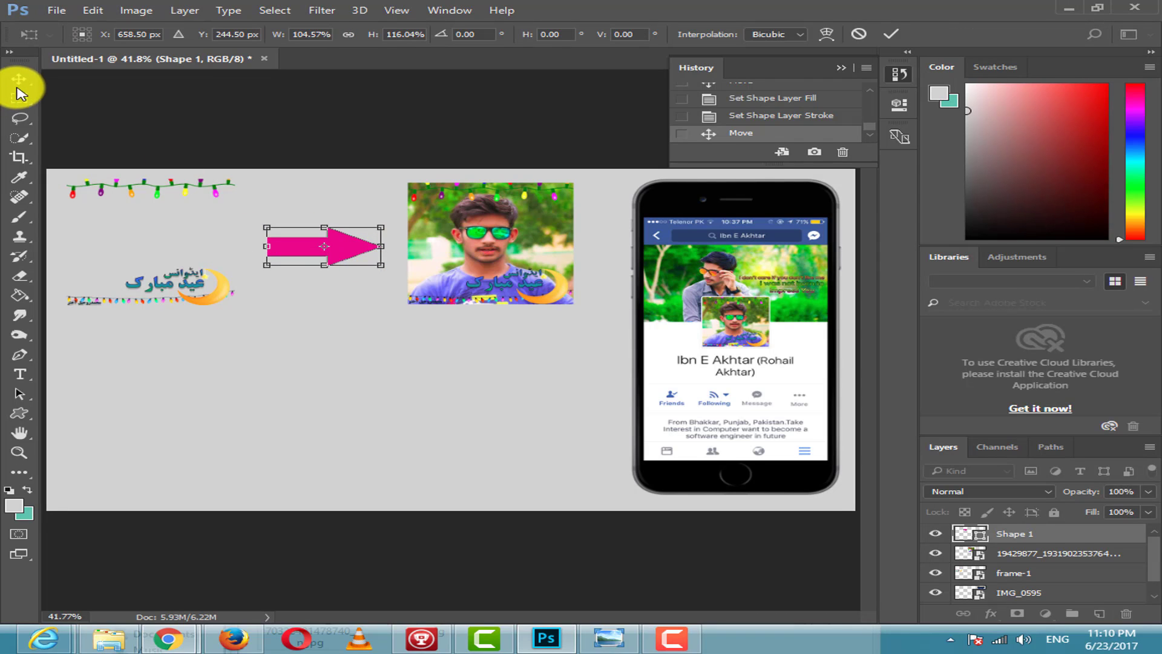
left_click(487, 249)
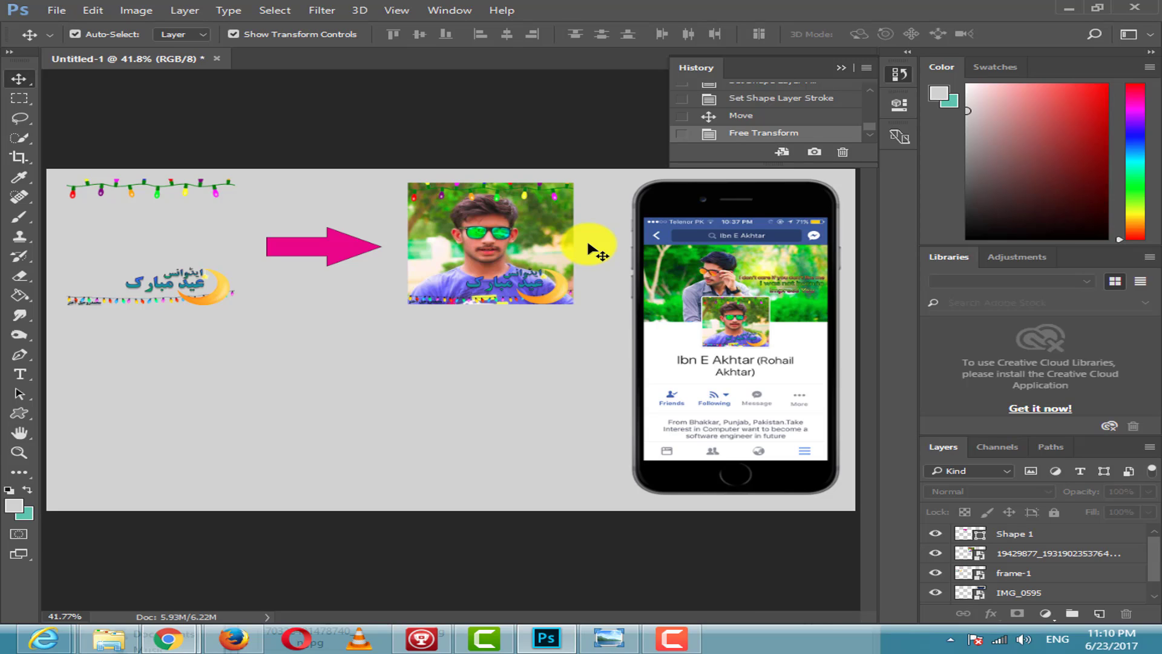
Start a right-aligned text layer below the portrait and switch the keyboard input language to Urdu.
left_click(20, 373)
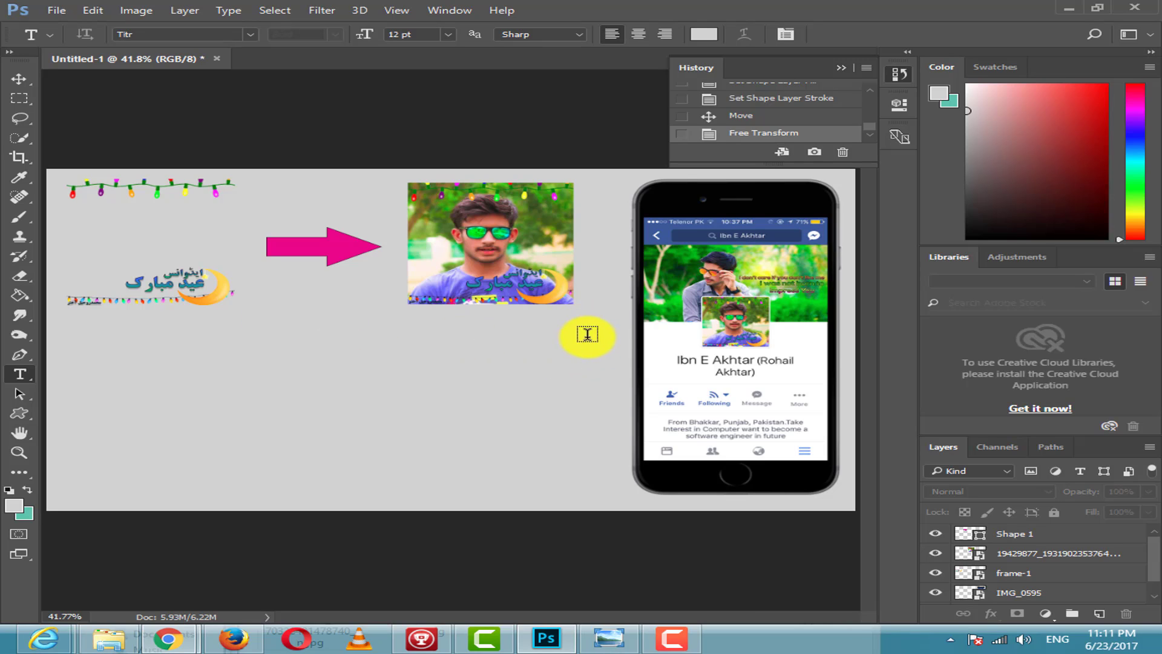
left_click(572, 373)
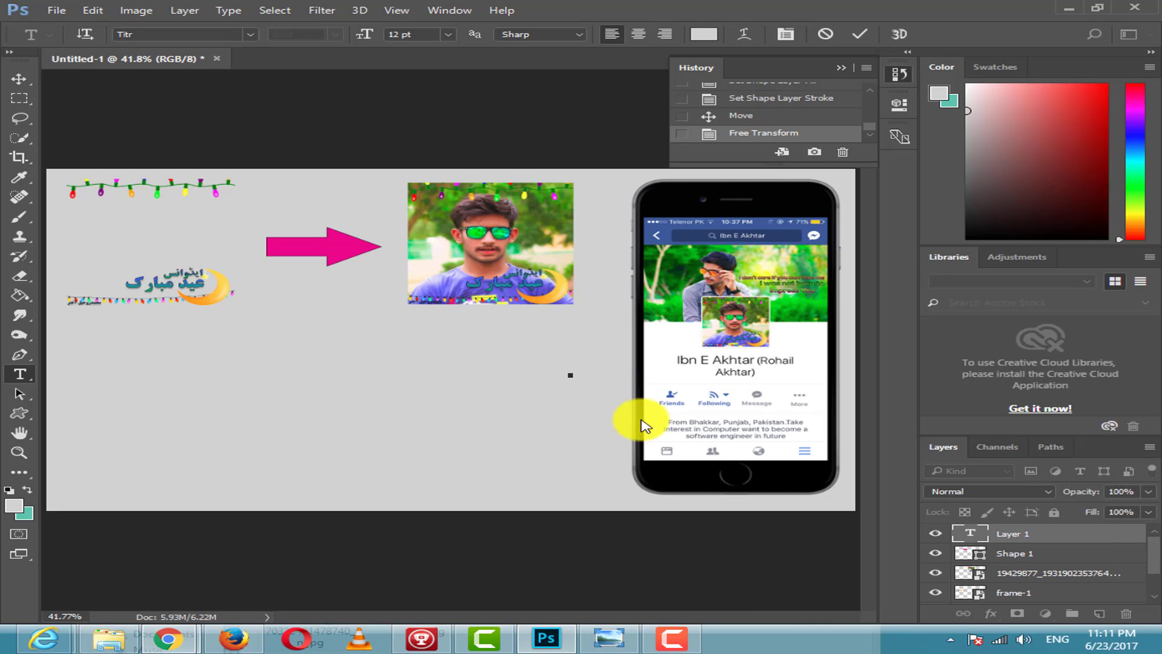
left_click(668, 37)
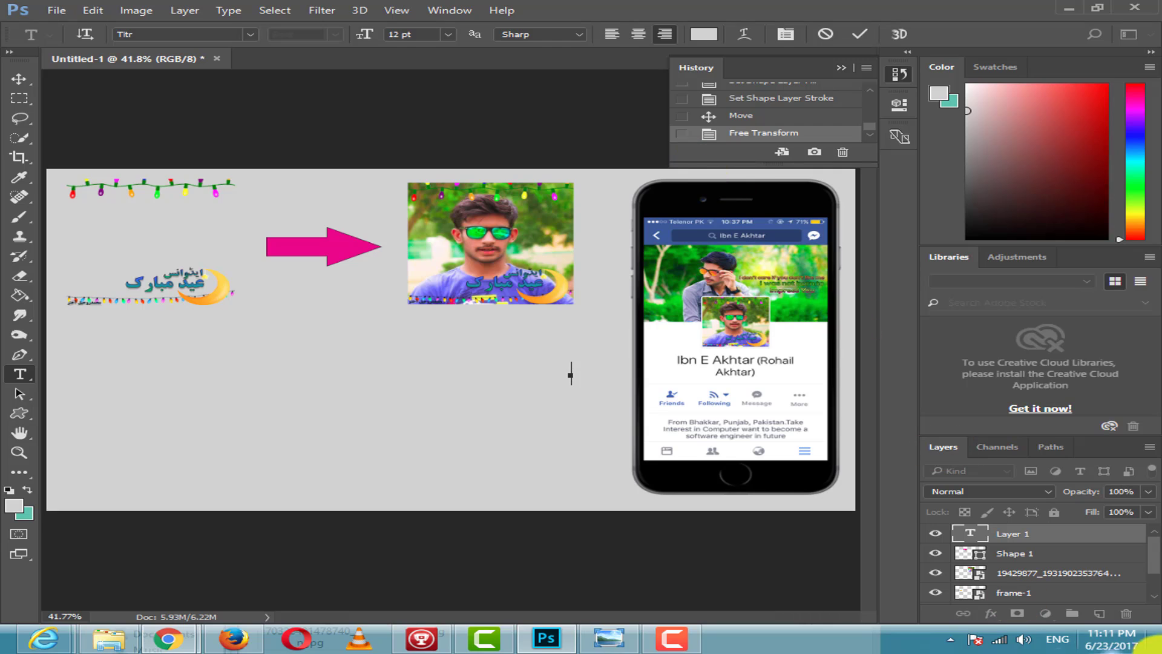
left_click(1058, 639)
left_click(1004, 538)
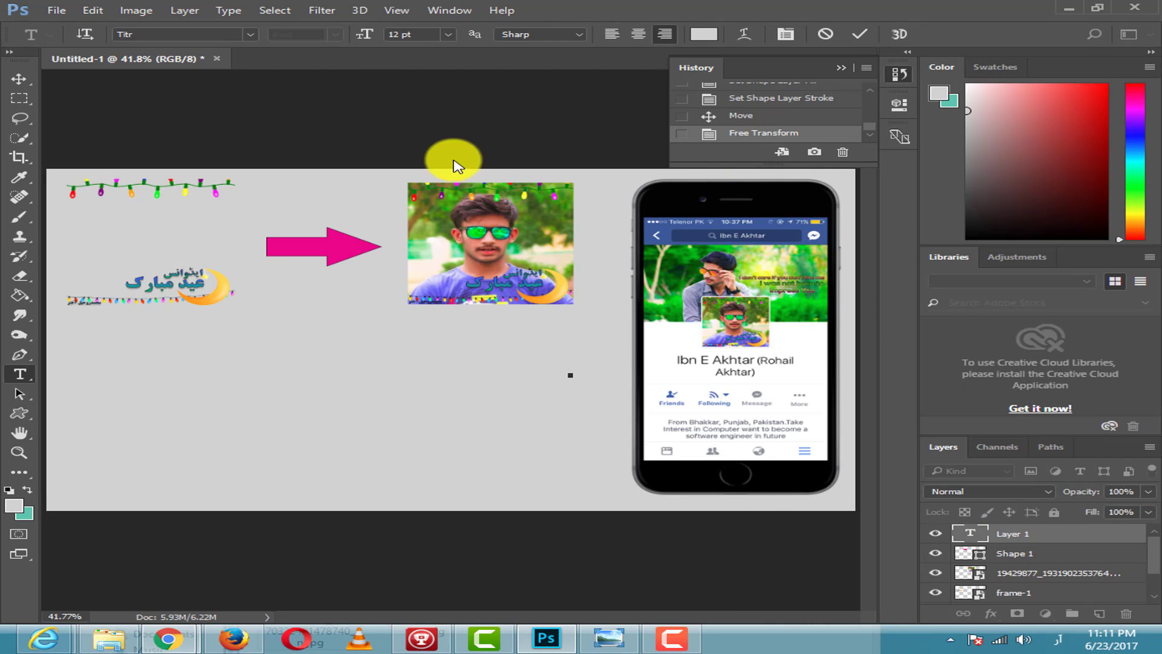
Set the font to Jameel Noori Nastaleeq Regular and enter the black two-line Urdu text beginning "اب اپنی فیس بُک کی تصاویر کے لیے".
left_click(154, 35)
type("jamee")
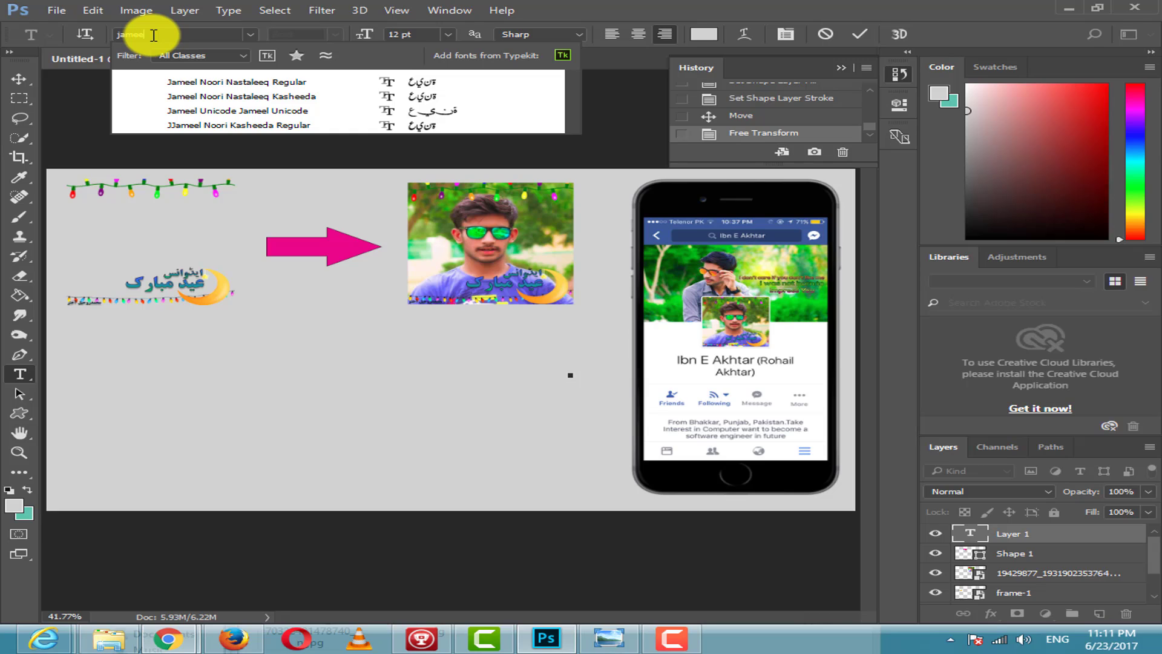
left_click(269, 83)
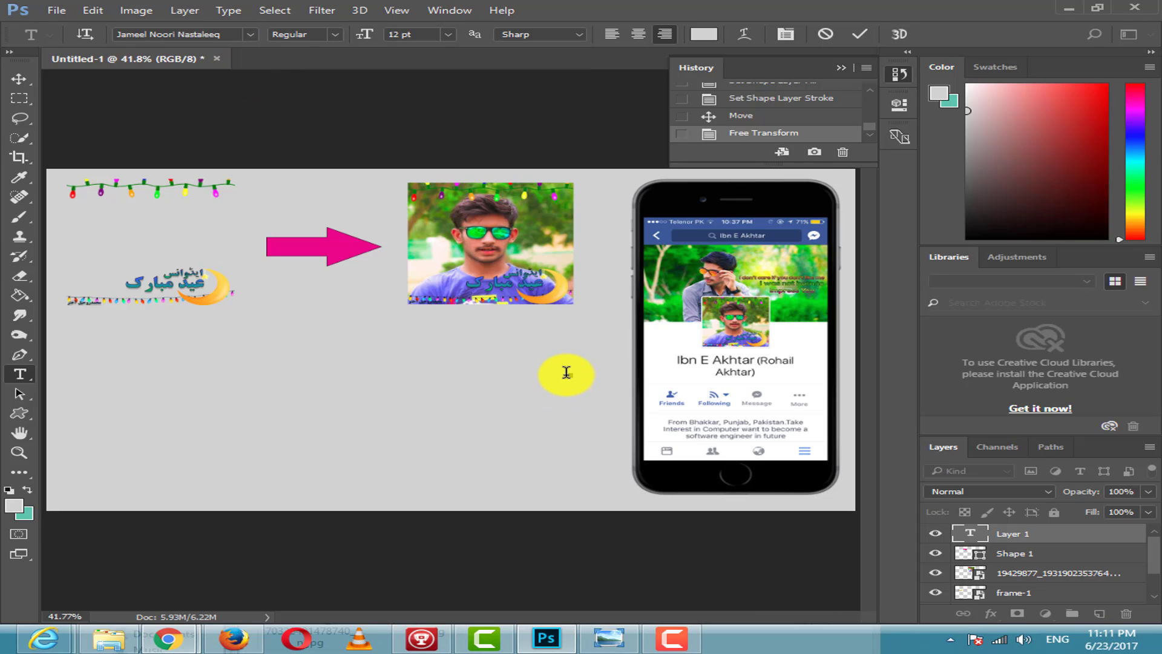
key("alt+shift")
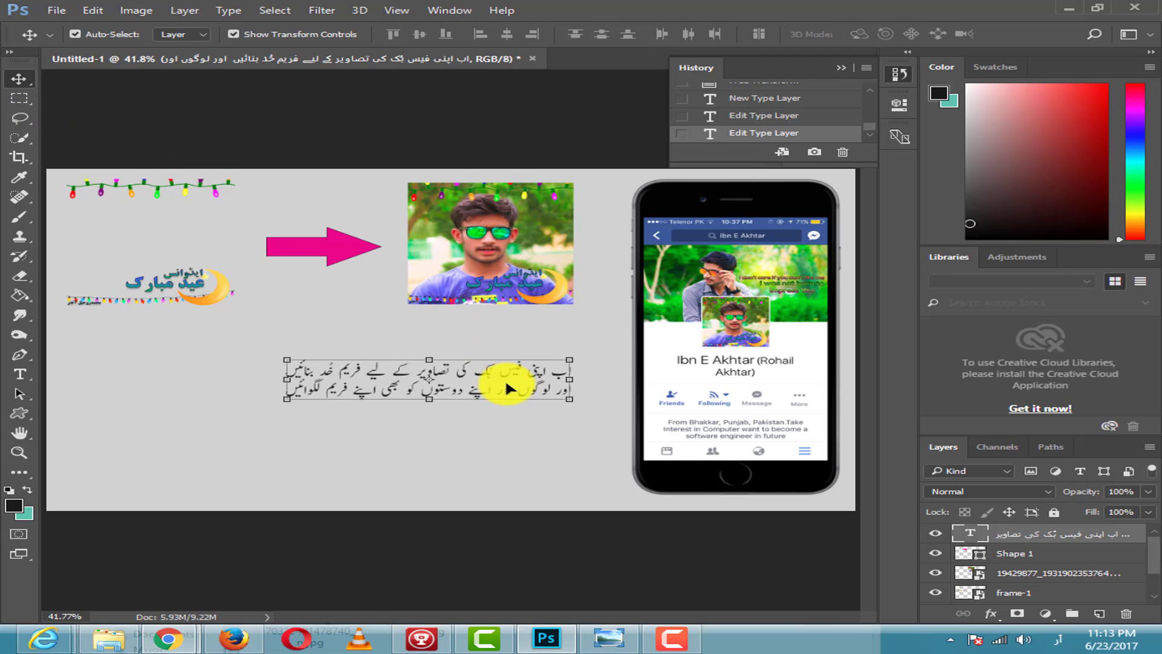
Shift the Urdu text up towards the phone, scale it to about 203% across the area below the pictures, and nudge it left.
left_click_drag(506, 387, 549, 365)
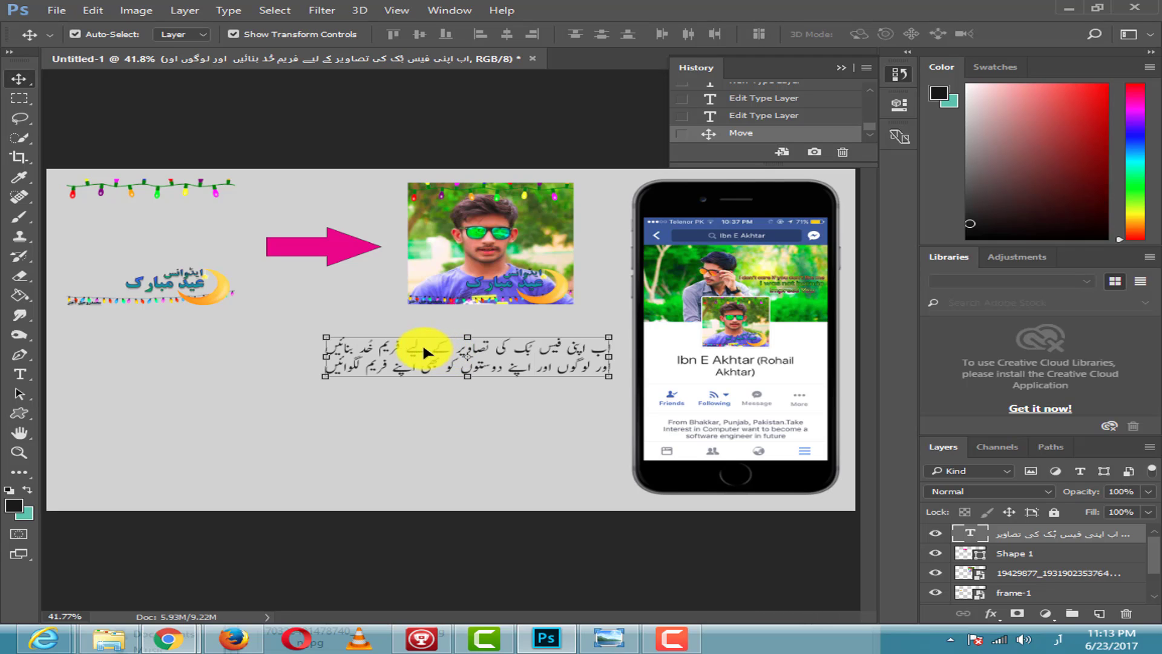
left_click_drag(325, 371, 69, 434)
left_click_drag(562, 374, 568, 361)
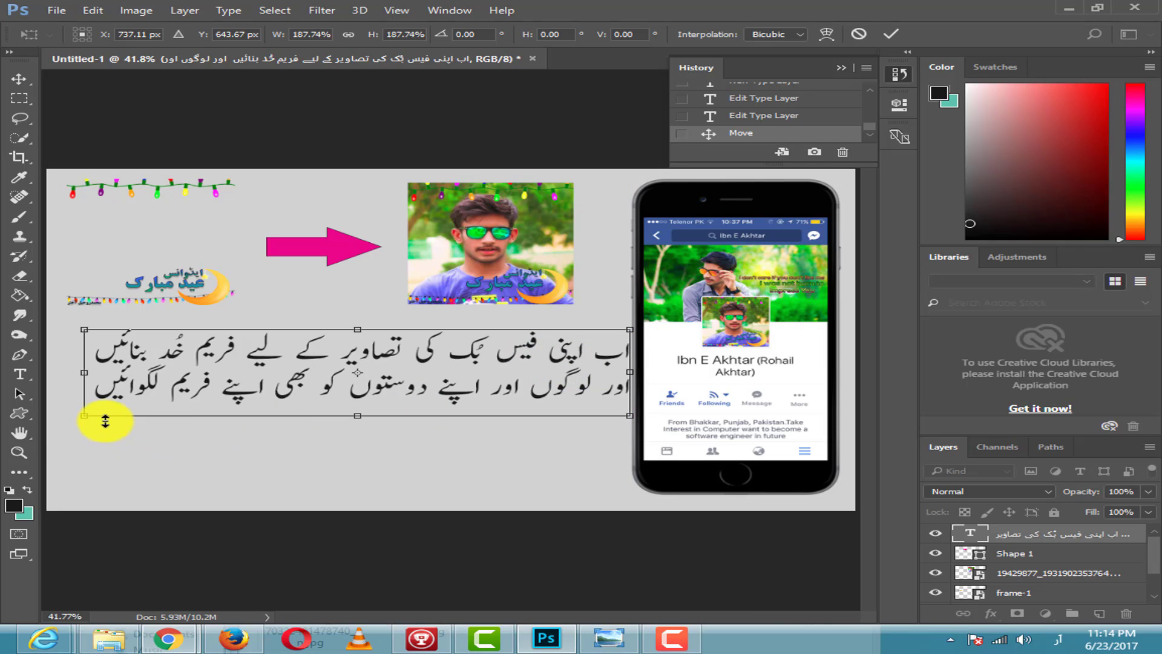
left_click_drag(105, 421, 33, 423)
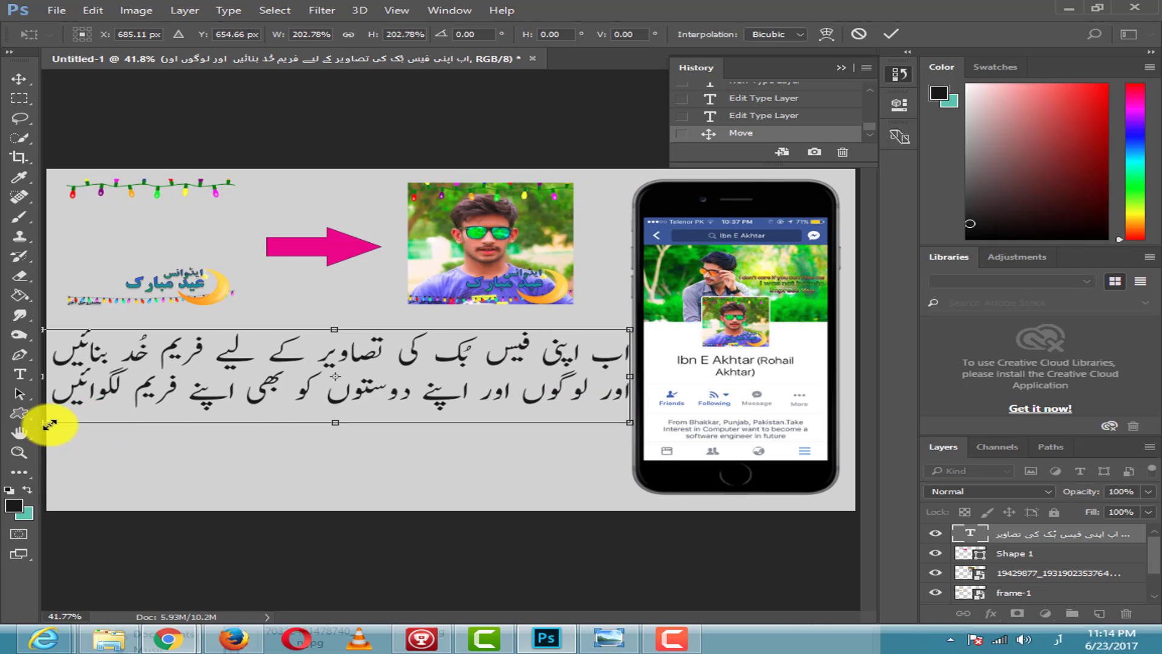
left_click(19, 76)
left_click(503, 252)
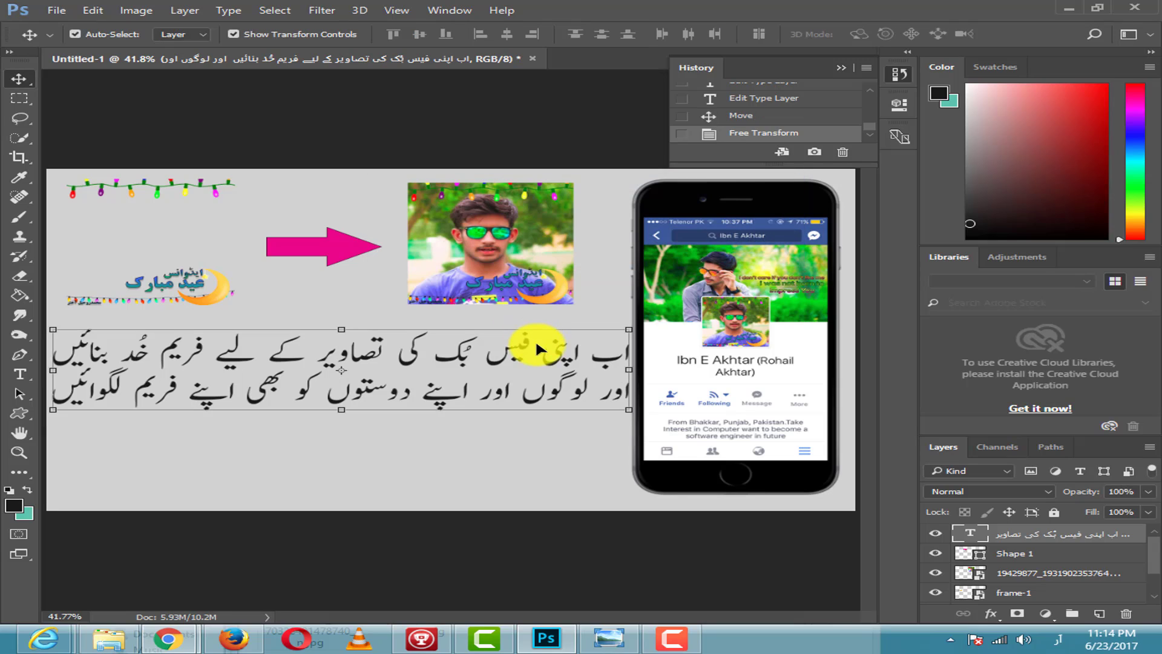
key("Left")
key("Left")
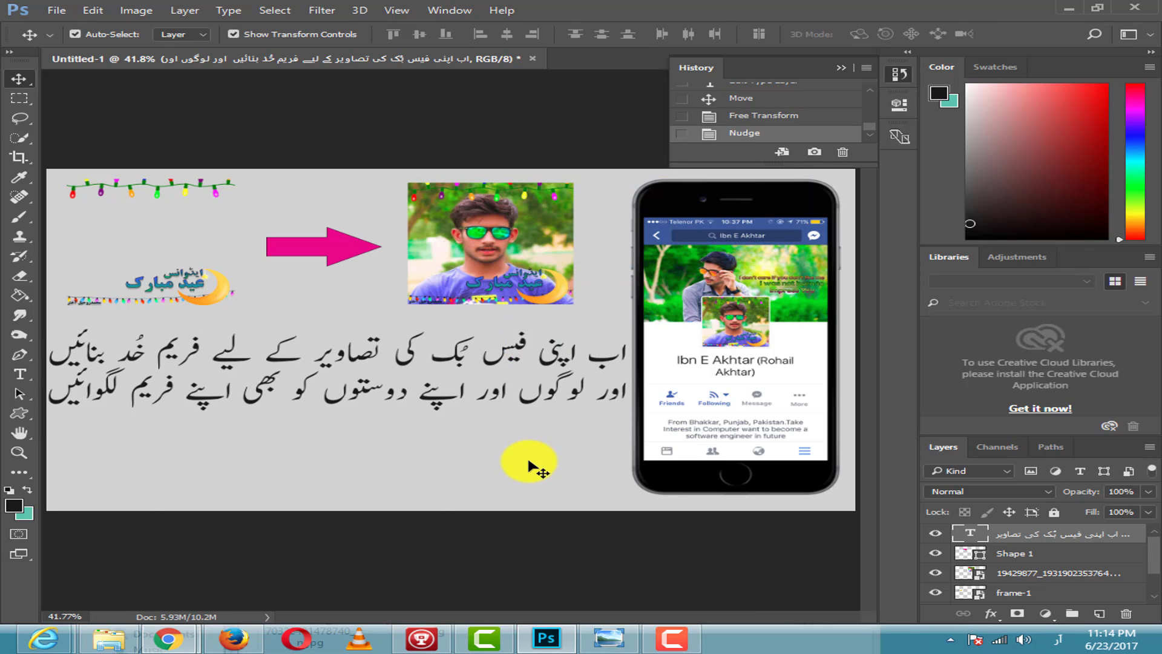
With no layer selected, switch the keyboard input language to English and set the Type tool's font to Bebas Neue.
left_click(529, 462)
left_click(513, 394)
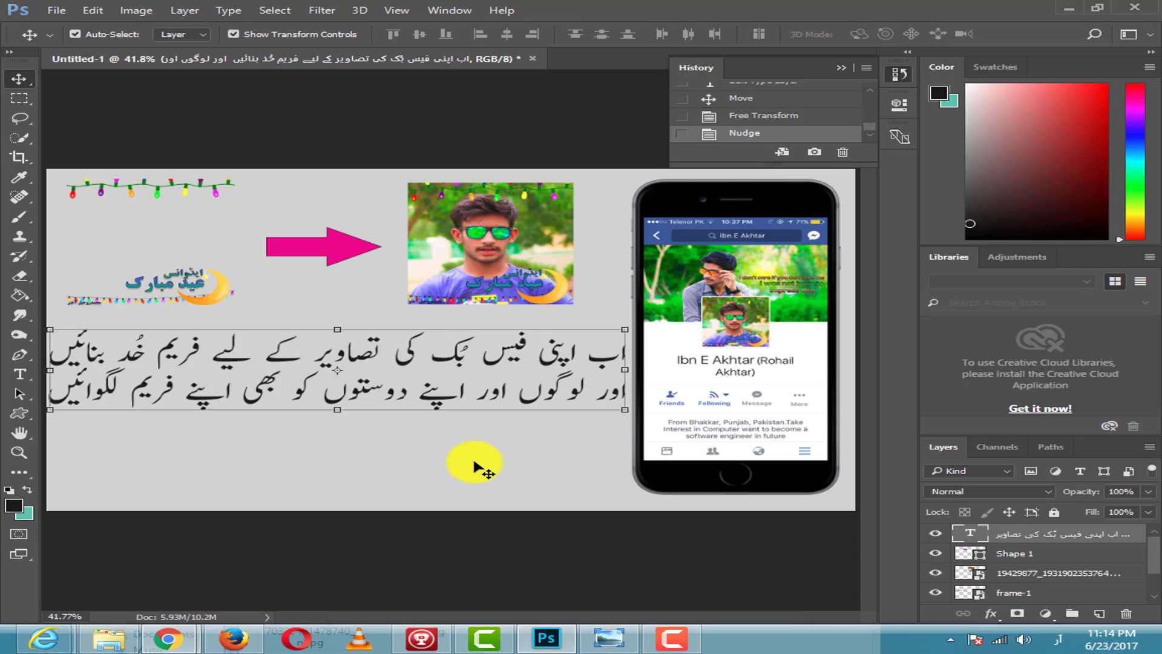
left_click(496, 478)
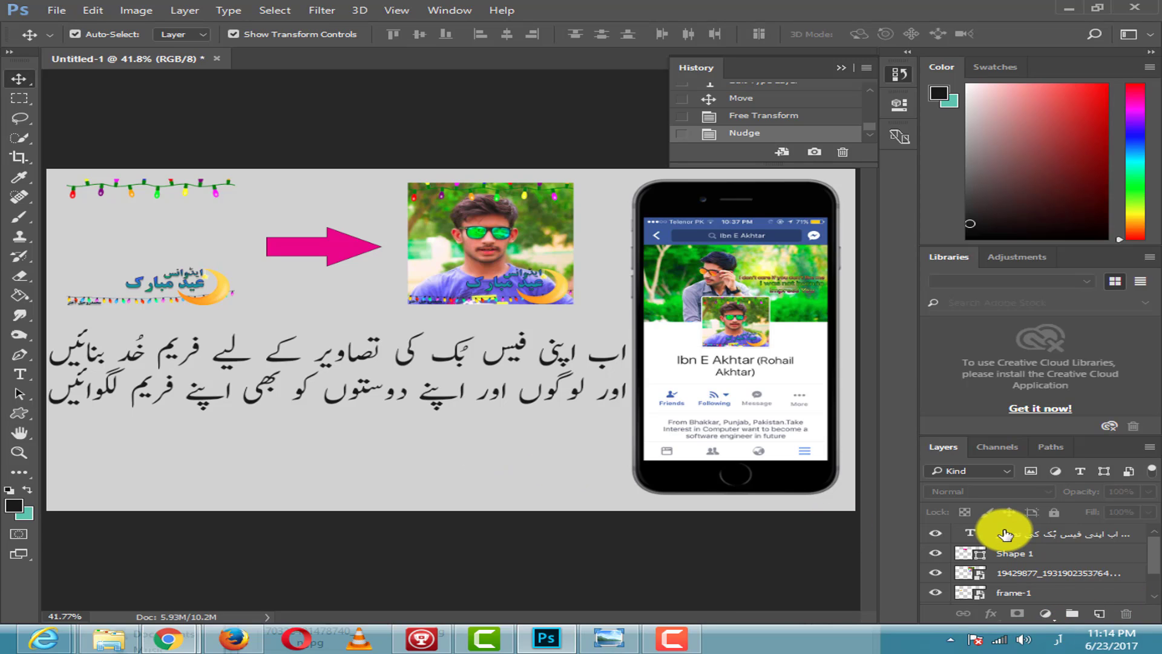
key("super+space")
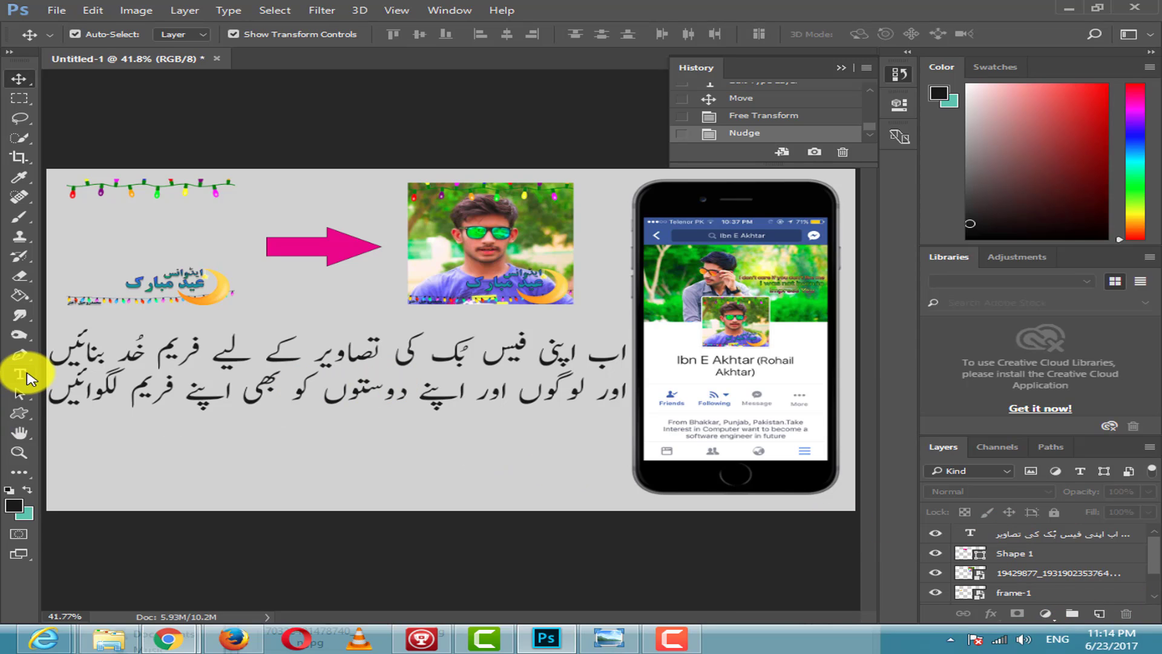
left_click(25, 374)
left_click(204, 32)
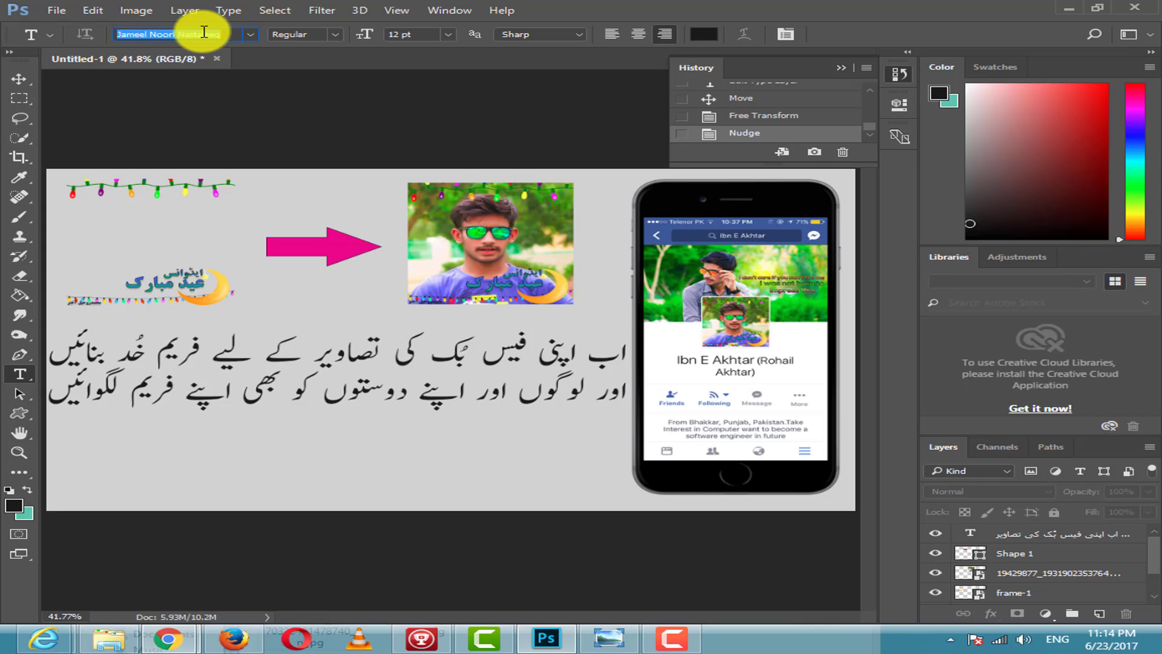
type("be")
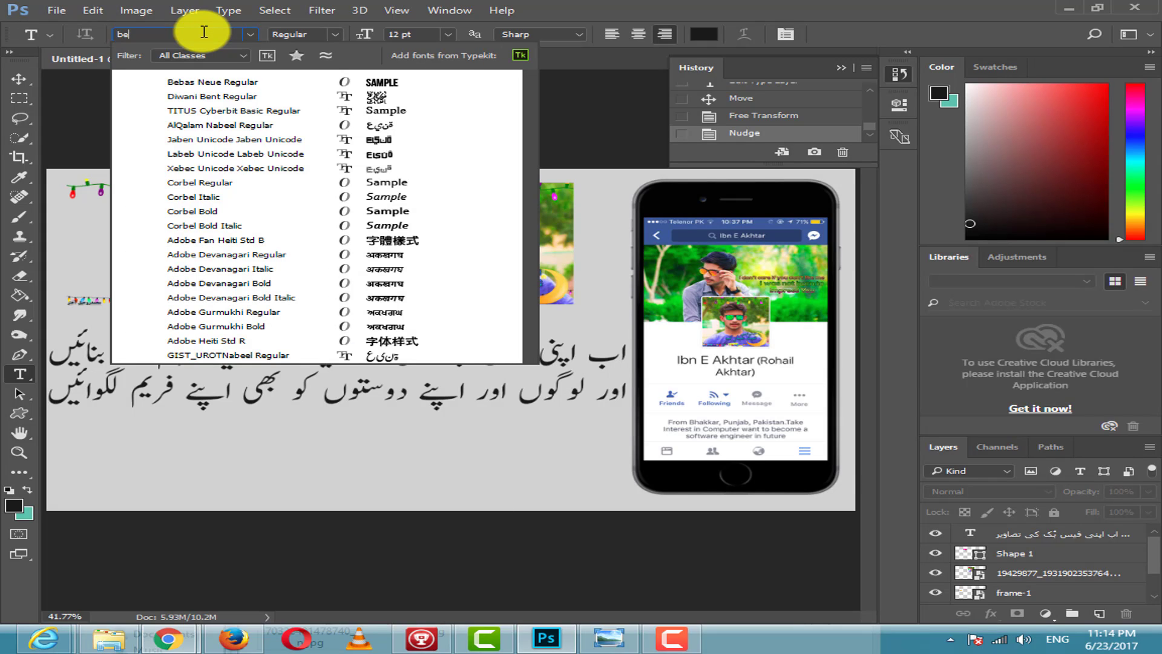
left_click(172, 84)
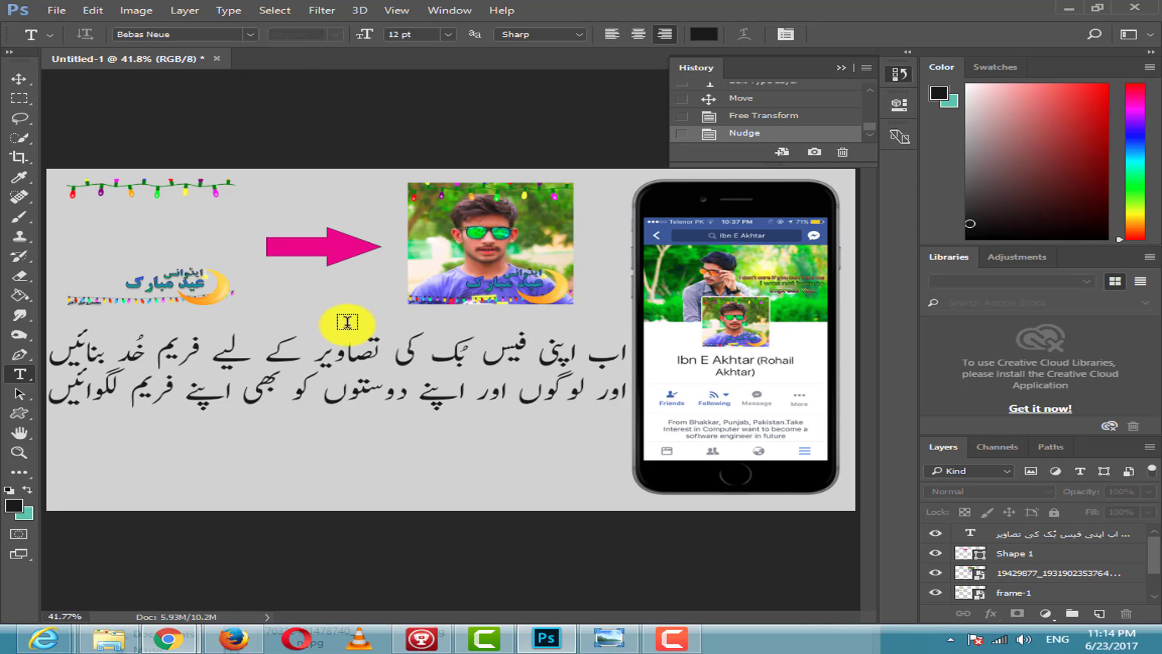
Add a left-aligned two-line text layer below the Urdu caption reading "How to Create a Profile Picture Frame Campaign on Facebook".
left_click(58, 448)
key("alt+shift")
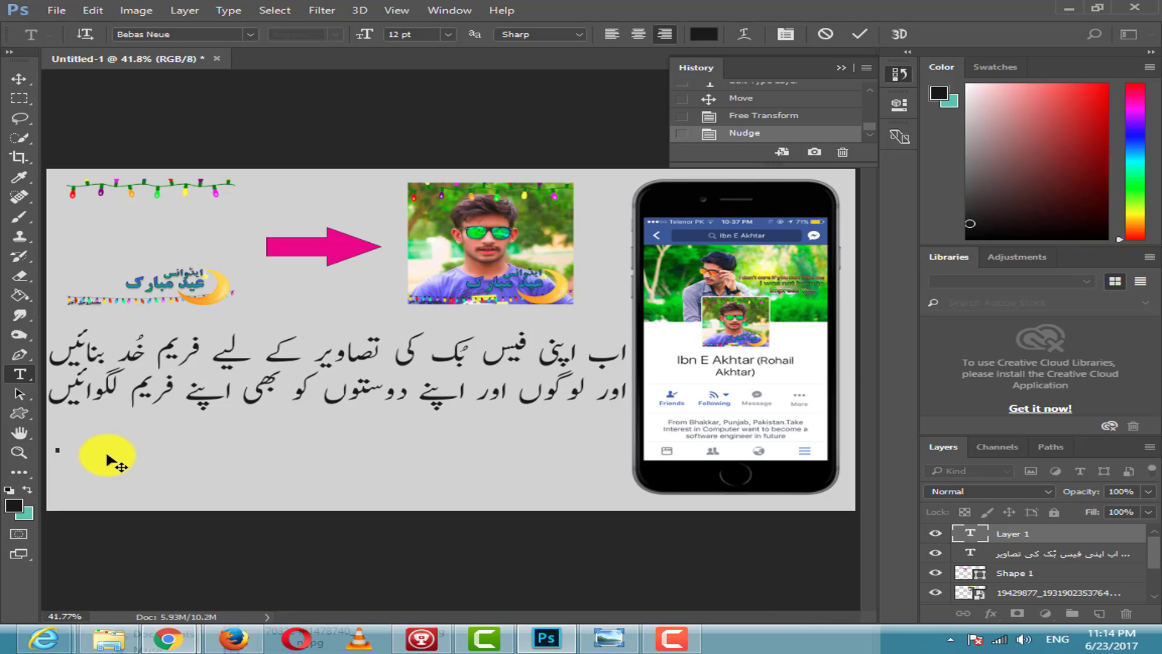
type("HOW TO CREATE A PROFILE PICTURE FRAME CAMPAIGN ON FACEBOOK")
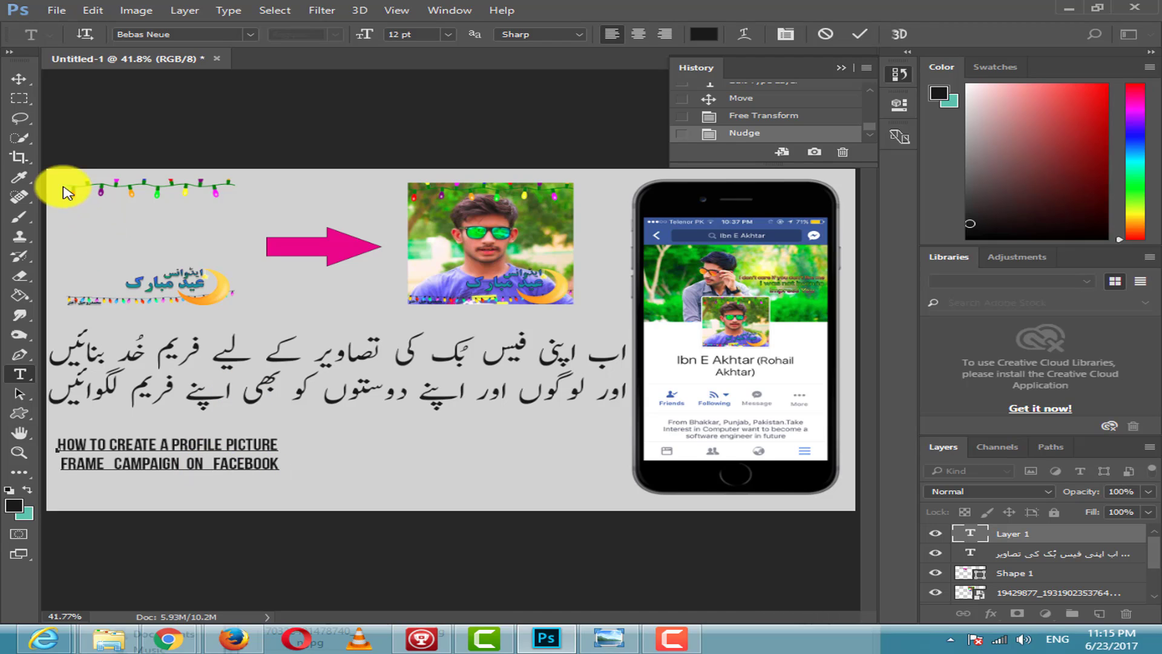
Move the English heading up under the Urdu caption, scale it to about 248%, nudge it slightly down, and apply the transform.
left_click(18, 78)
left_click_drag(242, 438, 234, 420)
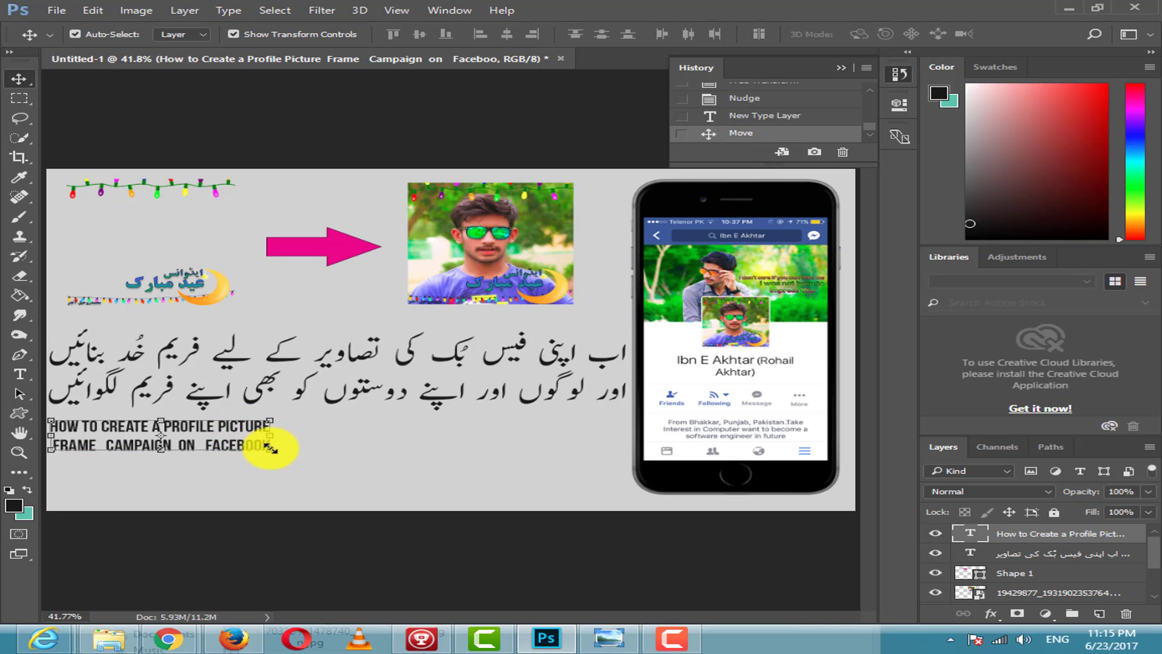
left_click_drag(270, 449, 501, 495)
mouse_move(438, 454)
left_mouse_down()
mouse_move(488, 446)
mouse_move(449, 445)
left_mouse_up()
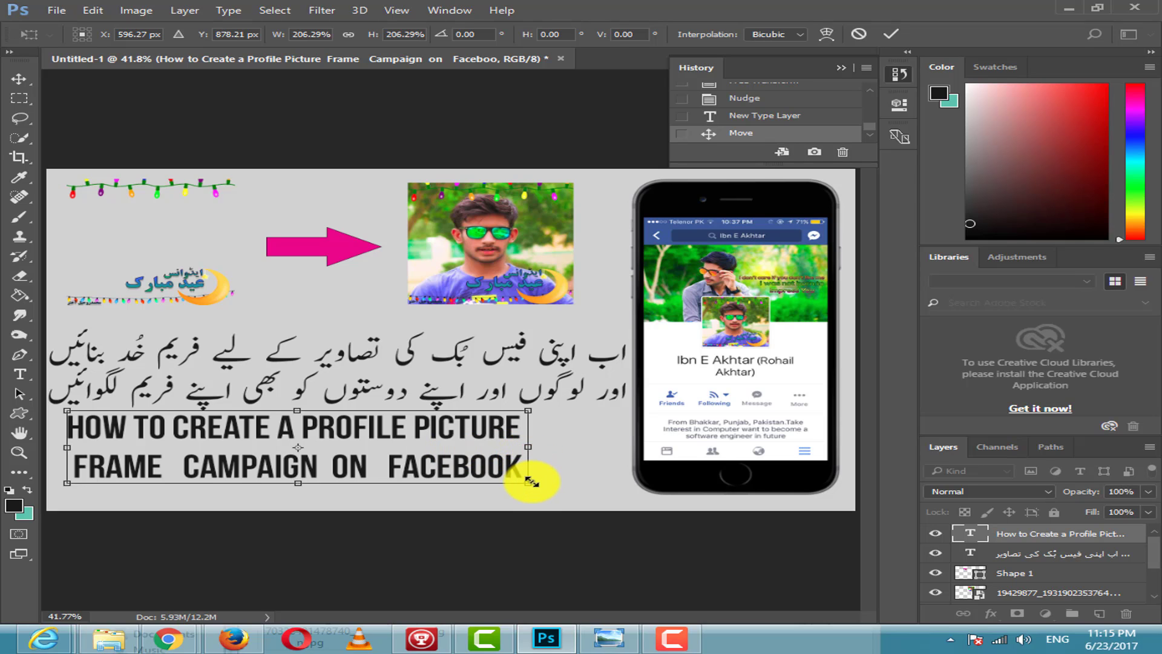
left_click_drag(529, 478, 622, 496)
left_click_drag(531, 478, 524, 477)
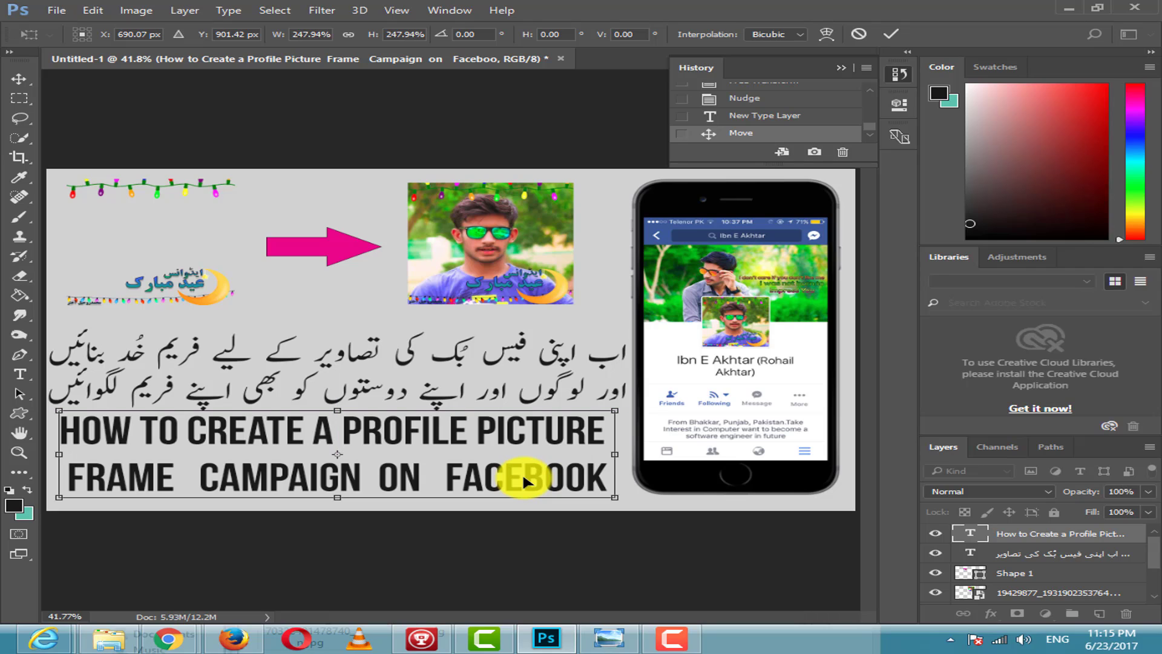
key("Down")
key("Down")
key("Down")
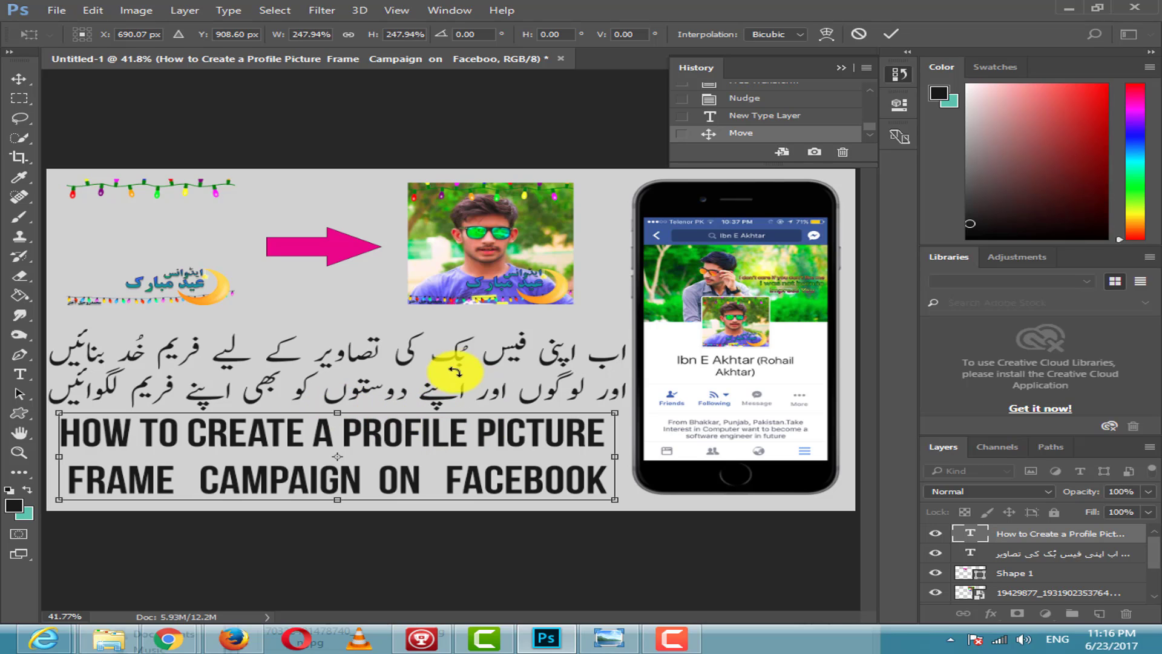
left_click(17, 80)
left_click(479, 250)
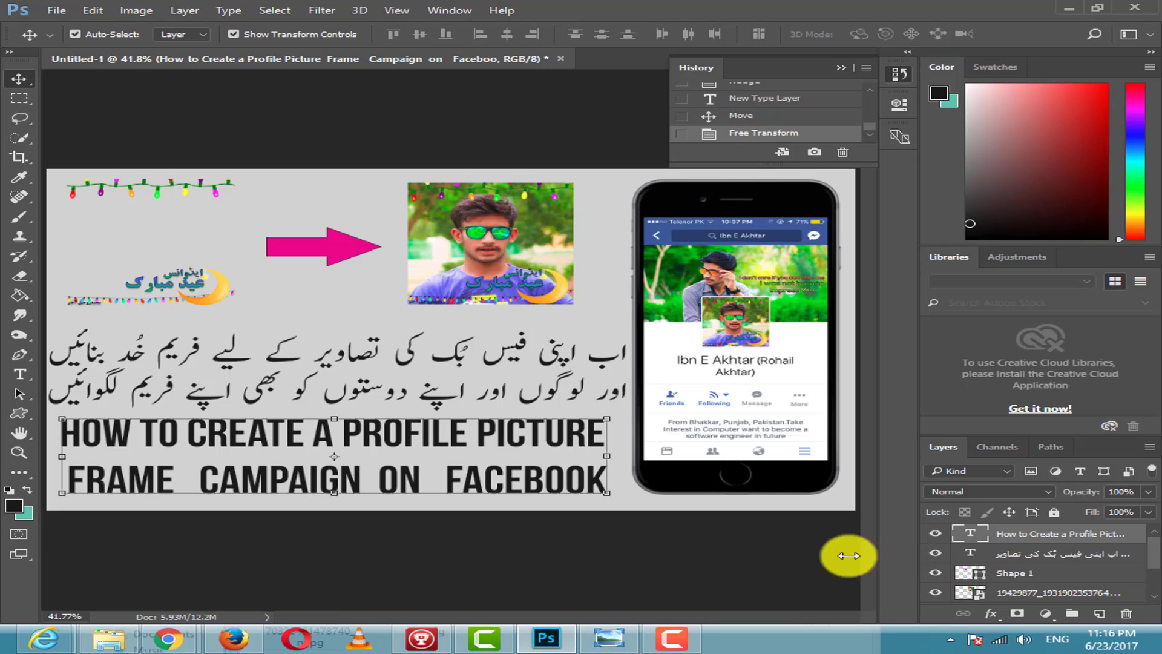
Open the Urdu text layer's blending options and add a linear green-to-blue gradient overlay at 90°.
left_click(457, 373)
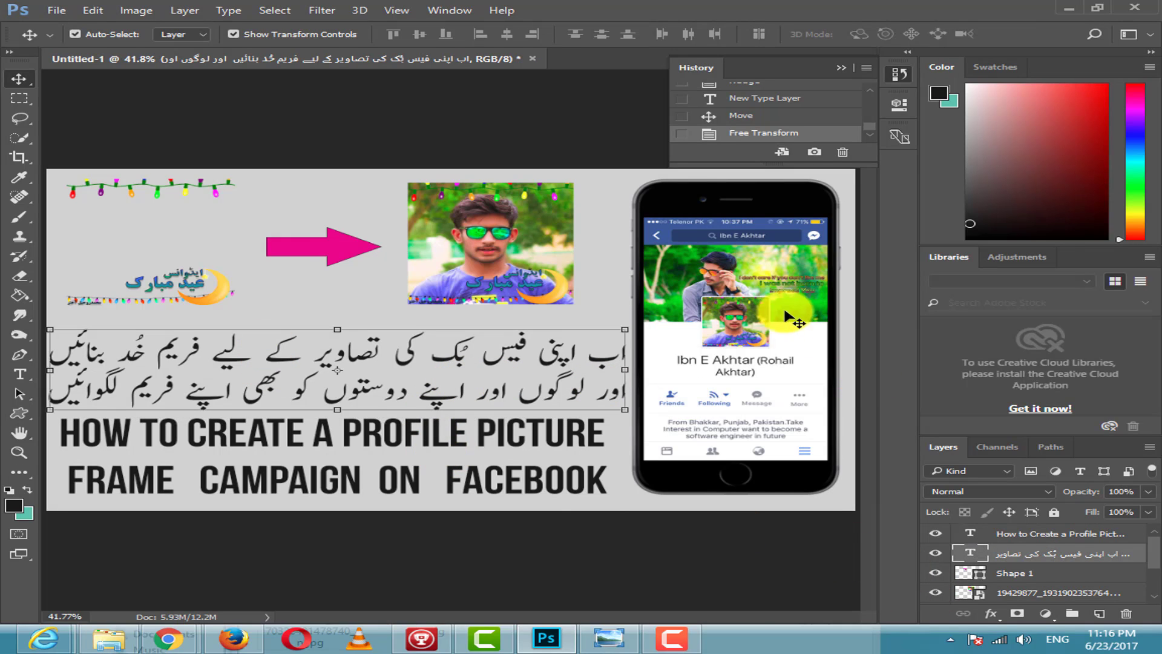
right_click(1037, 556)
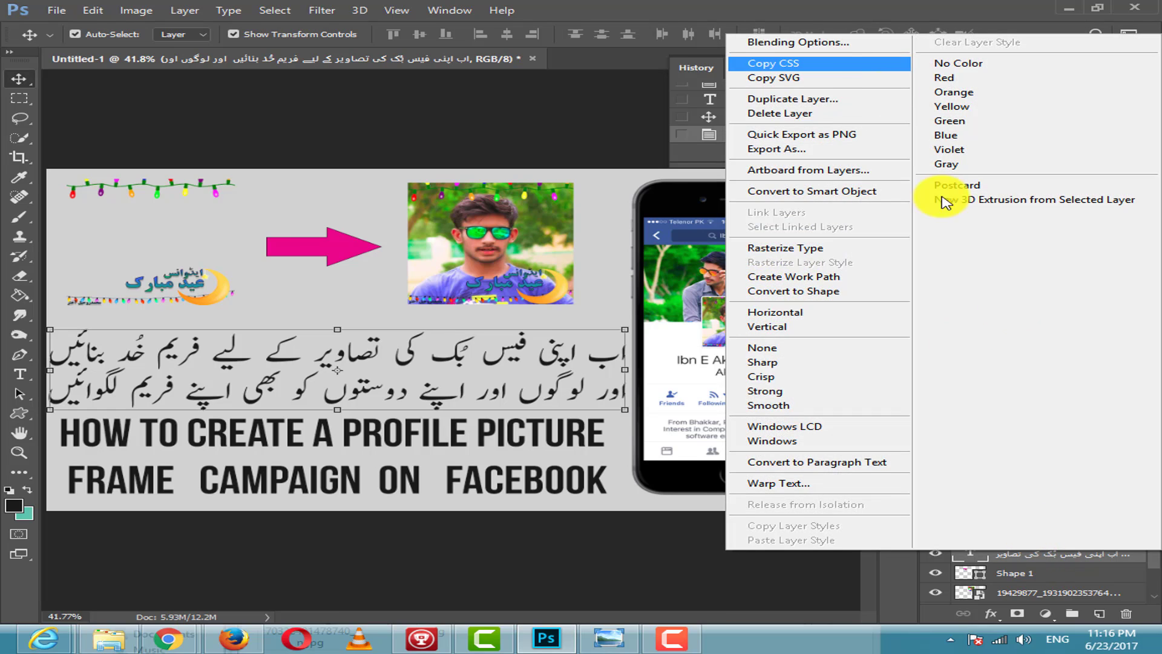
left_click(1070, 561)
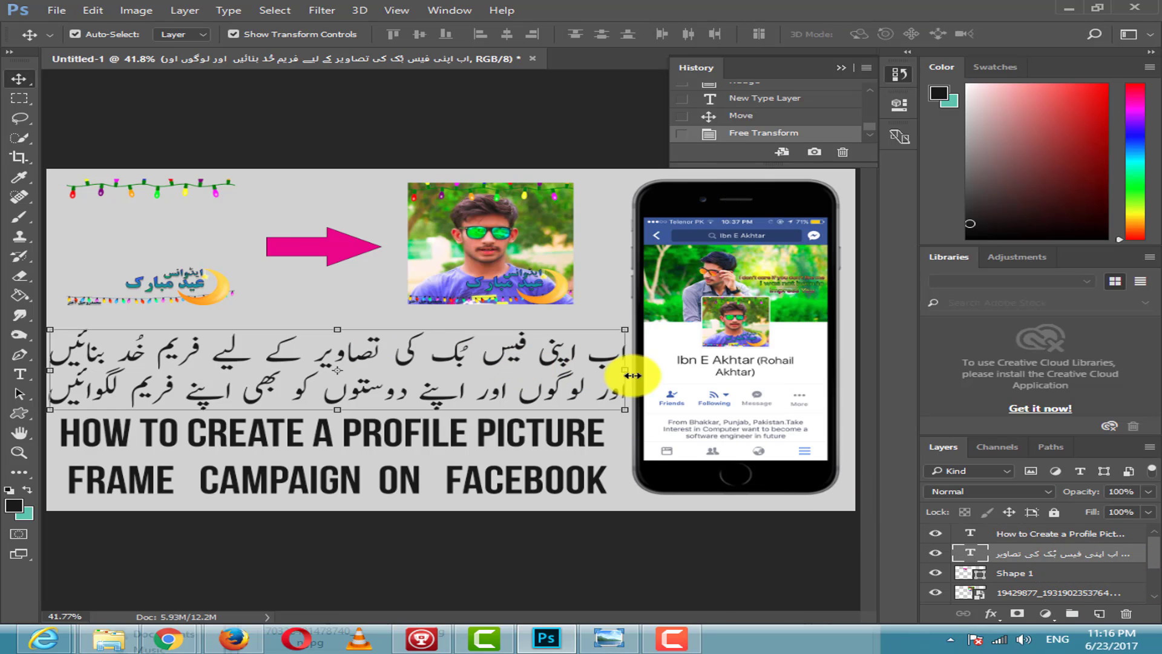
right_click(1052, 552)
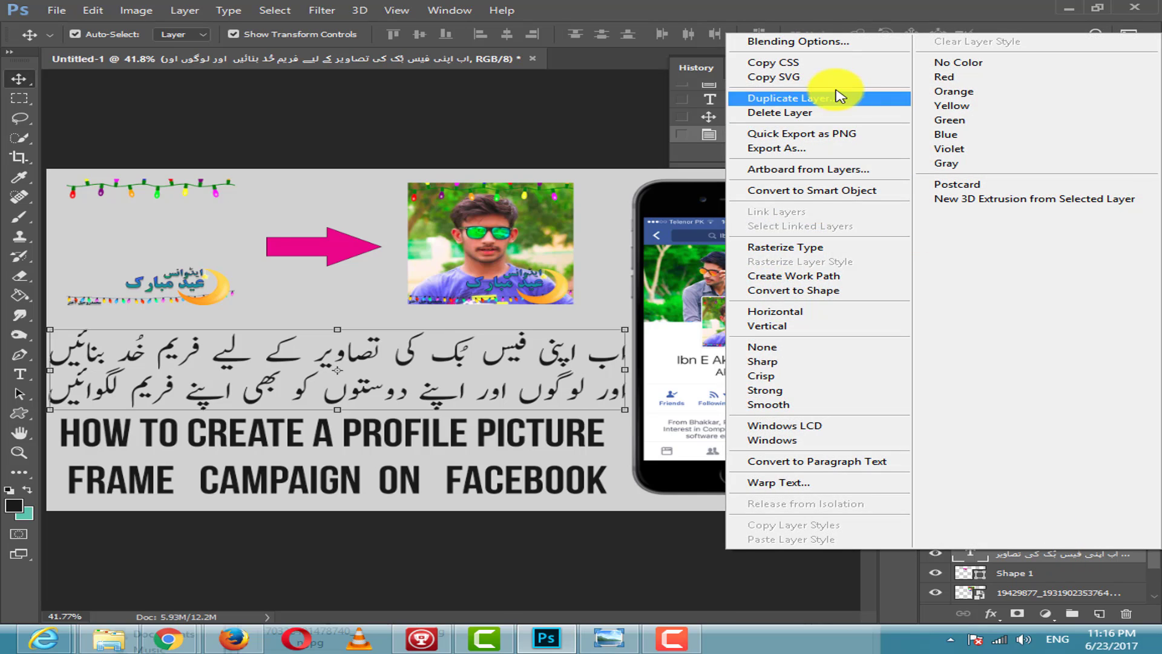
left_click(801, 43)
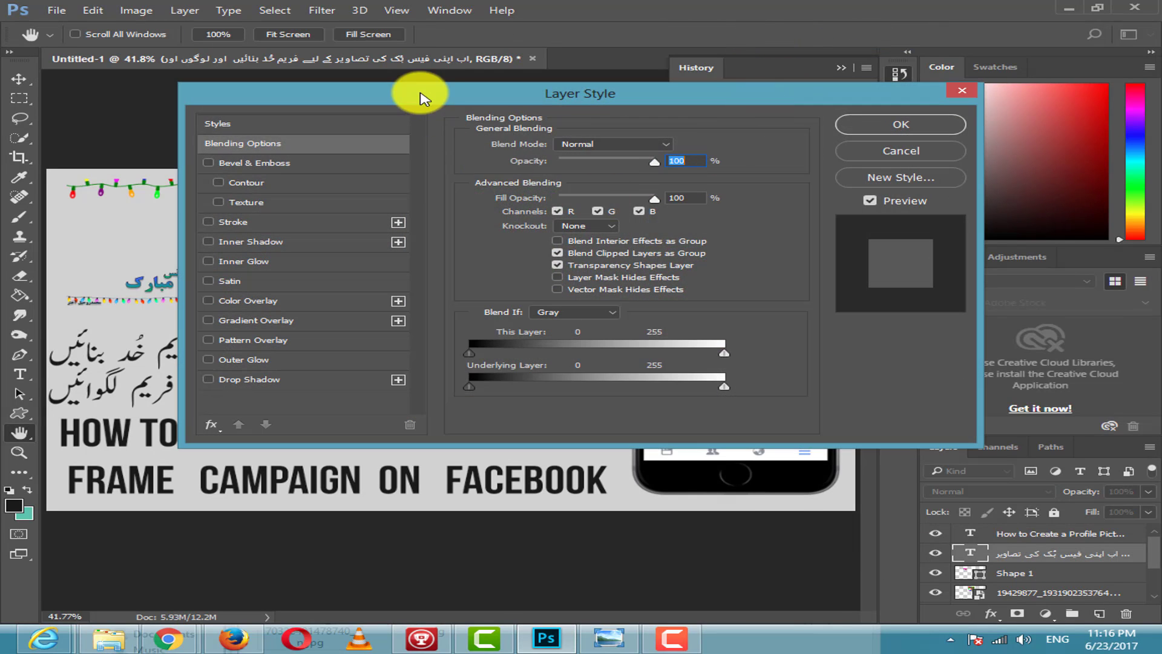
left_click_drag(415, 96, 928, 90)
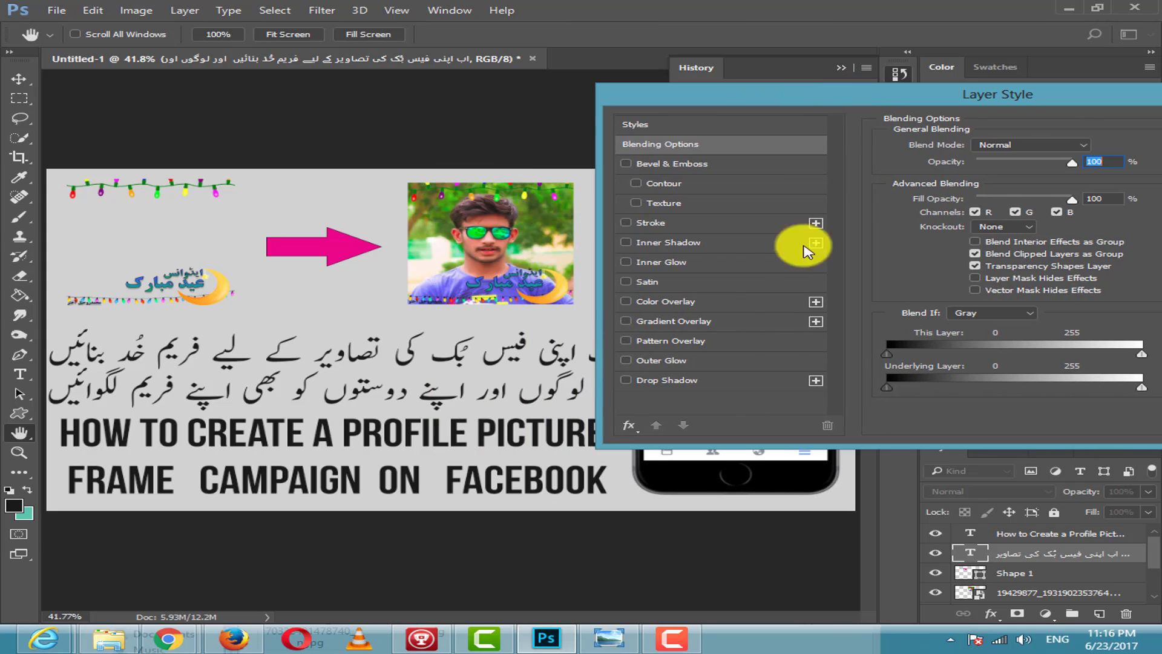
left_click(626, 321)
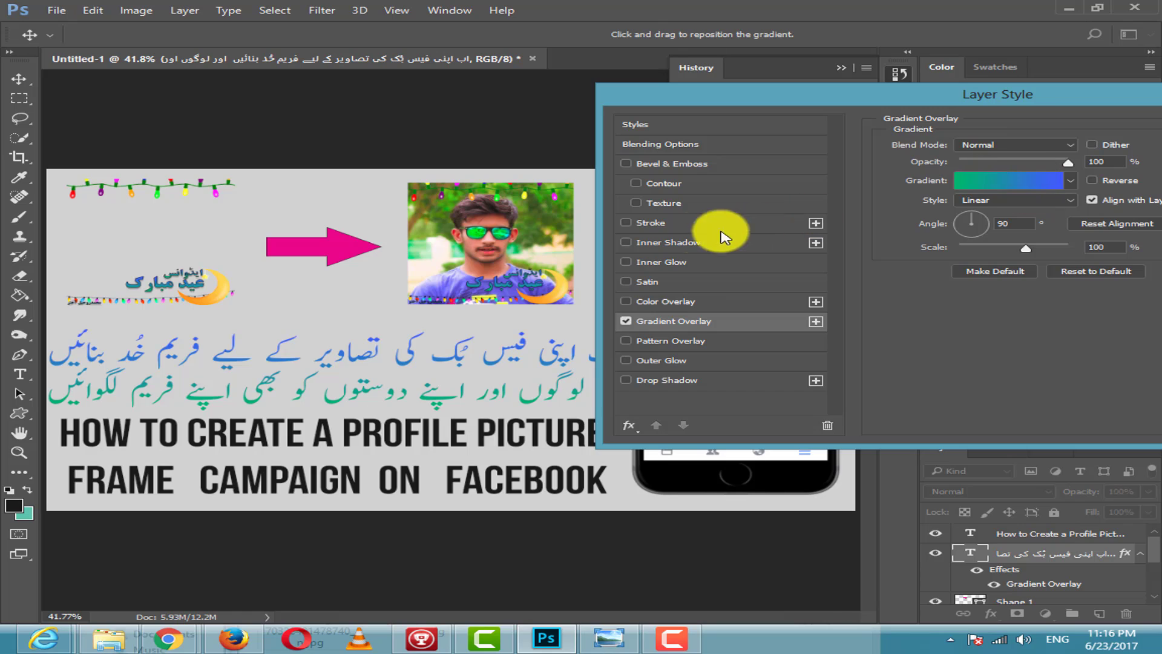
Add a 1 px black stroke to the Urdu text with its position set to Outside.
left_click(626, 223)
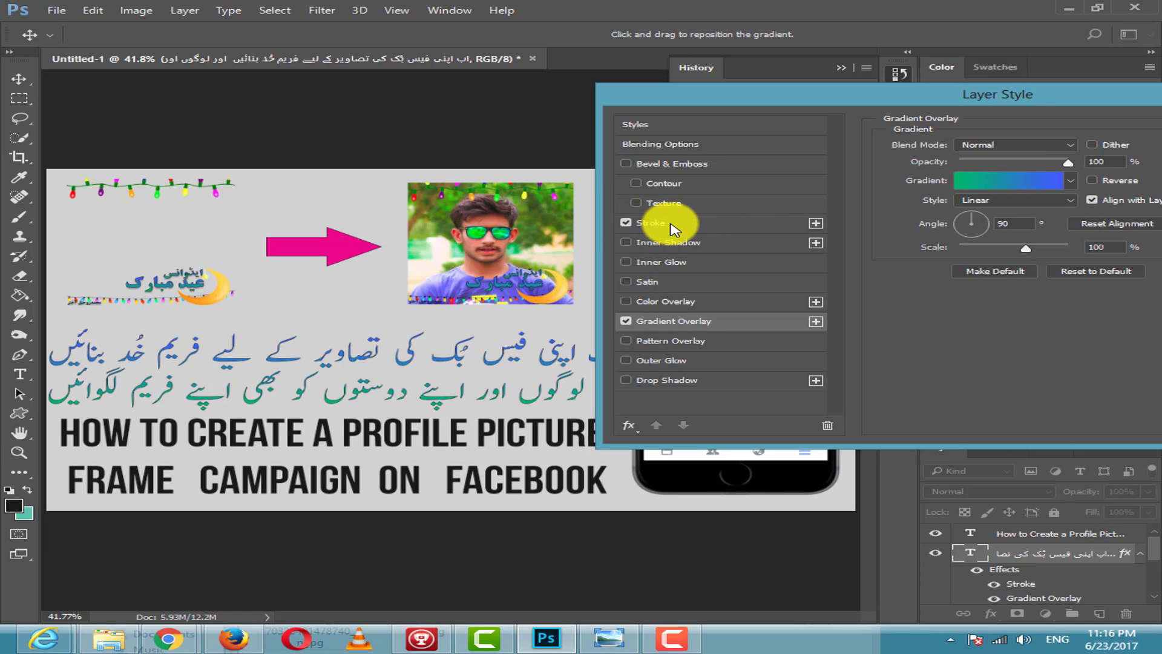
left_click(670, 223)
left_click(985, 160)
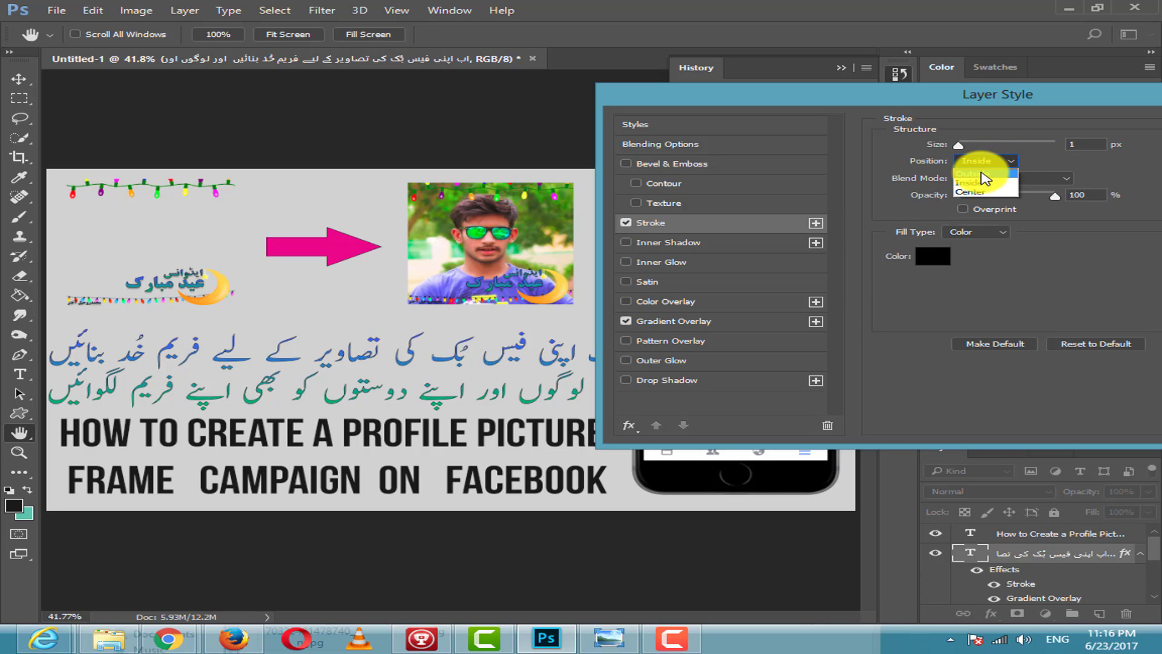
left_click(981, 173)
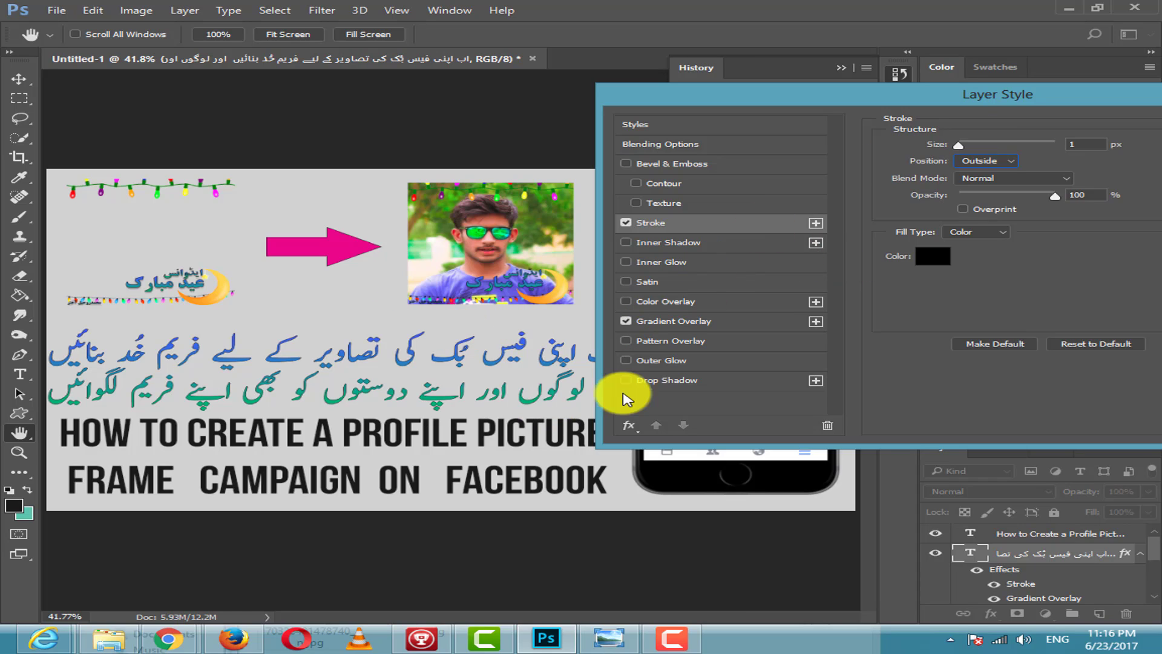
Add a black Multiply drop shadow at 20% opacity to the Urdu text, leave Outer Glow off, and apply the layer style.
left_click(627, 380)
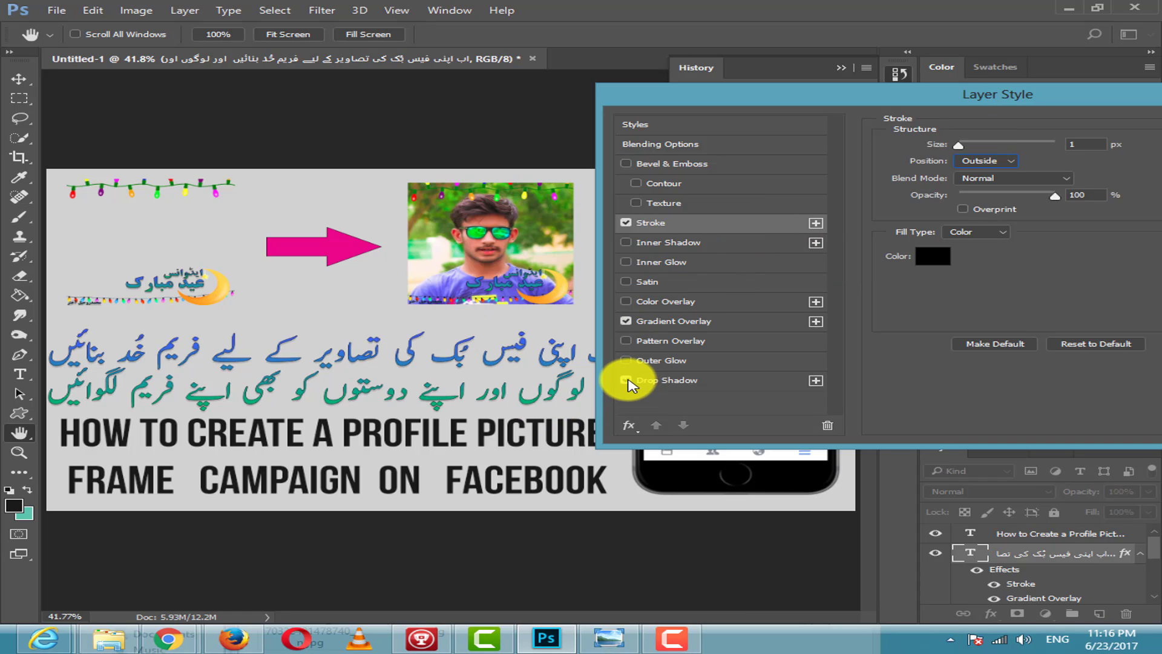
left_click(632, 380)
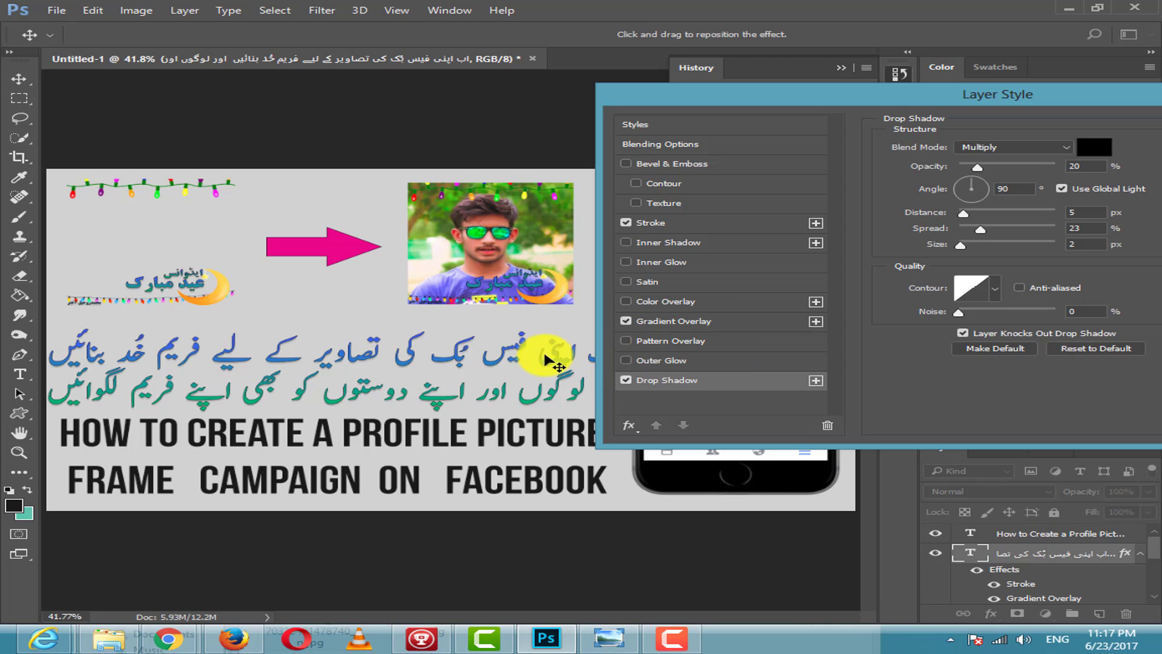
left_click(627, 361)
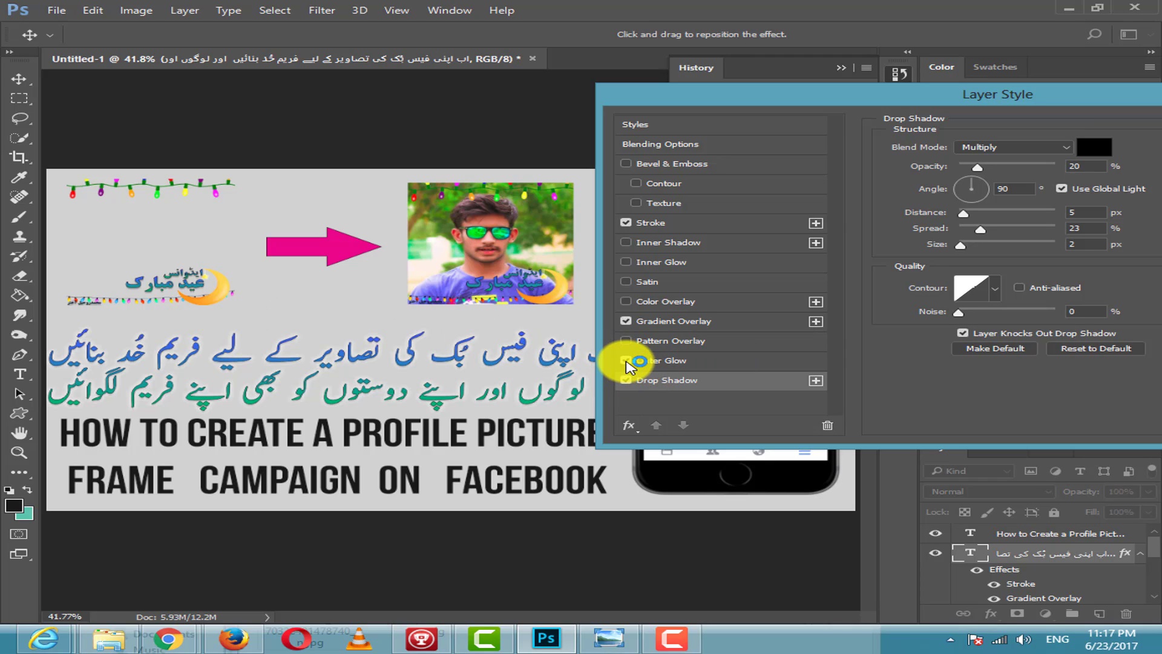
left_click(627, 360)
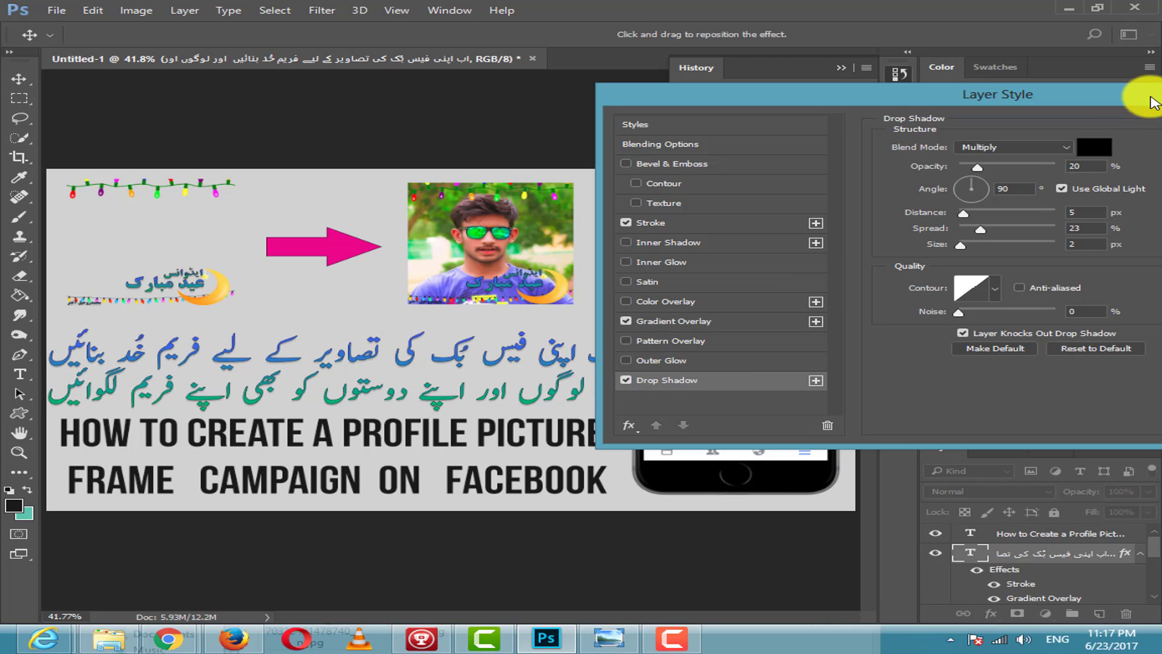
left_click_drag(1102, 100, 927, 98)
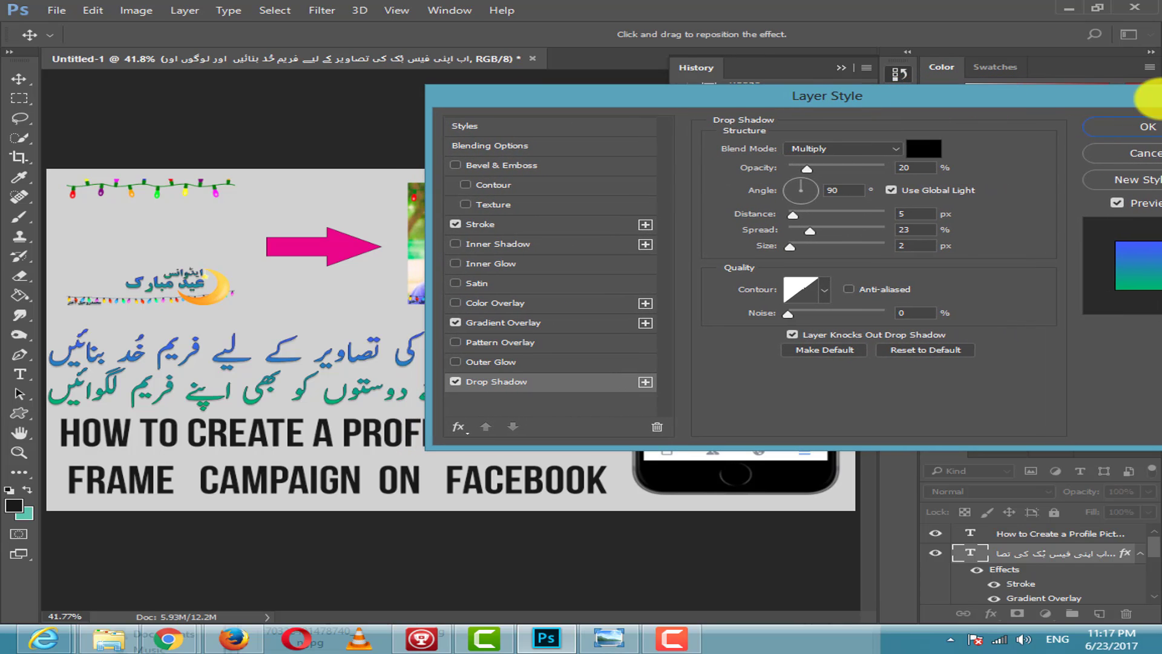
left_click(1144, 126)
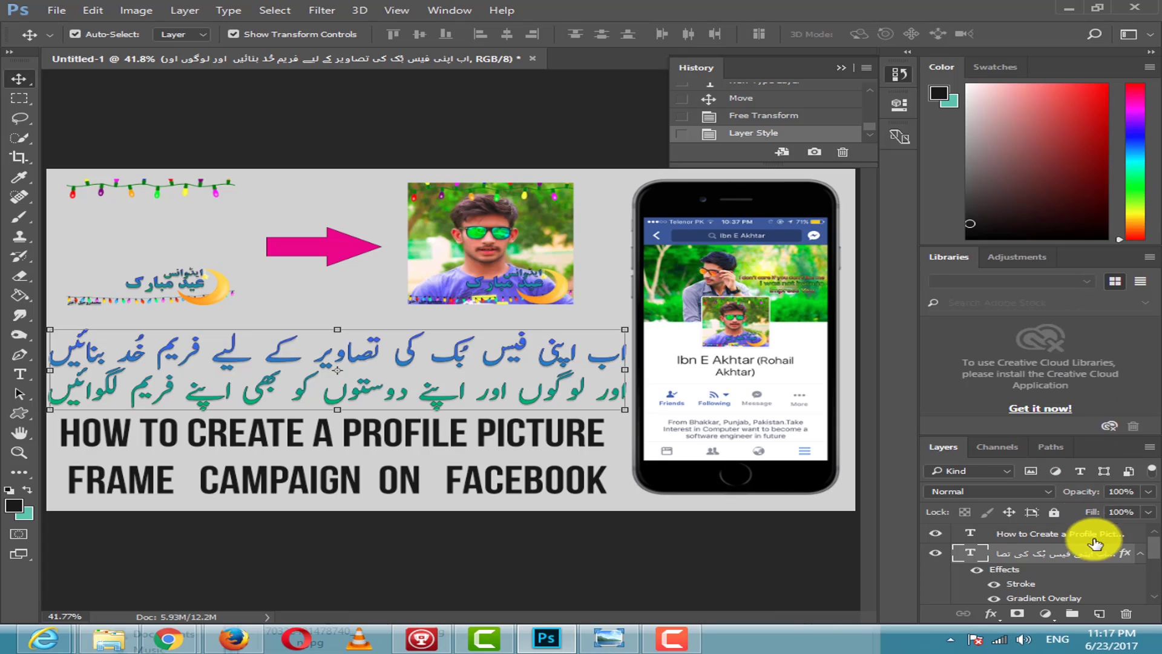
Copy the Urdu text's layer style, paste it onto the English heading layer, and deselect the layer.
left_click(1140, 552)
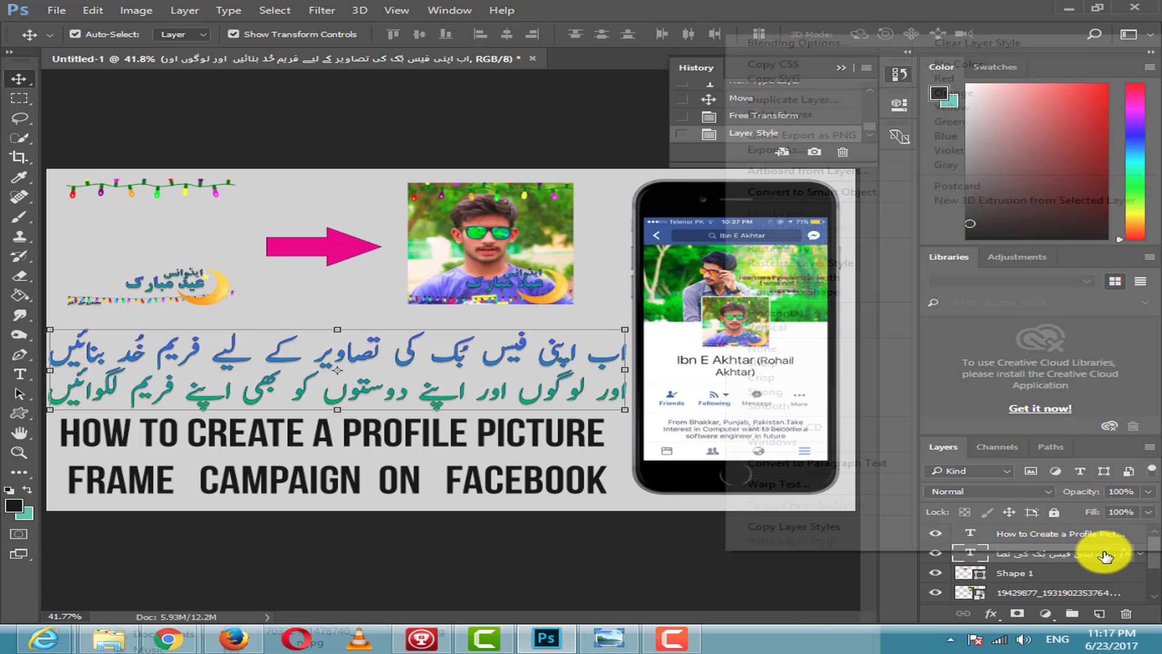
right_click(1105, 556)
left_click(881, 527)
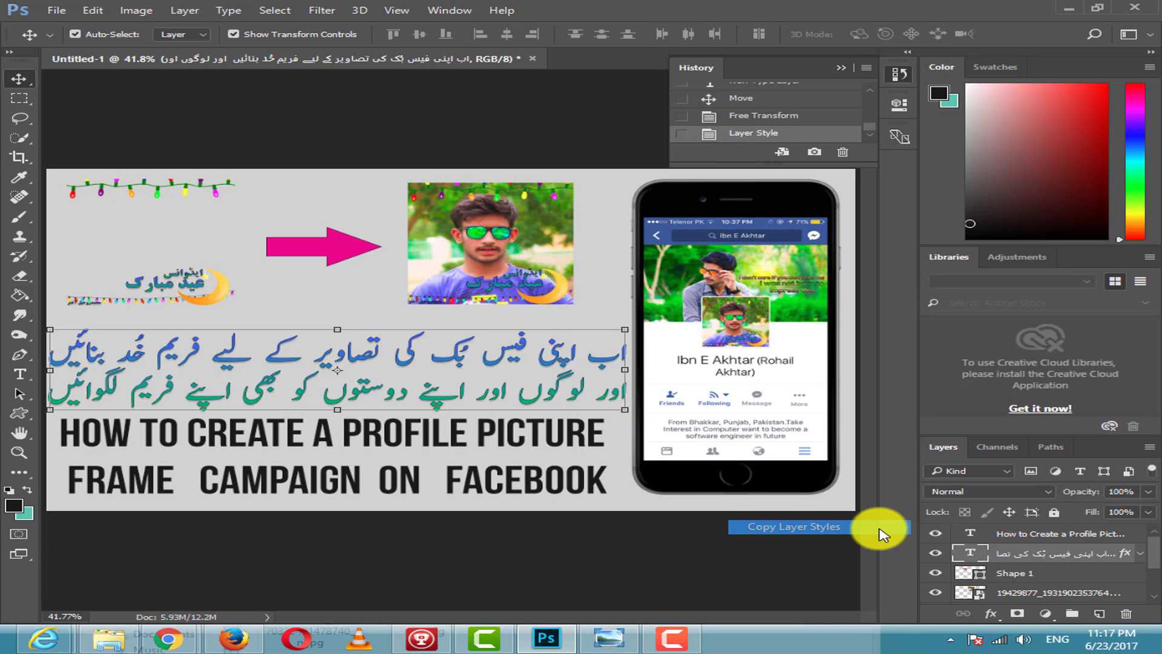
right_click(1079, 540)
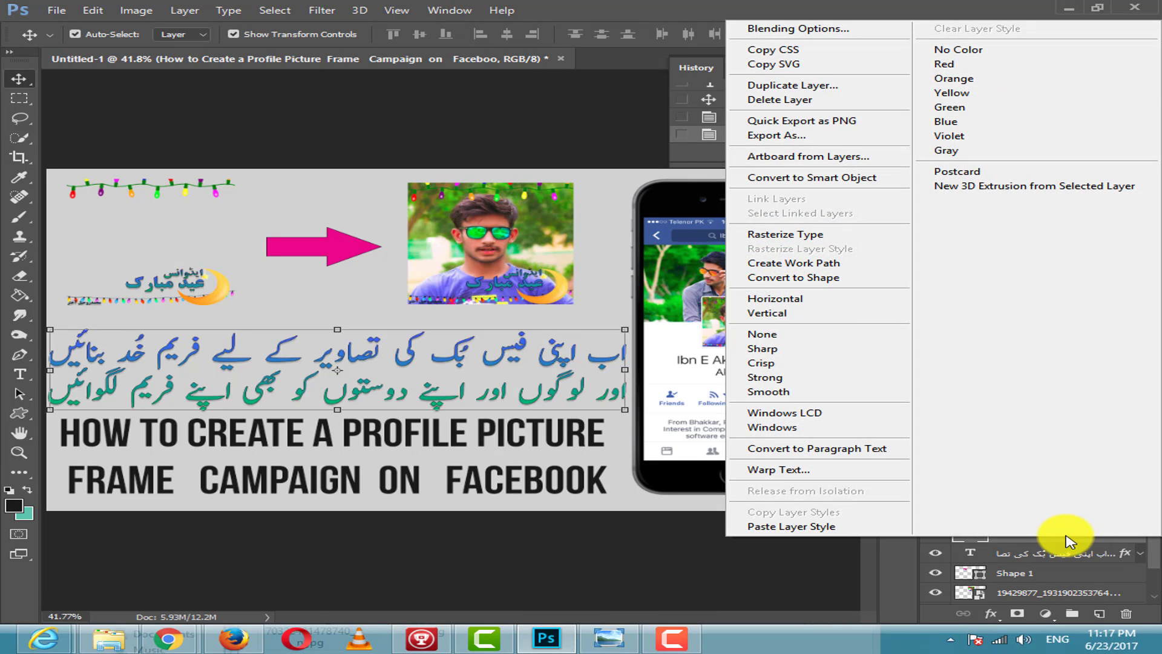
left_click(1069, 545)
right_click(1071, 544)
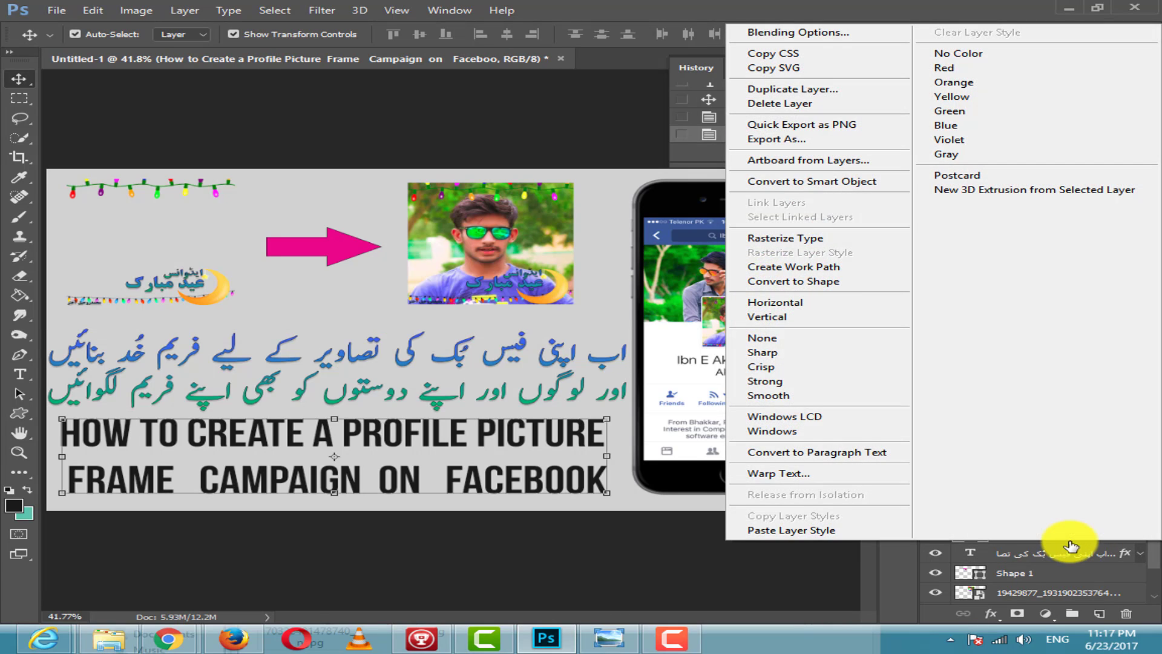
left_click(882, 535)
left_click(739, 544)
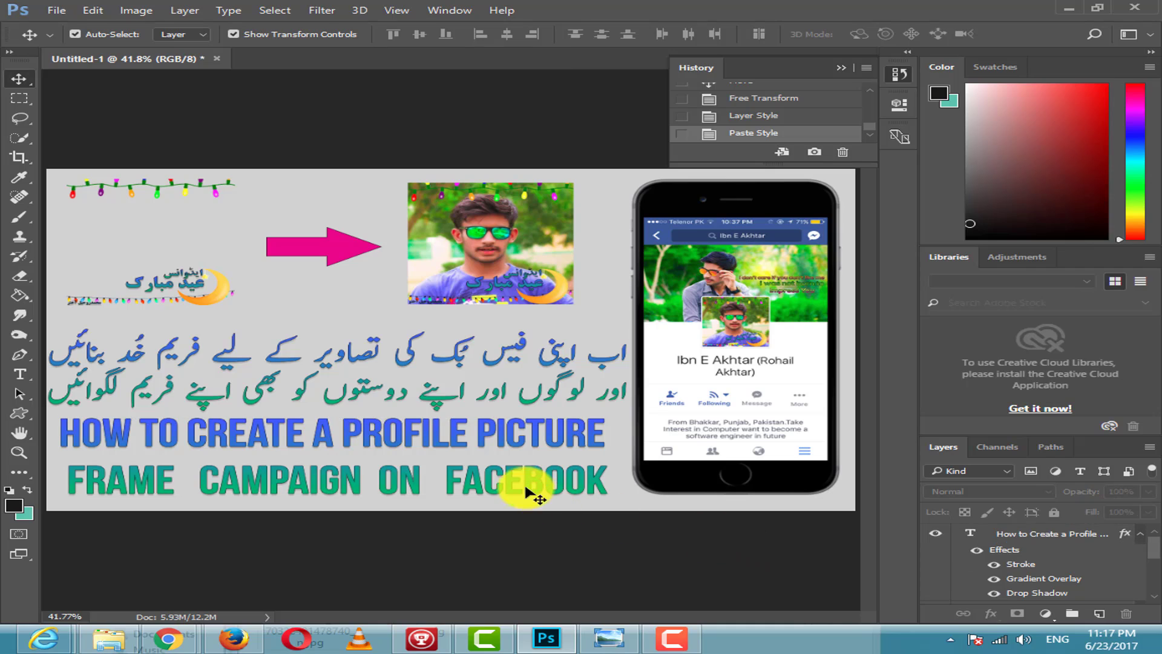
Move the English heading slightly lower and to the right beneath the Urdu text, and deselect it.
left_click(525, 484)
left_click_drag(517, 491, 530, 491)
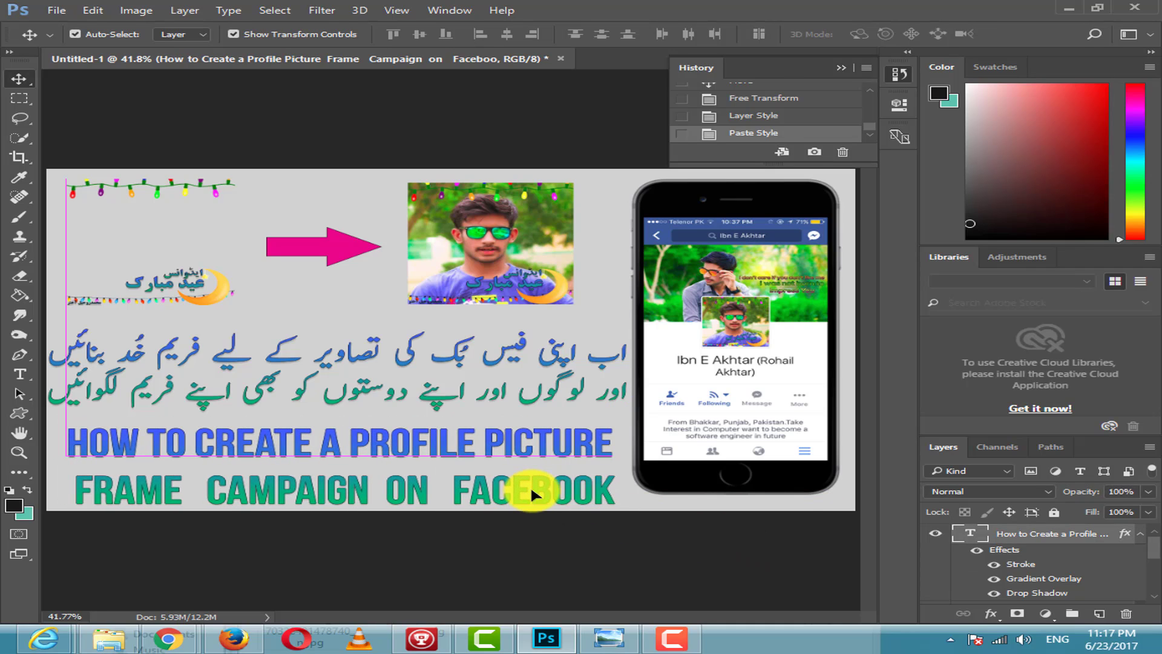
left_click(735, 536)
Change the English heading's gradient overlay to the Orange, Yellow, Orange preset in its layer style.
right_click(1036, 542)
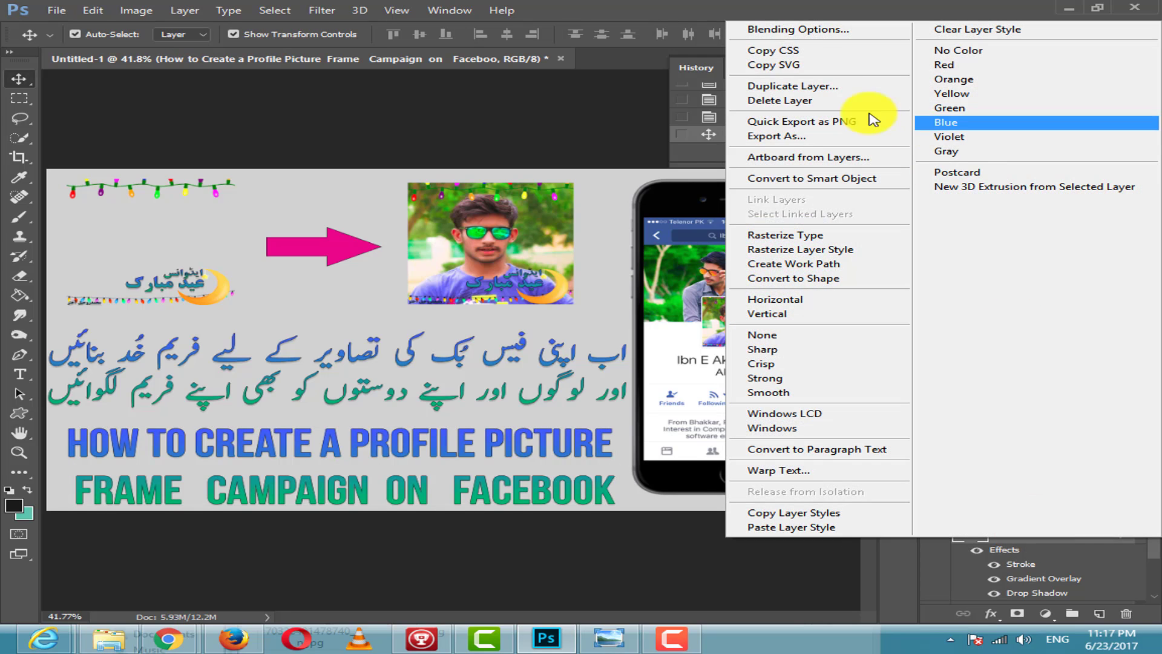
left_click(802, 30)
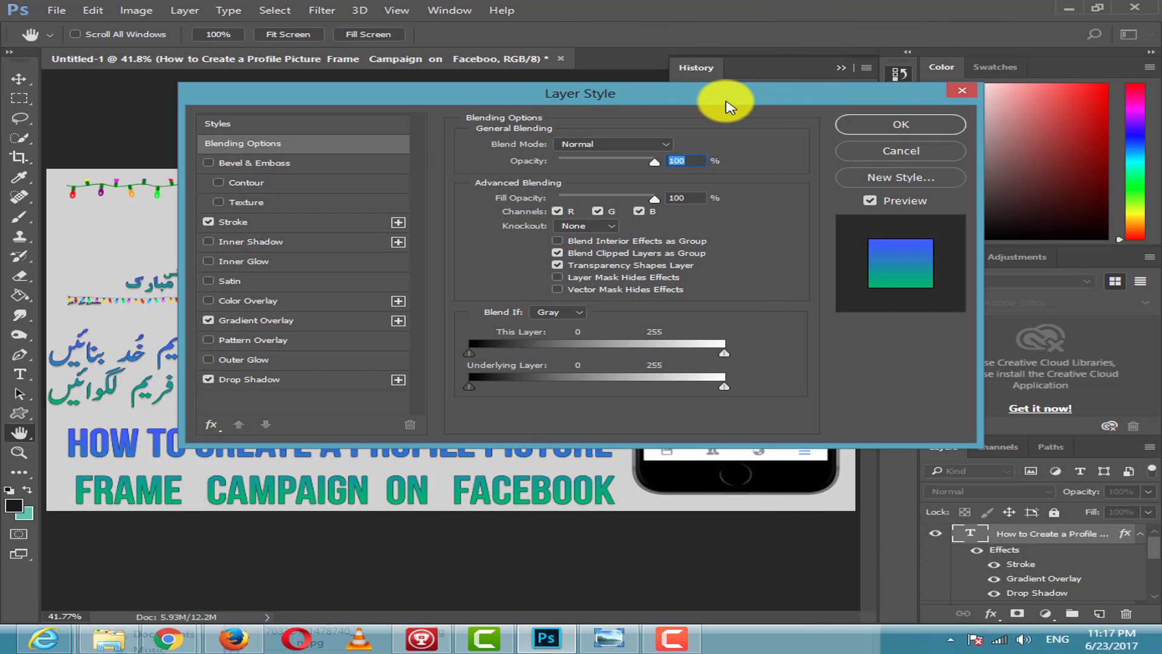
left_click_drag(728, 104, 976, 80)
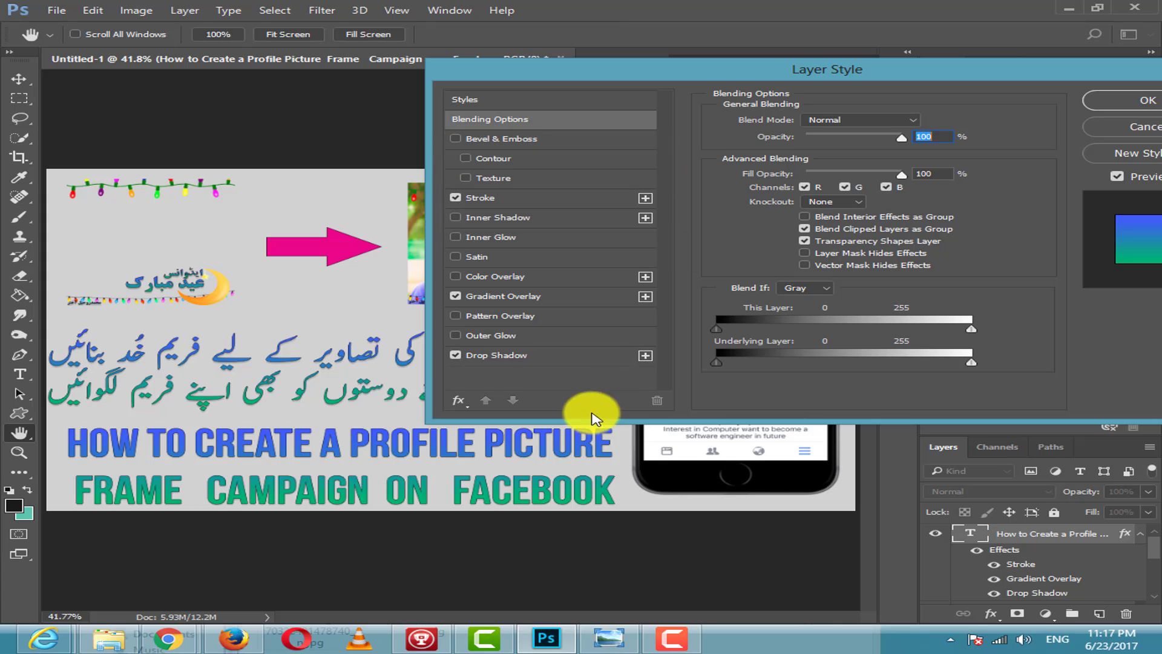
left_click(484, 303)
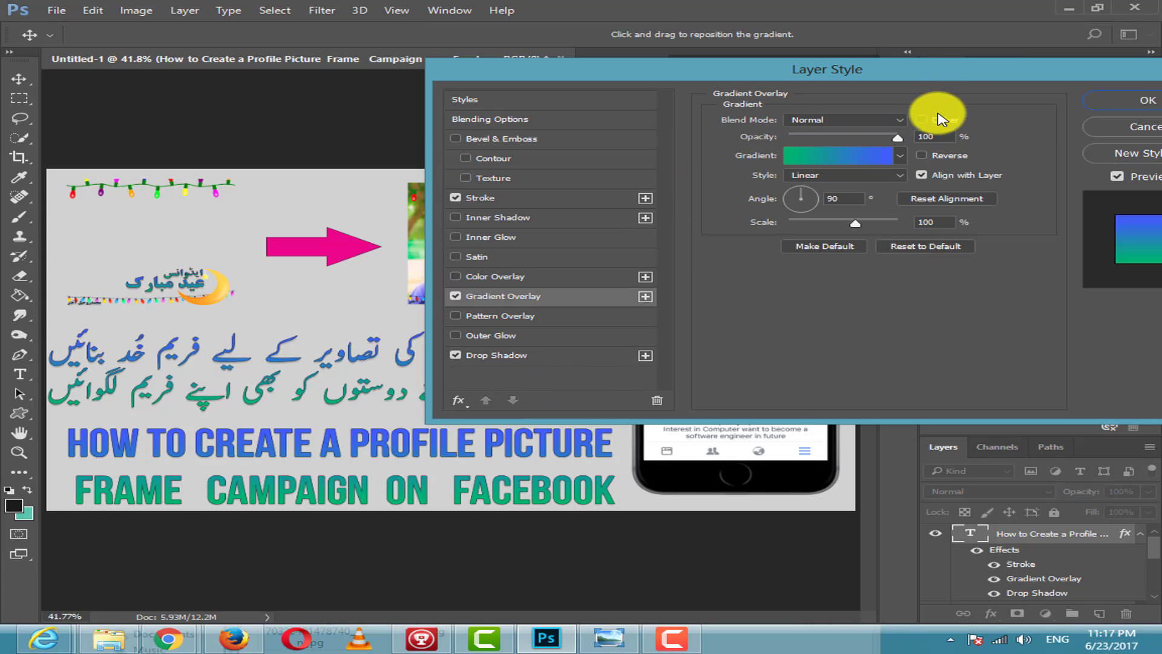
left_click(845, 151)
left_click(696, 173)
left_click(734, 172)
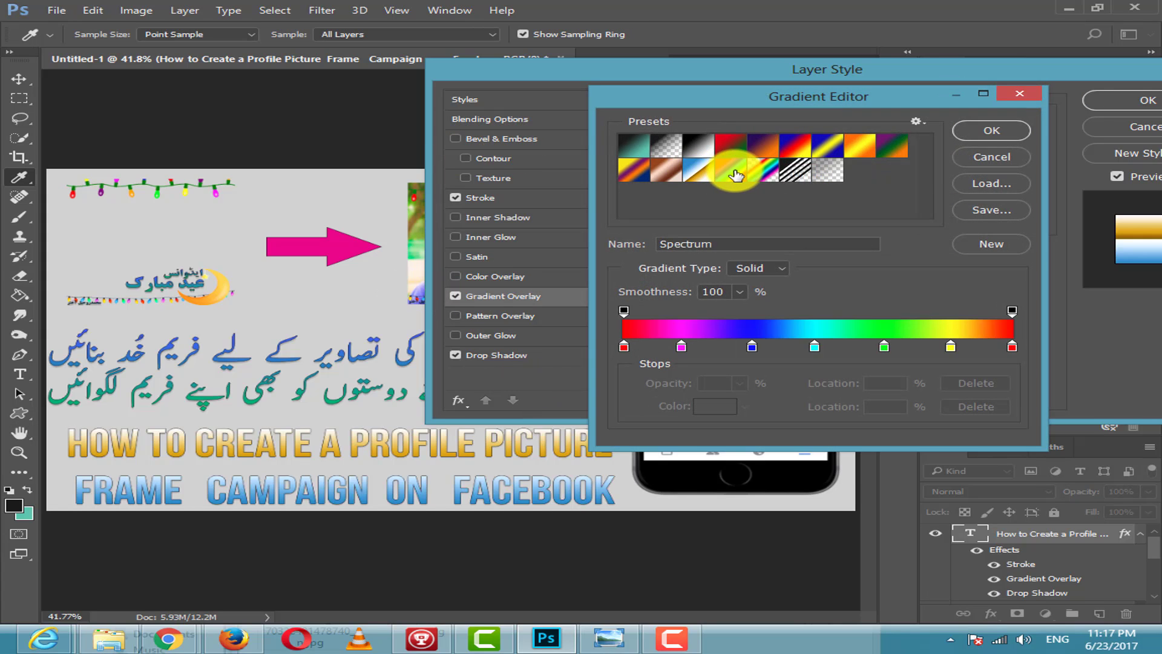
left_click(634, 176)
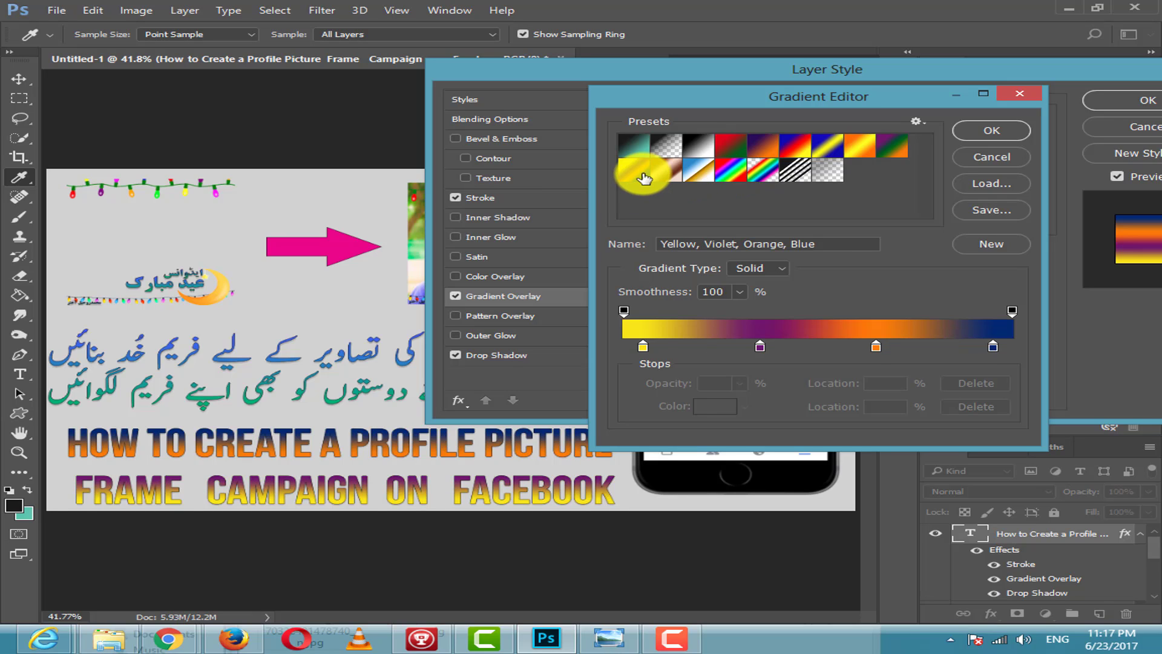
left_click(858, 147)
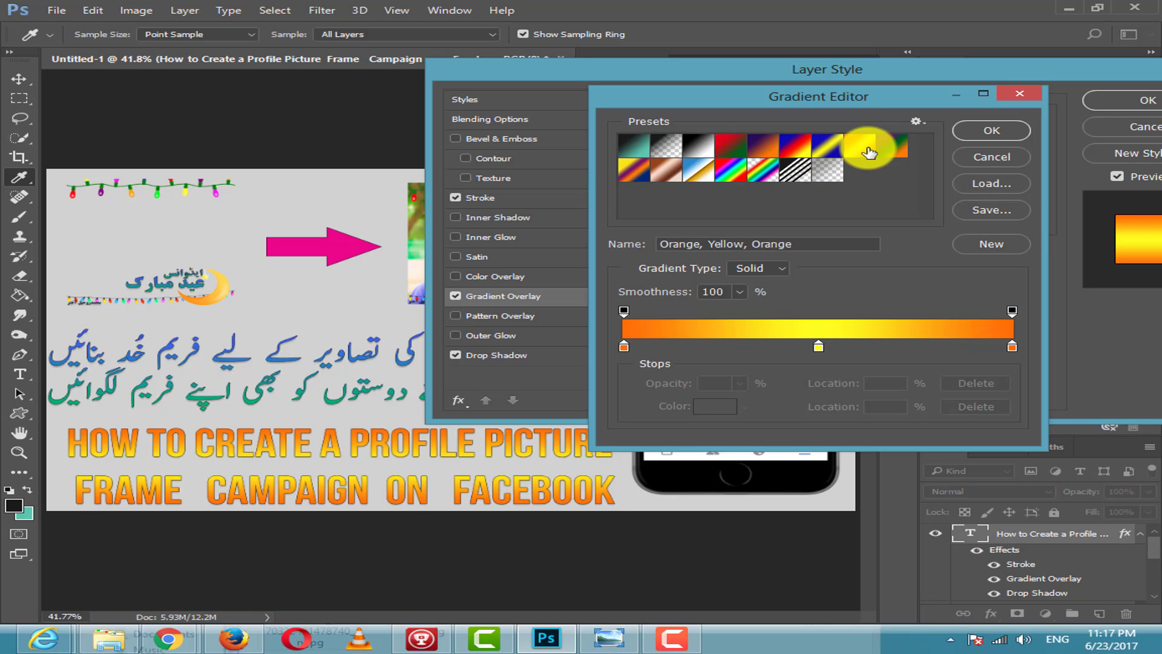
left_click(991, 132)
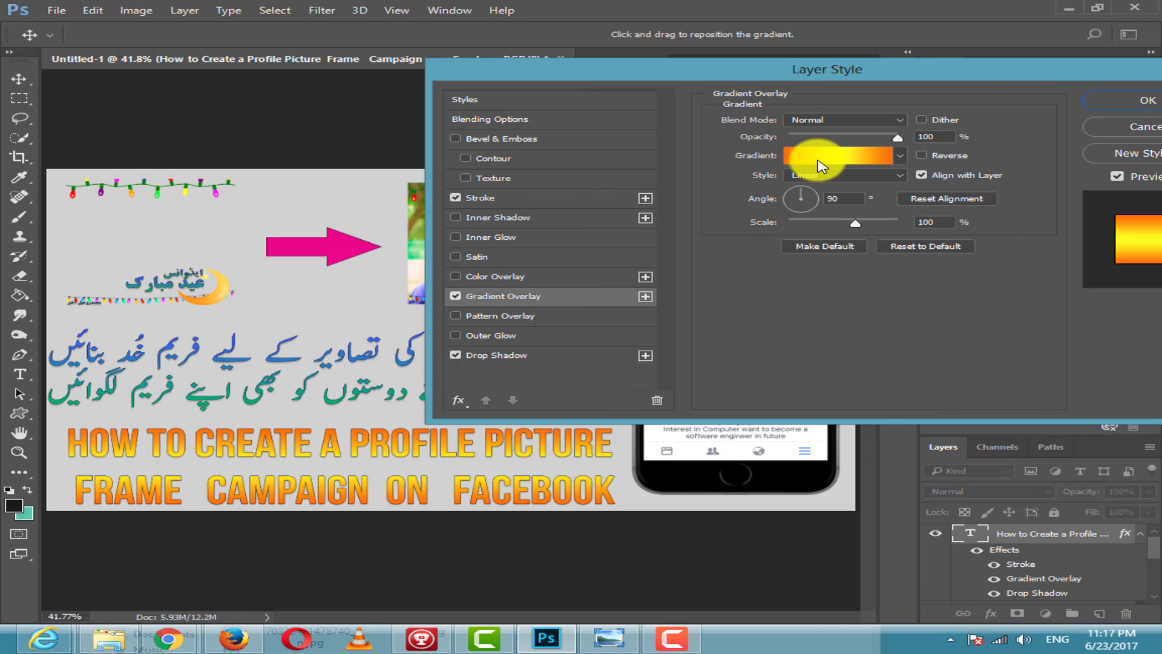
Set the heading's gradient overlay opacity to 86%, apply the style, deselect the layer and collapse its effects list.
mouse_move(884, 137)
left_mouse_down()
mouse_move(848, 124)
mouse_move(887, 141)
left_mouse_up()
left_click(1126, 100)
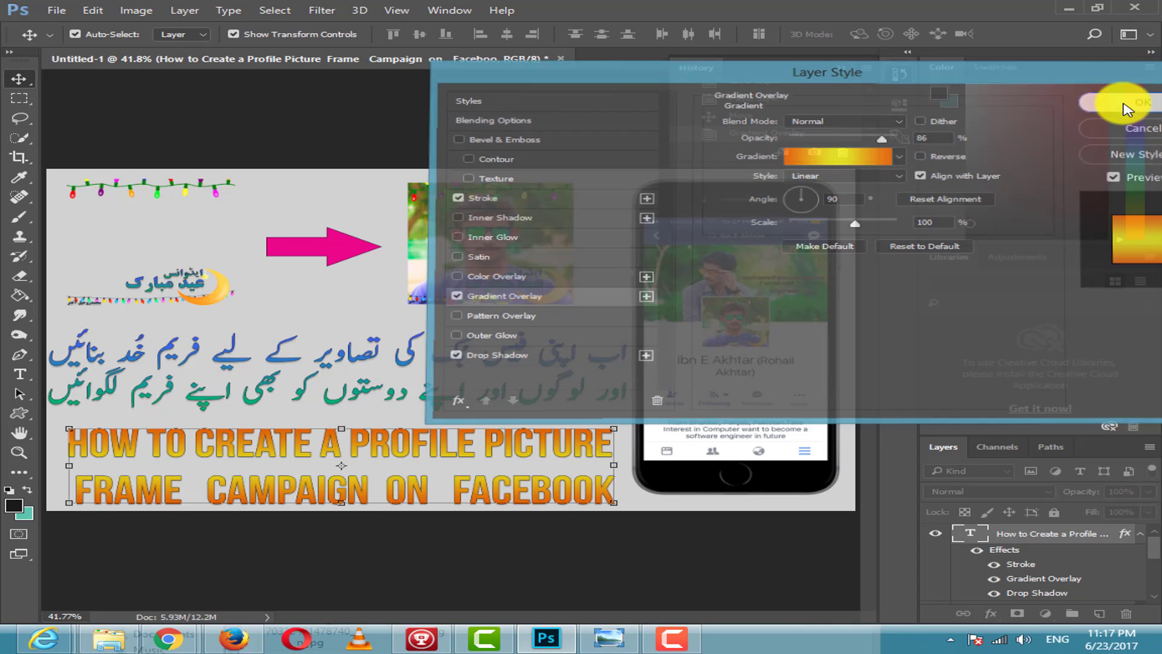
left_click(545, 528)
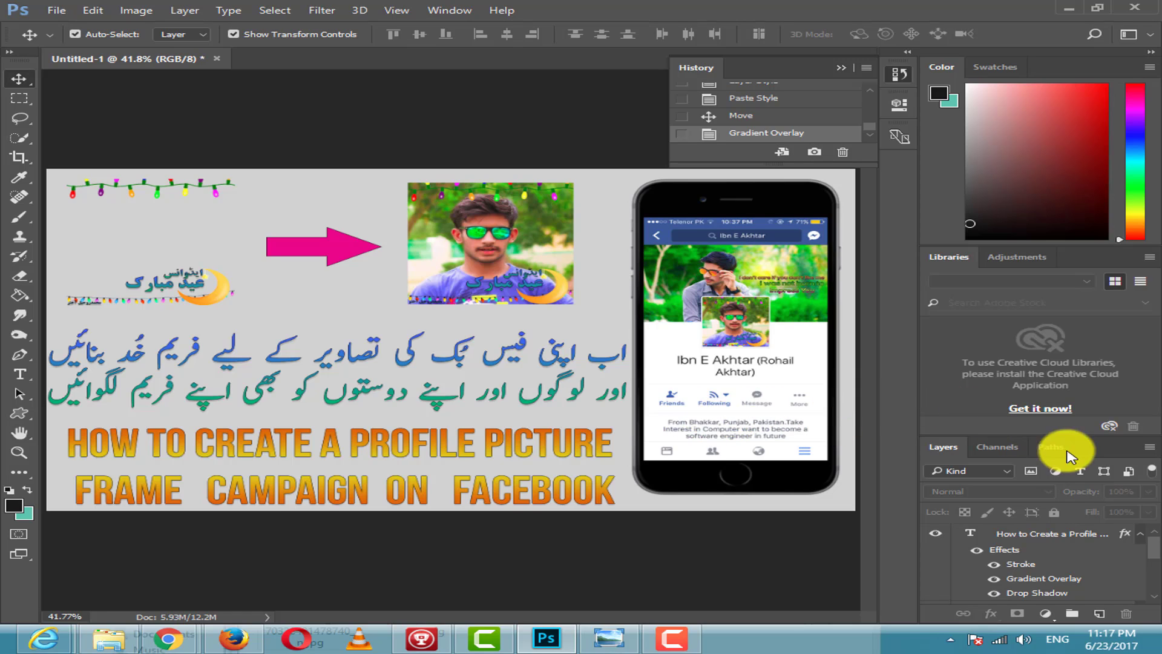
left_click(1141, 533)
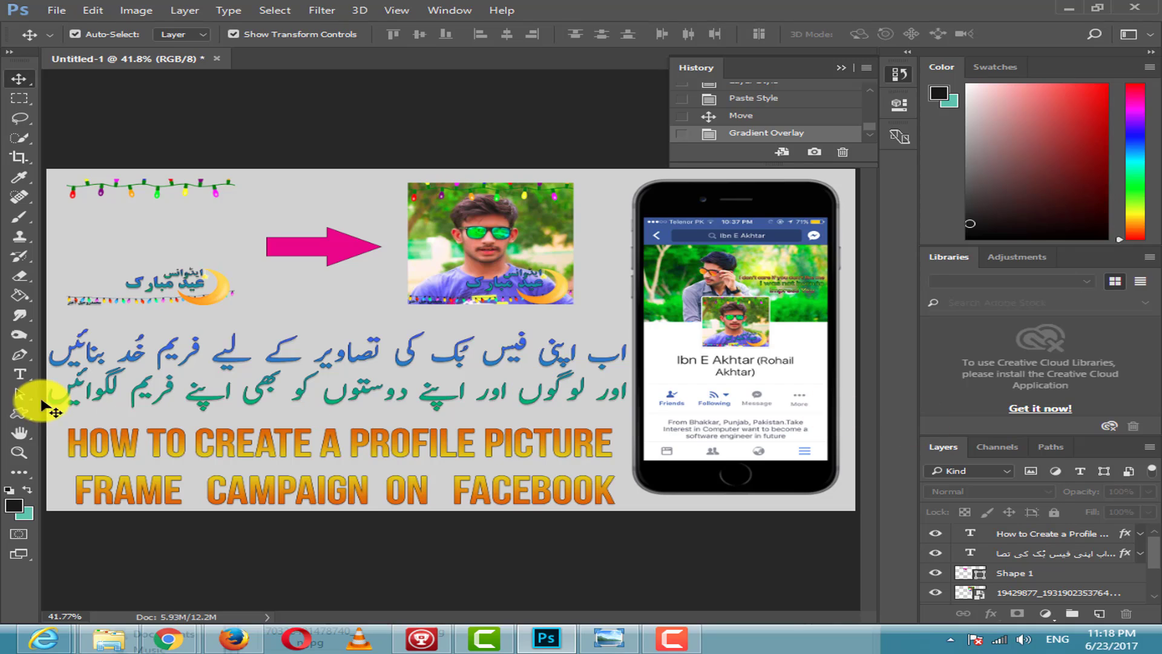
Sample white from the phone screen and cover the bio text with a white rectangle about 405 × 89 px.
key("i")
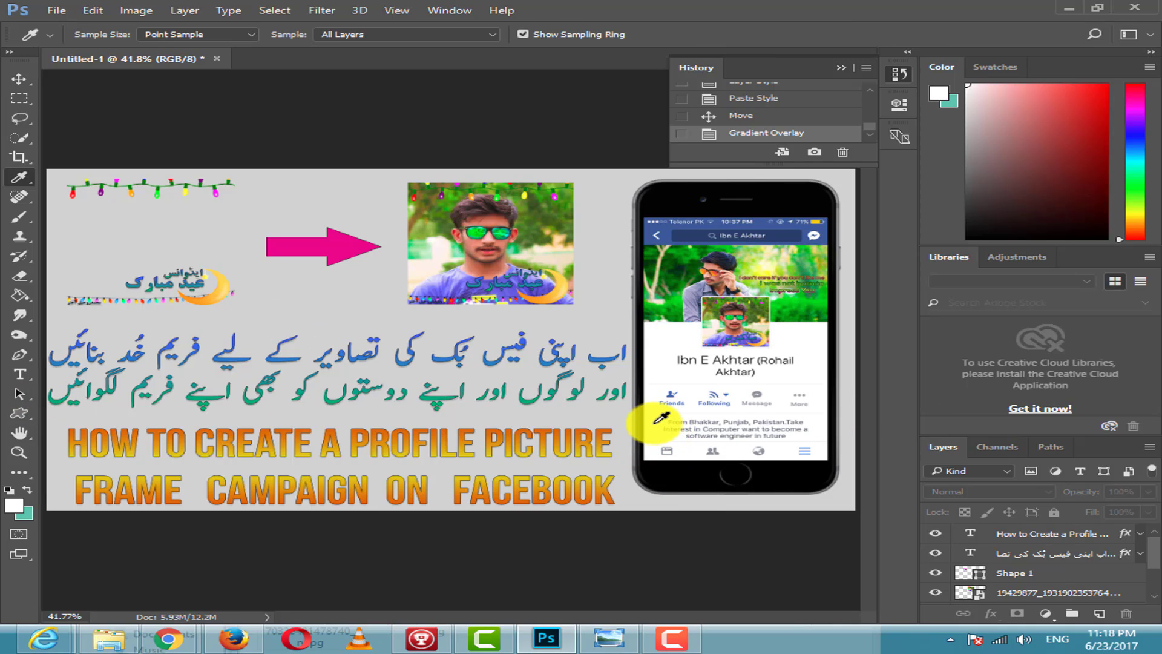
left_click(19, 413)
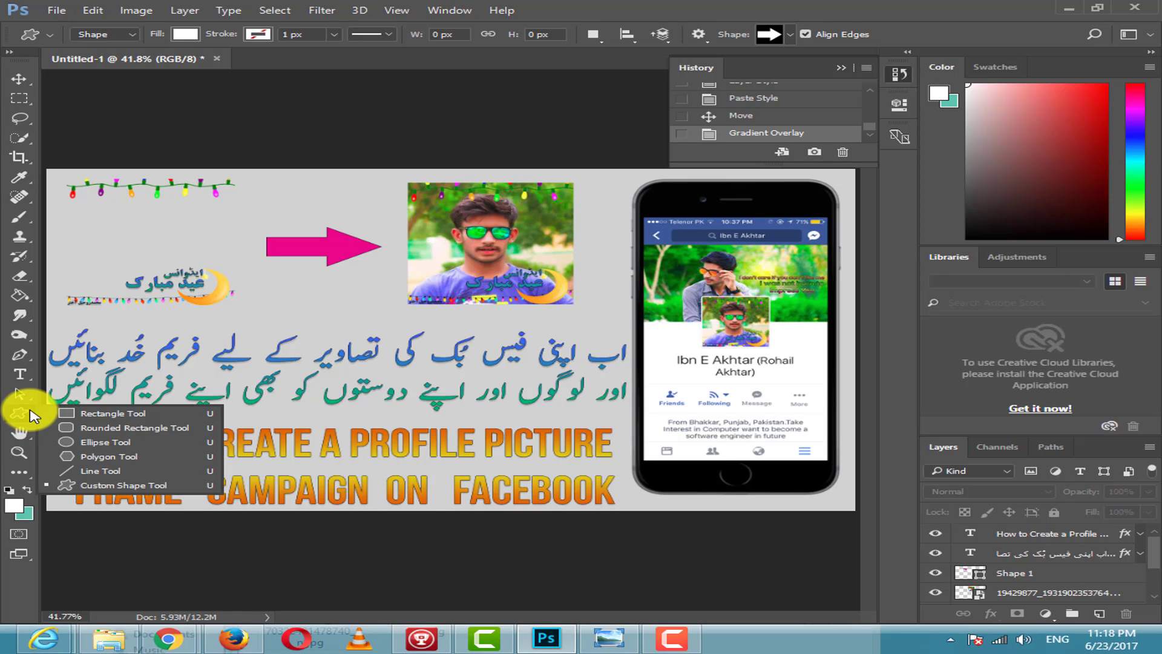
left_click(96, 418)
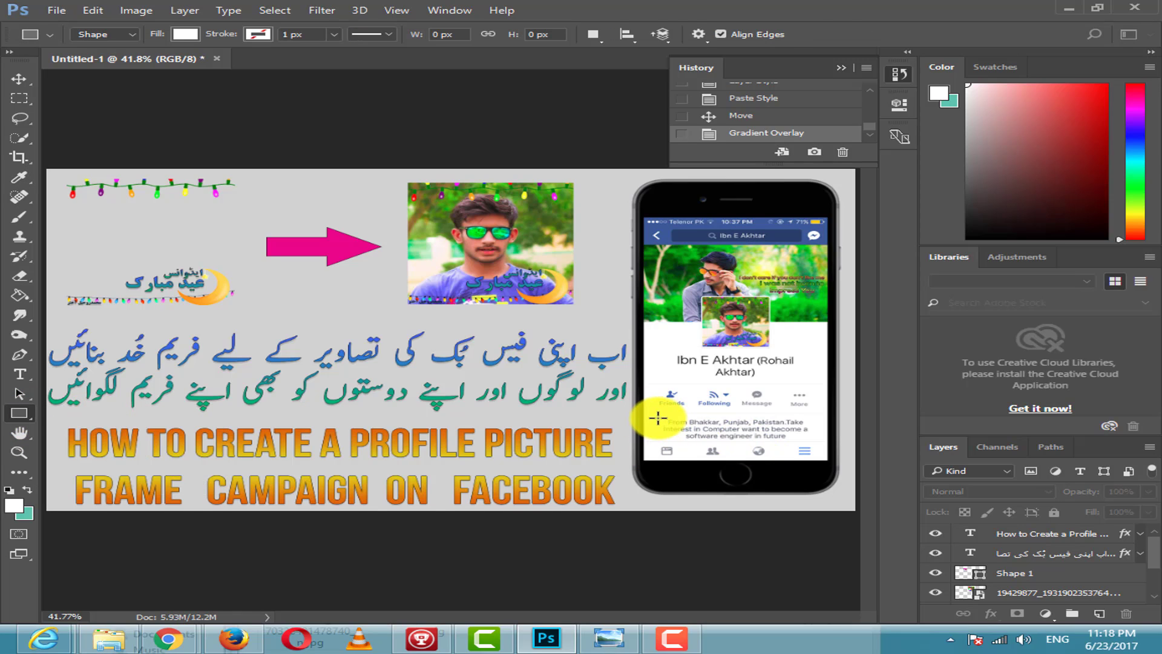
left_click_drag(654, 412, 824, 440)
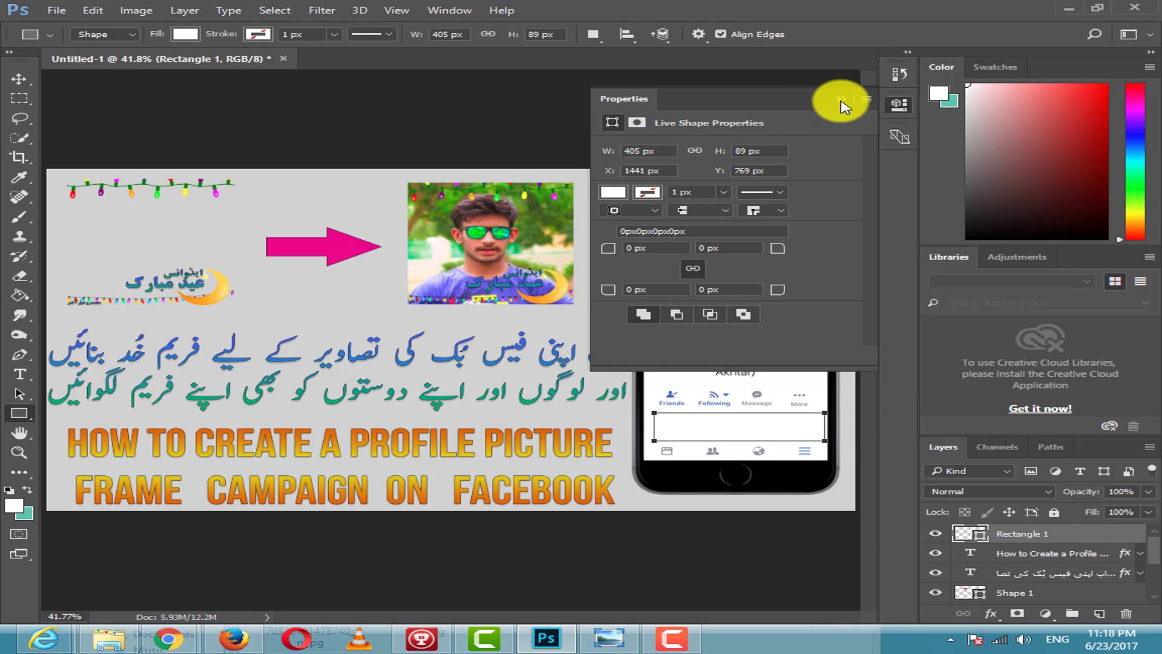
left_click(842, 98)
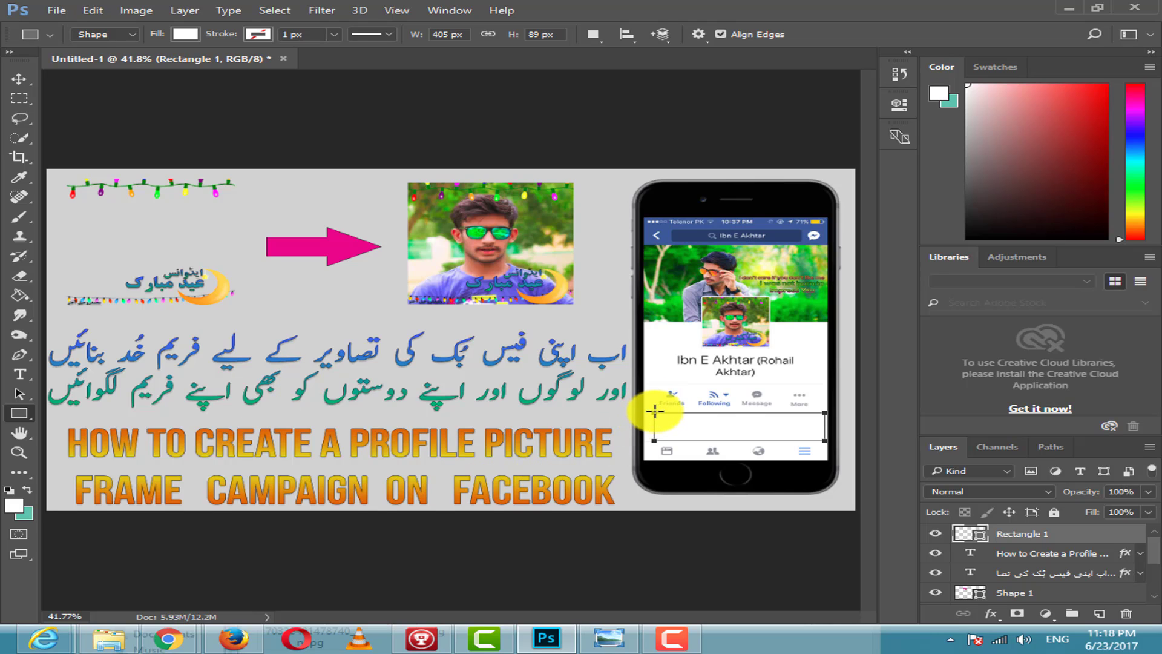
left_click_drag(654, 412, 655, 415)
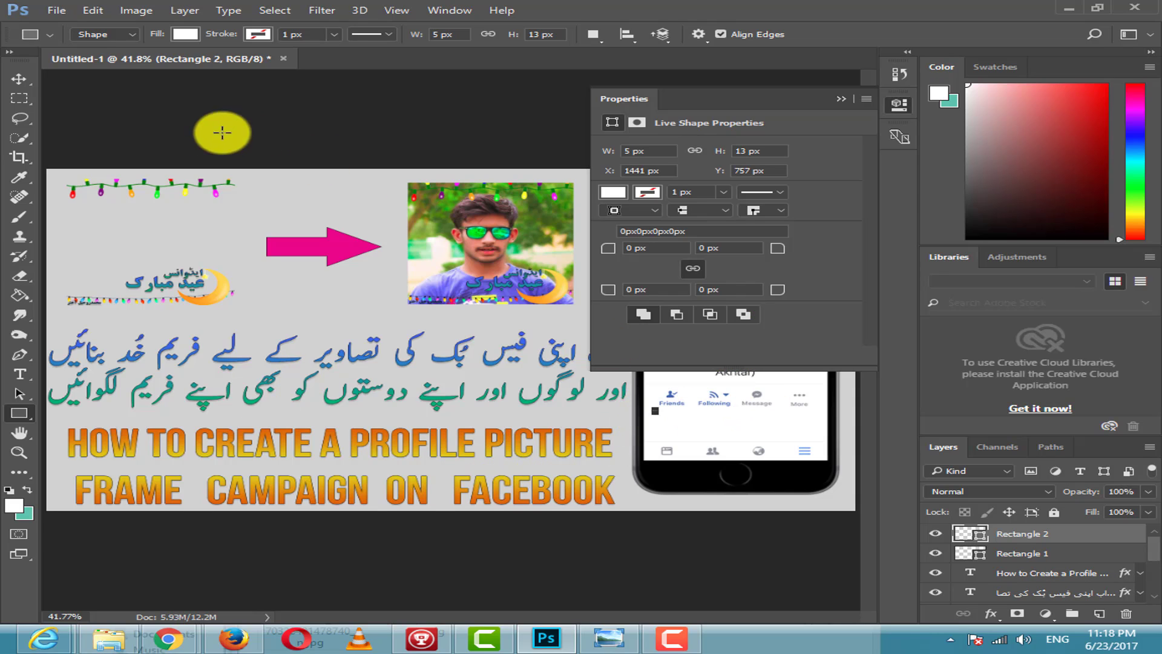
left_click(660, 437)
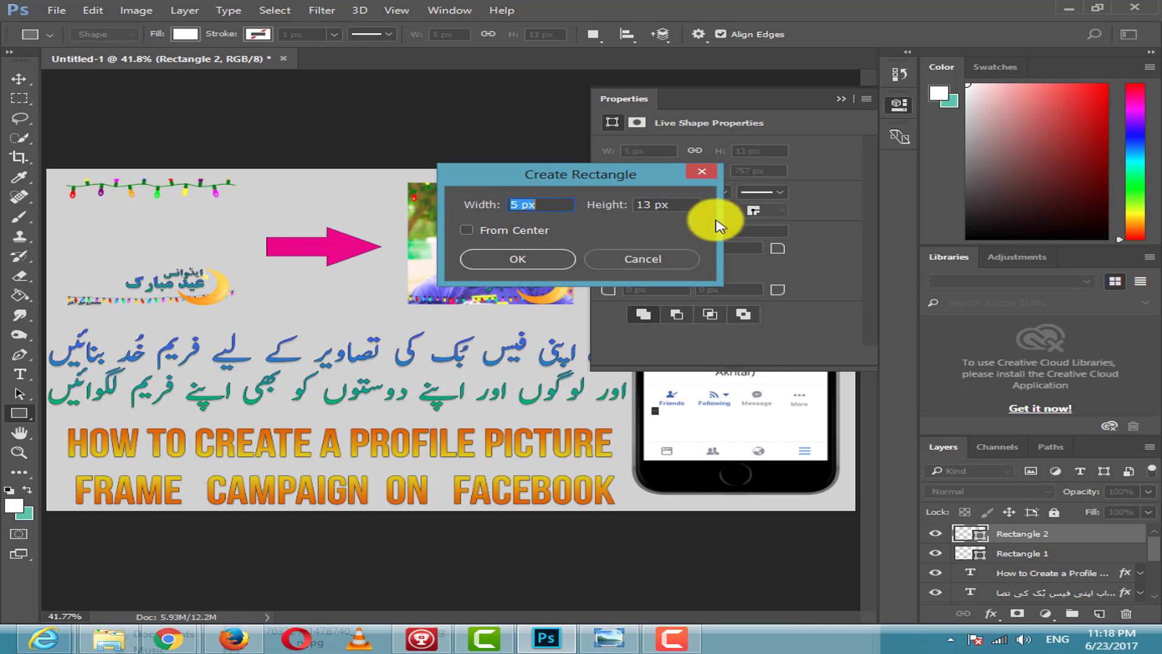
left_click(670, 265)
left_click(841, 98)
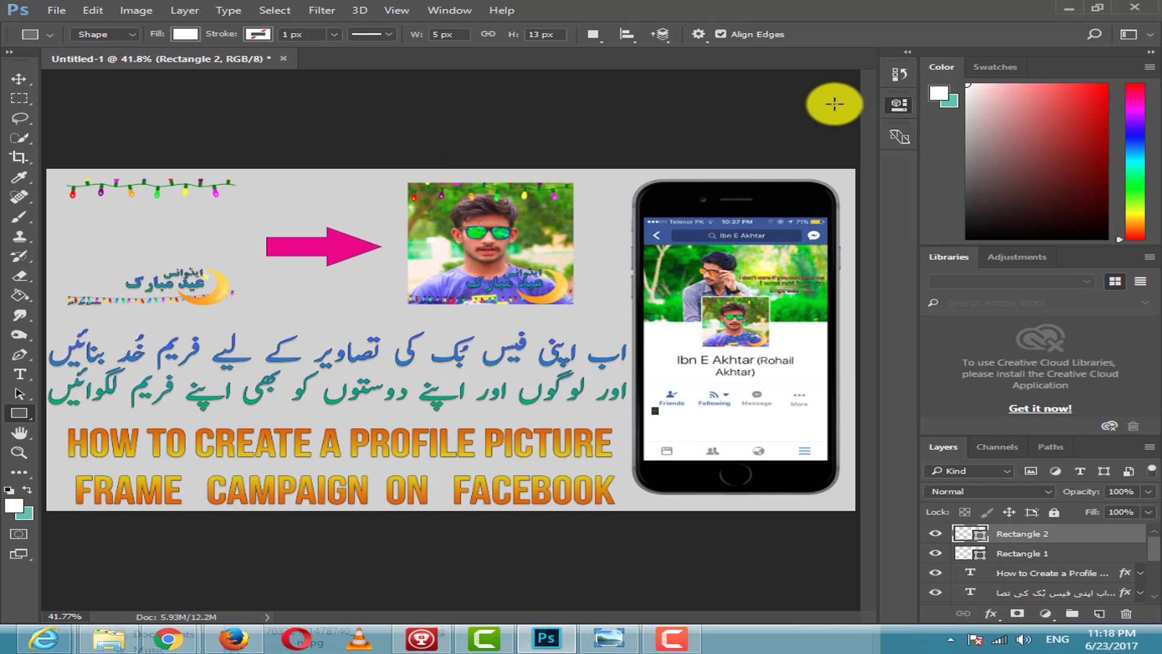
left_click(18, 79)
key("Delete")
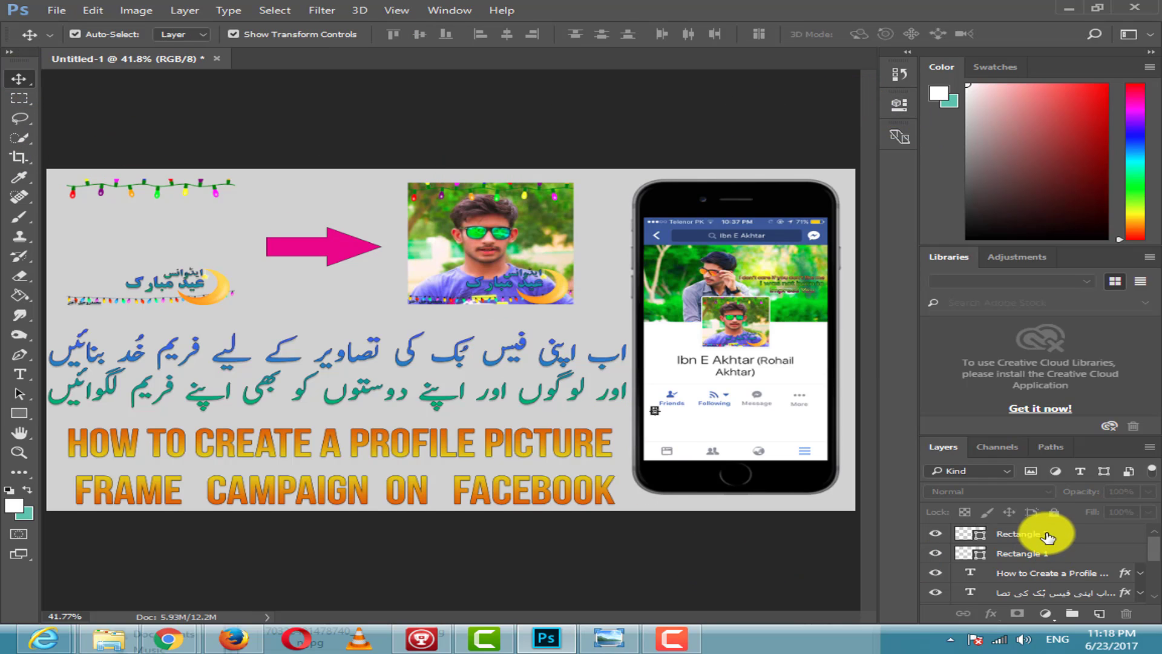
left_click(1042, 534)
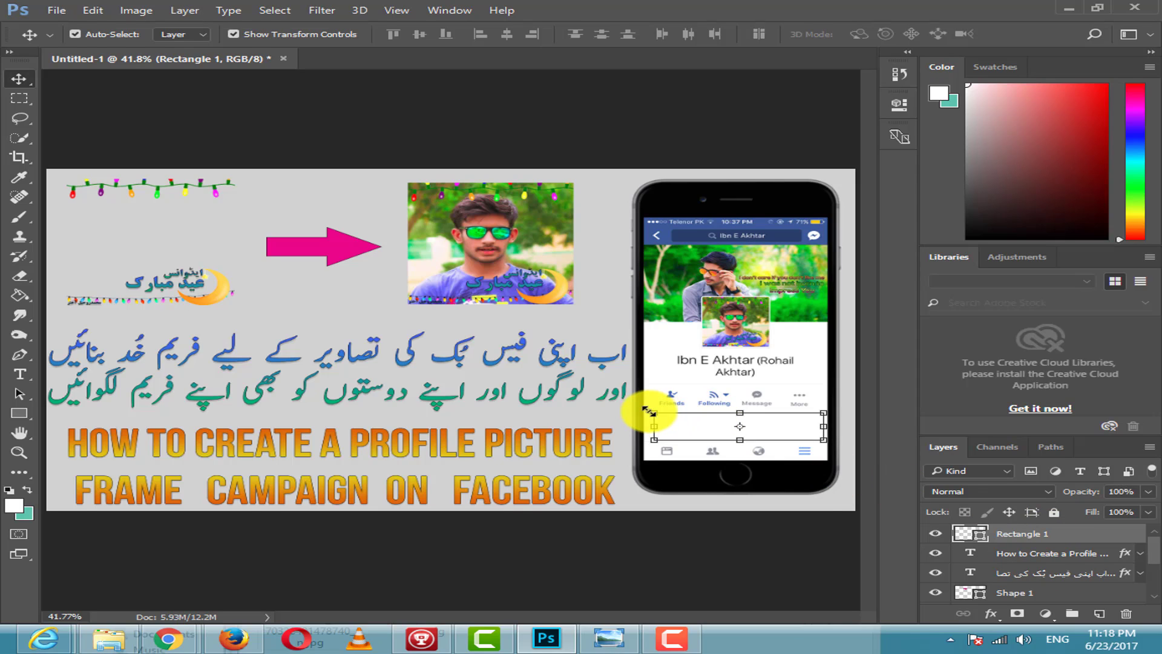
Stretch the white rectangle to 107.16% width and 106.74% height across the phone screen, apply it and lock the layer.
left_click_drag(649, 412, 643, 411)
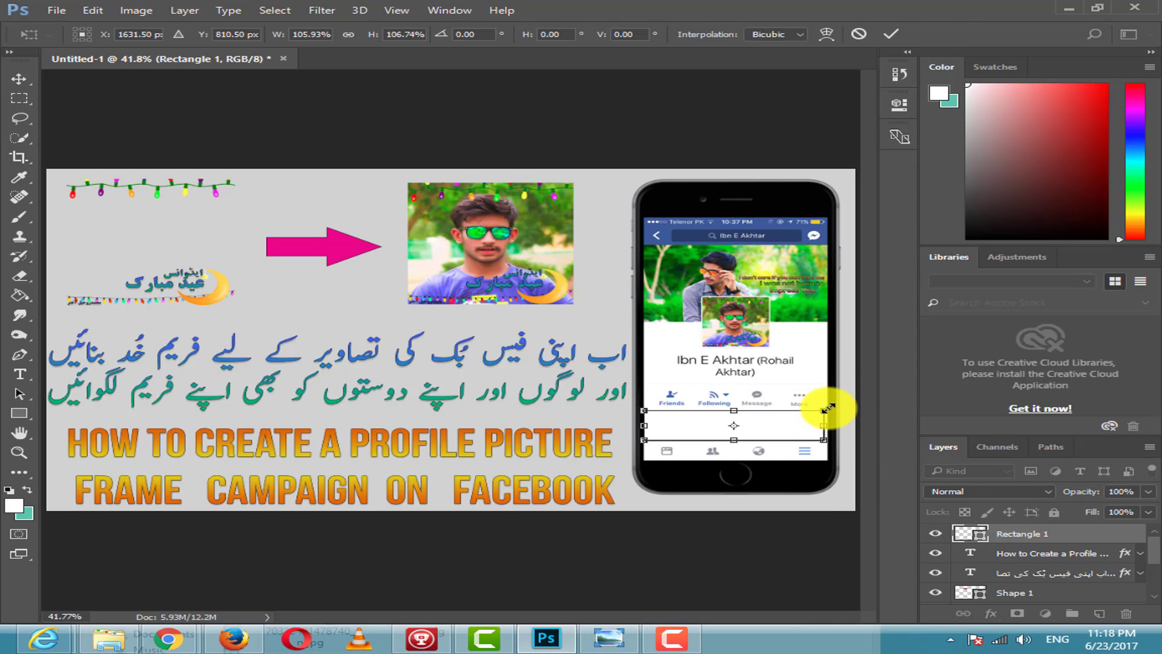
left_click_drag(827, 409, 826, 409)
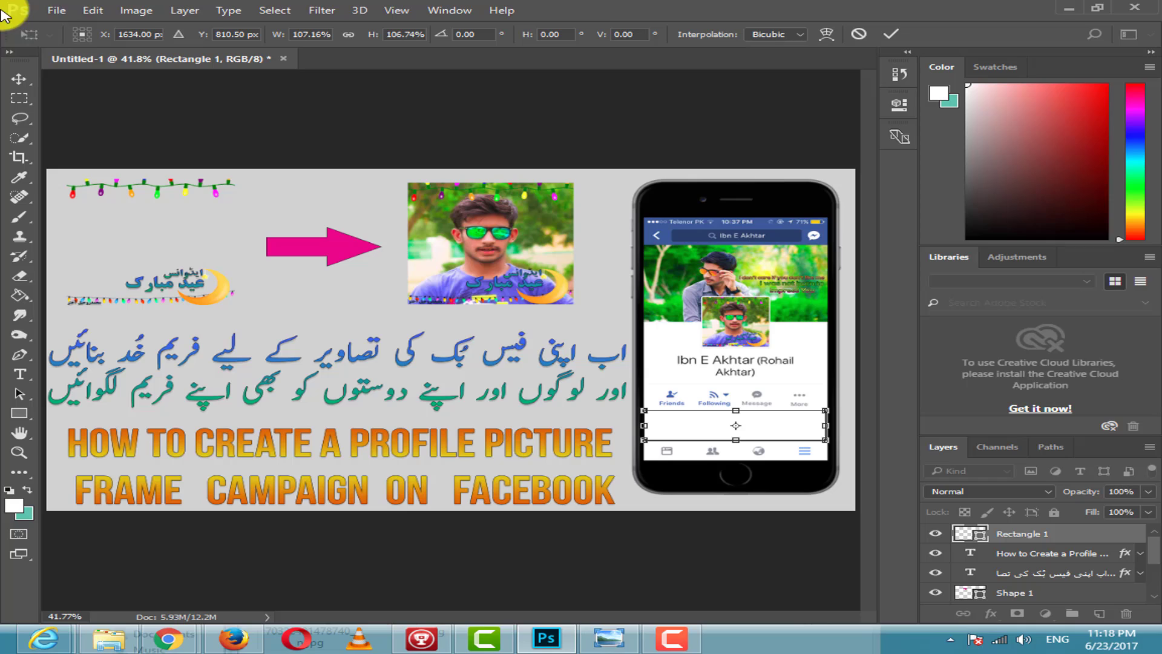
left_click(21, 81)
left_click(521, 245)
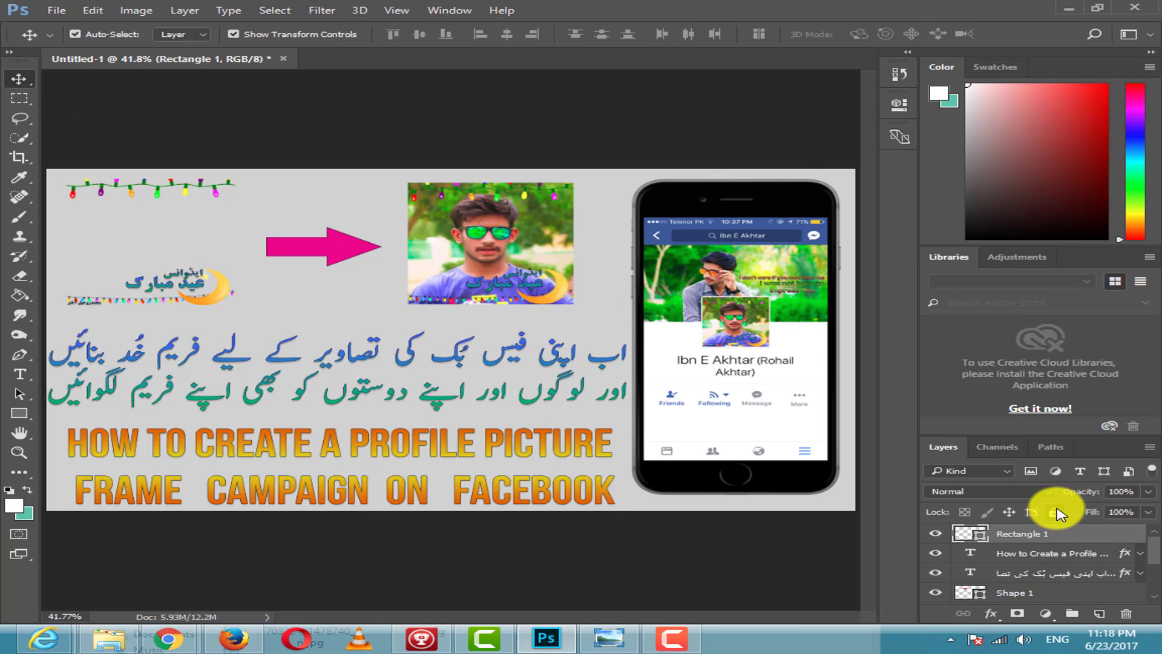
left_click(1057, 513)
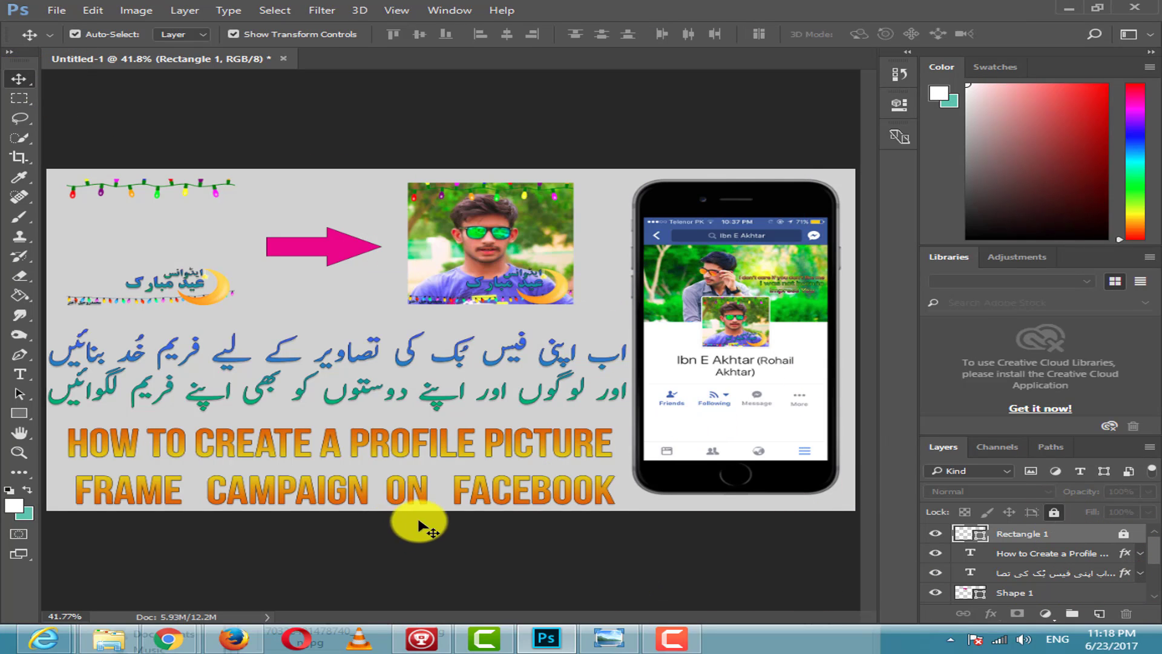
Add the text "part 1" in 12 pt Bebas Neue over the white rectangle and colour it near-black #0b0707.
key("t")
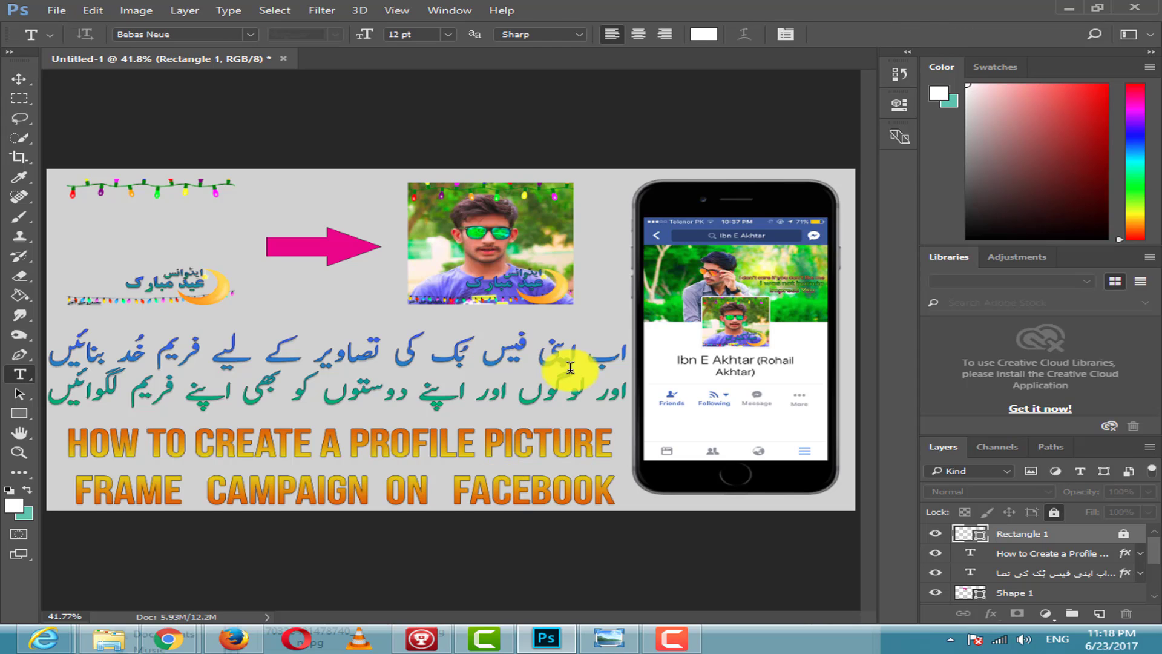
left_click(659, 424)
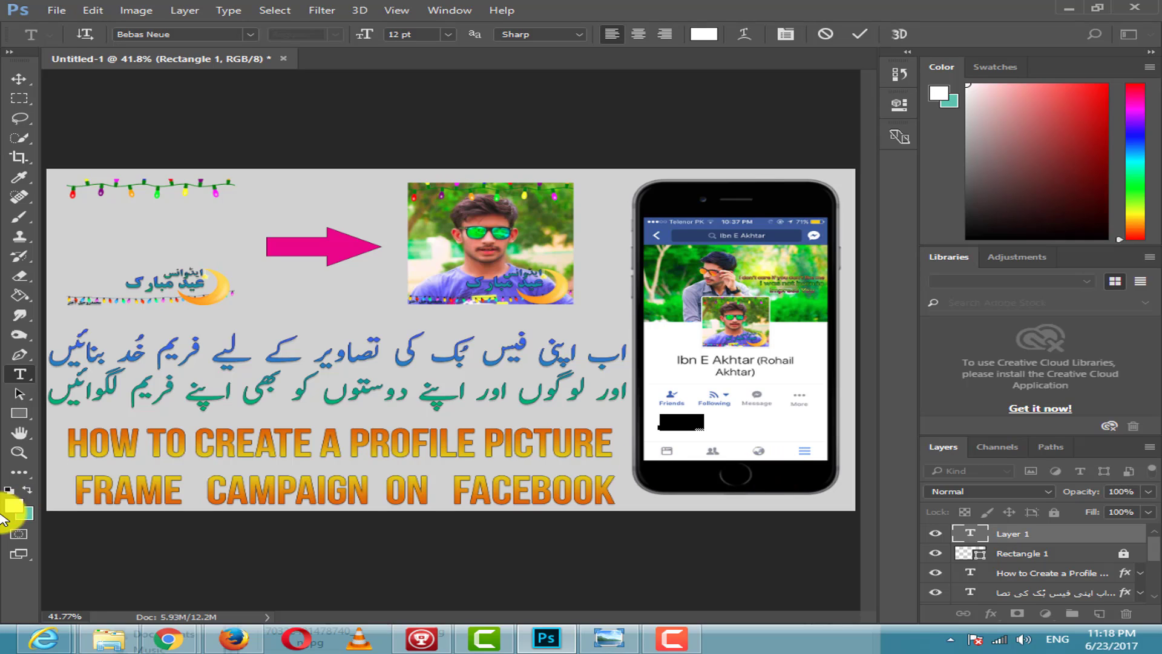
left_click(15, 508)
left_click(423, 339)
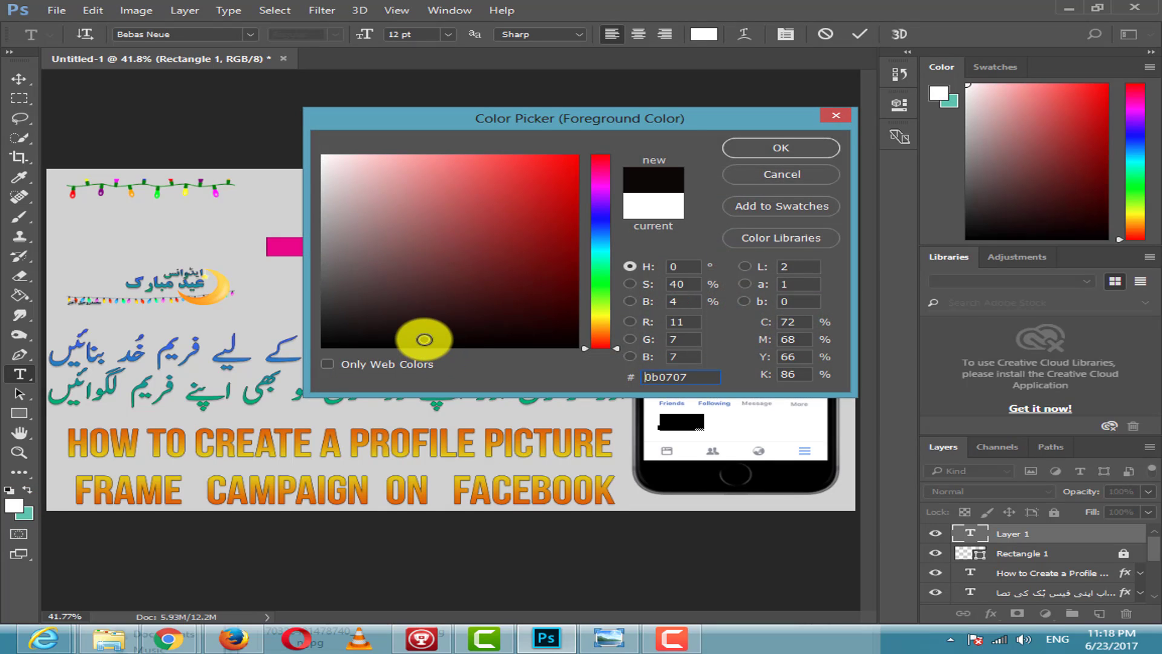
left_click(780, 147)
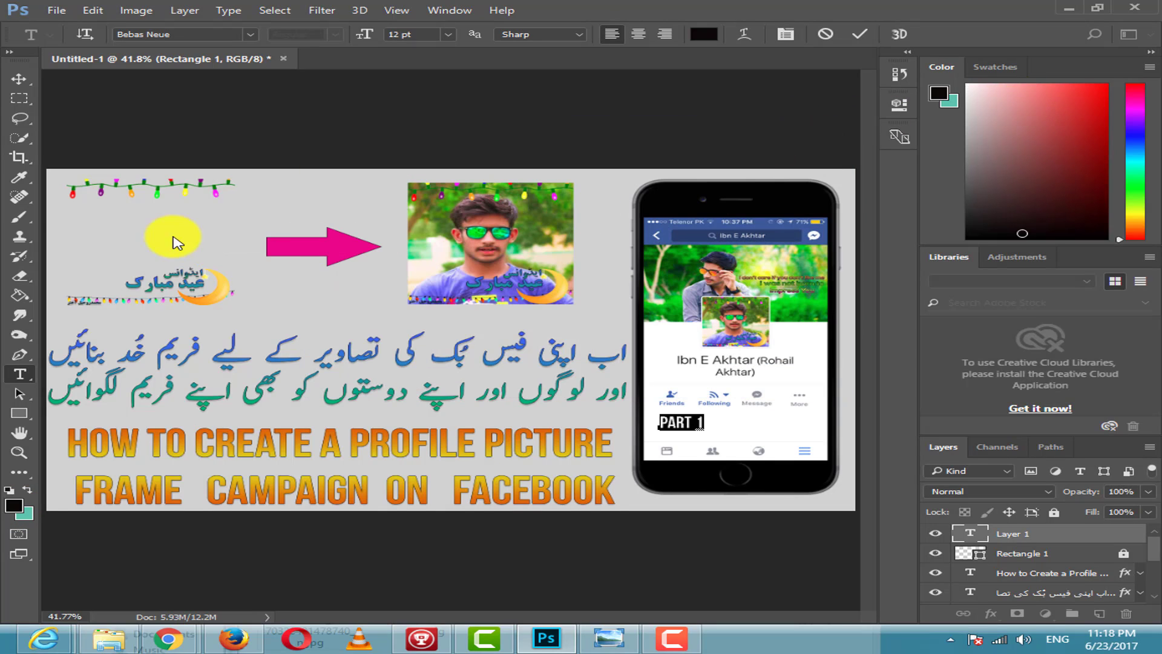
left_click(19, 79)
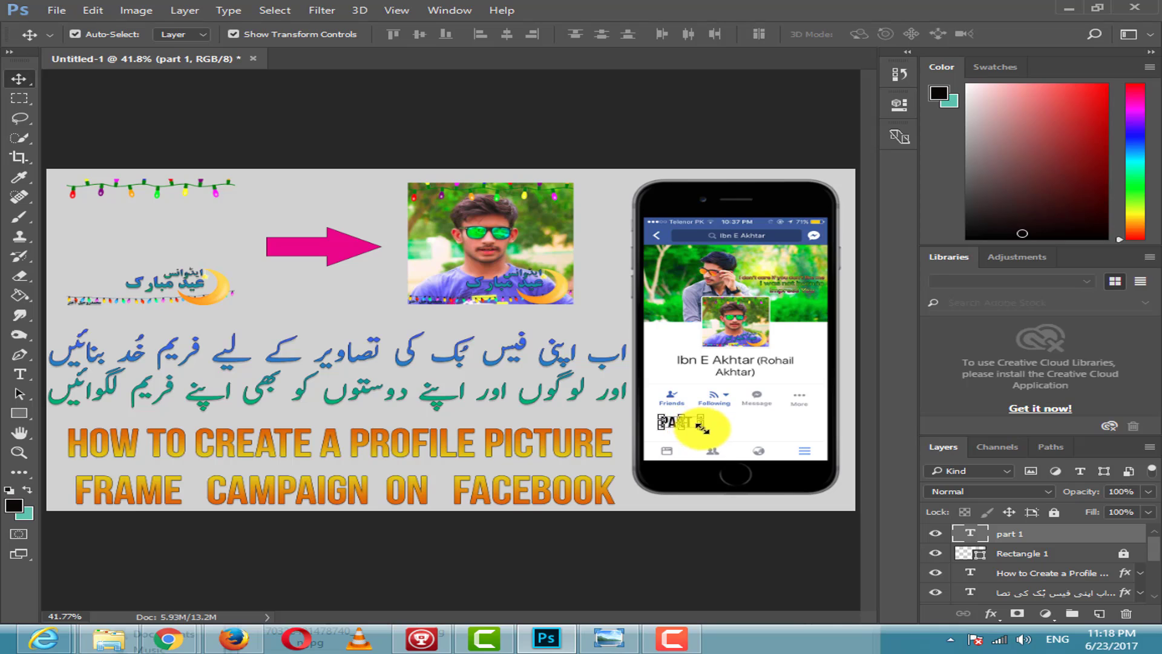
Enlarge the "part 1" text to 380.23% width and 256.84% height to fill the white area, applying the transformation.
left_click_drag(701, 425, 781, 420)
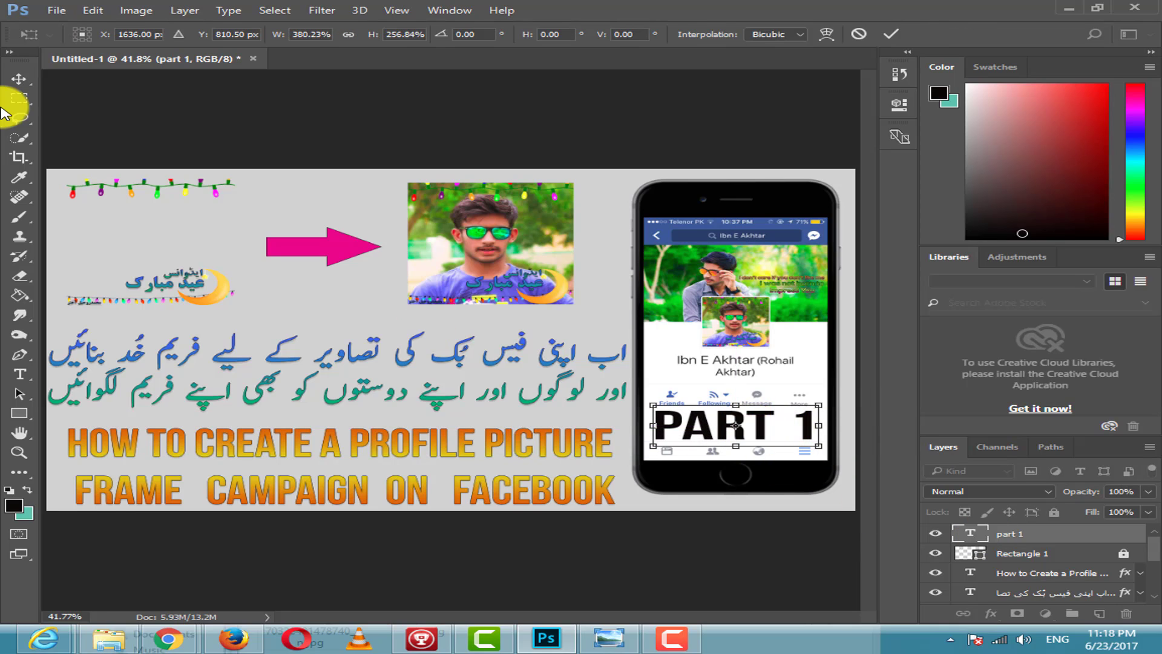
left_click(19, 80)
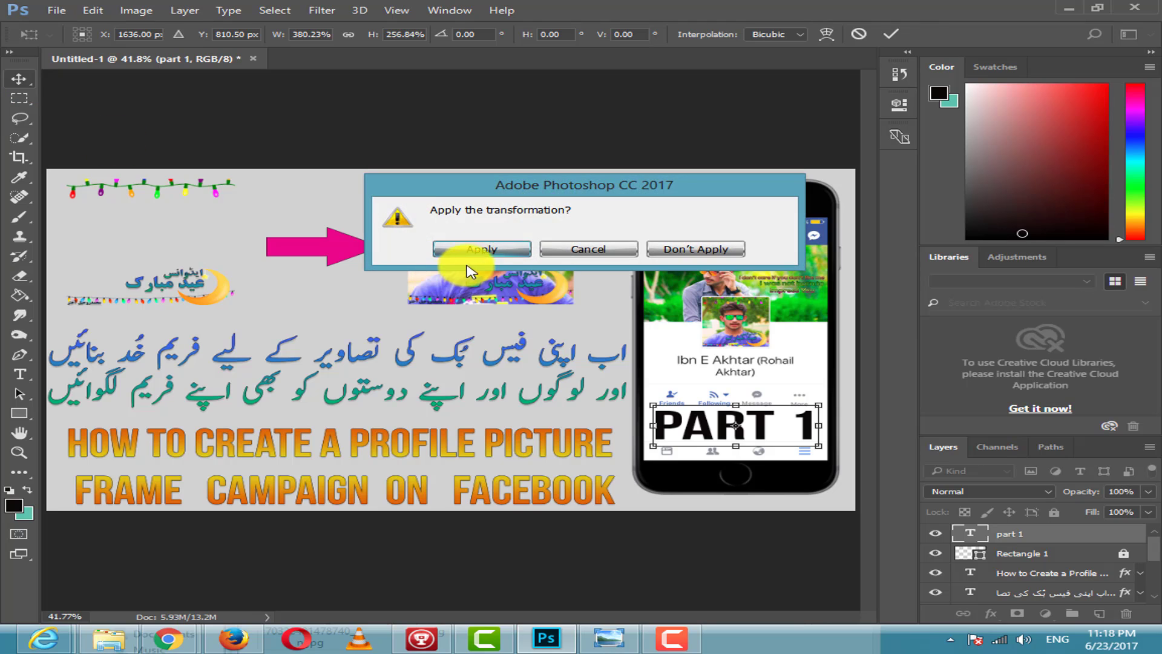
left_click(500, 248)
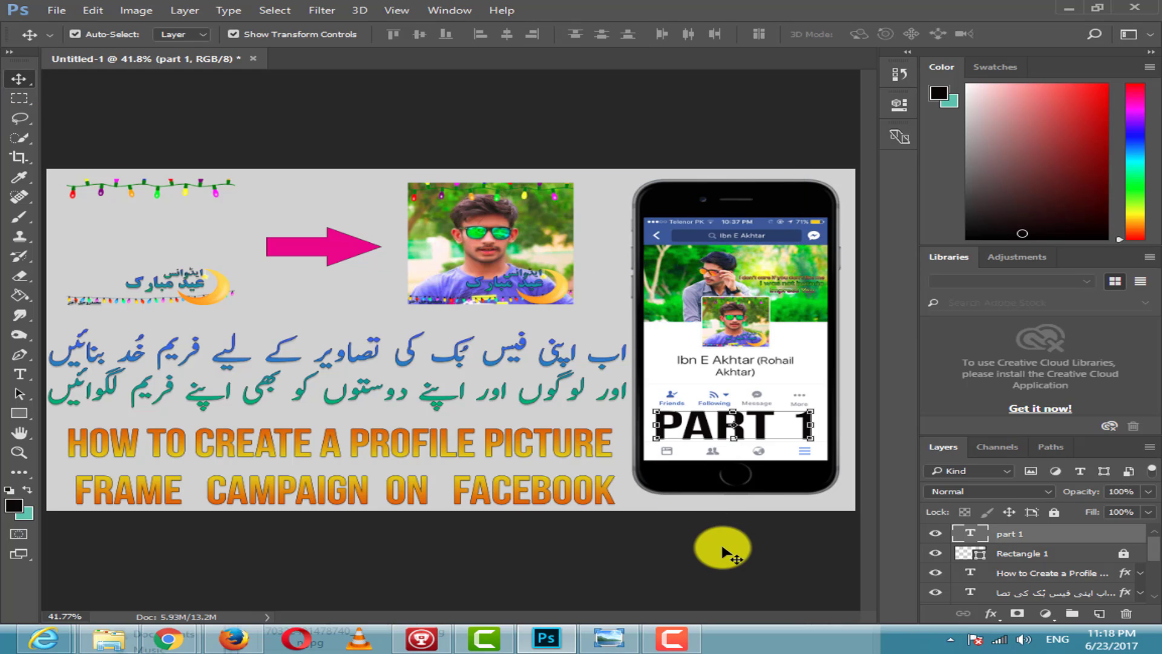
Paste the copied stroke, gradient and shadow layer style onto the "part 1" text and deselect the layer.
right_click(1045, 535)
left_click(878, 521)
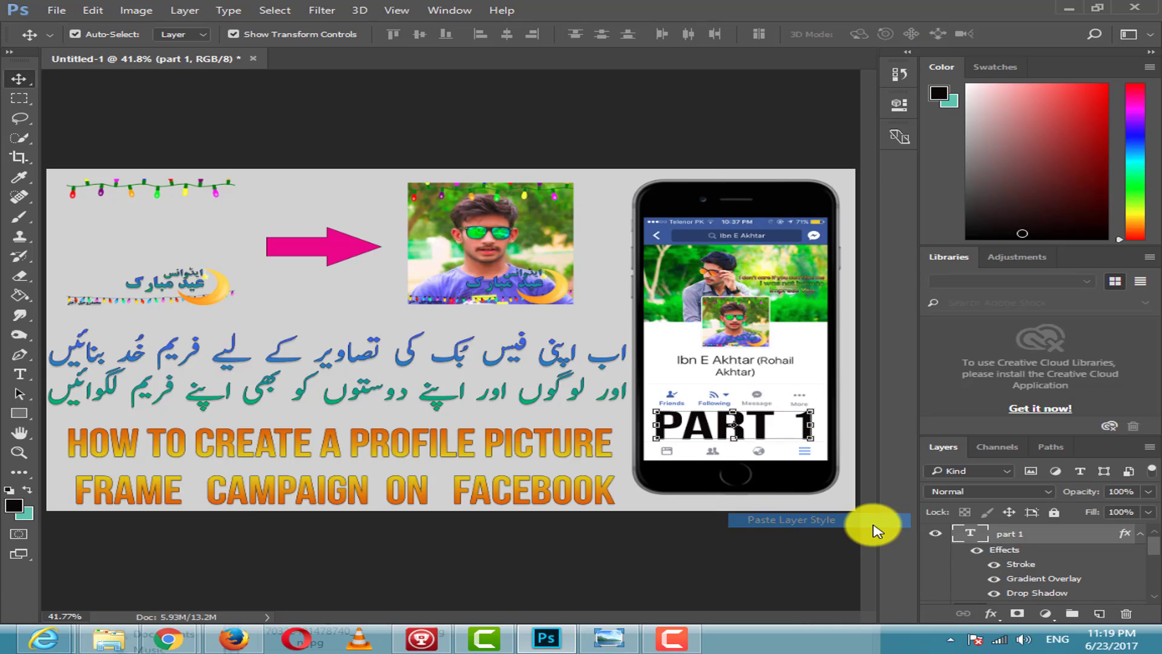
left_click(800, 538)
left_click(750, 428)
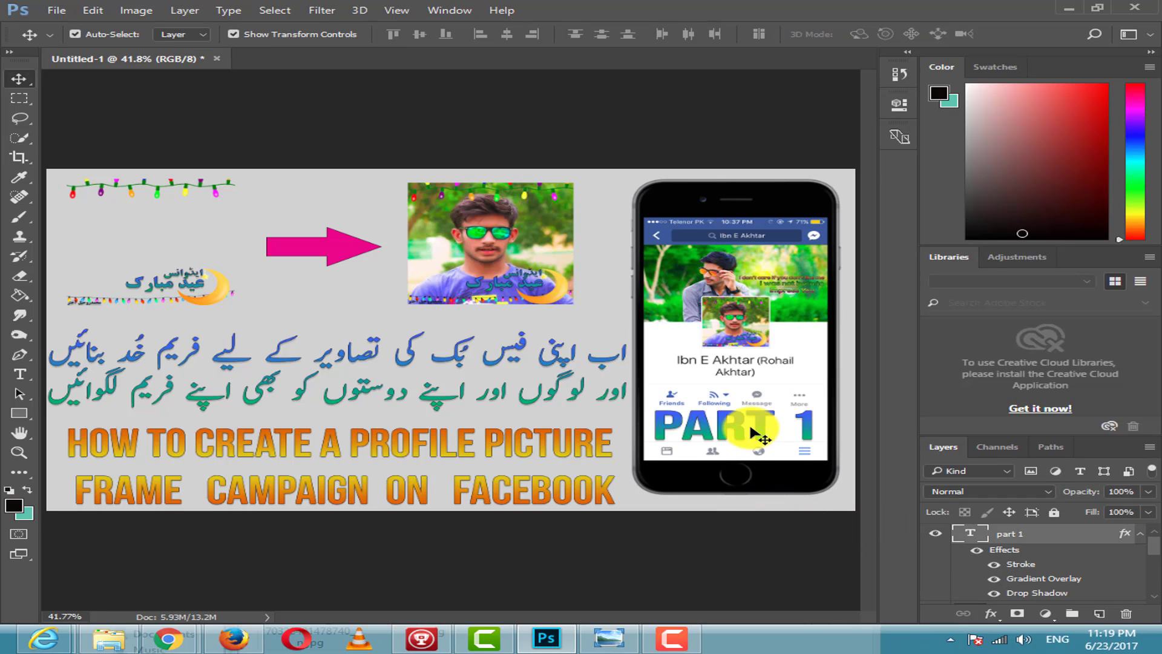
left_click(736, 549)
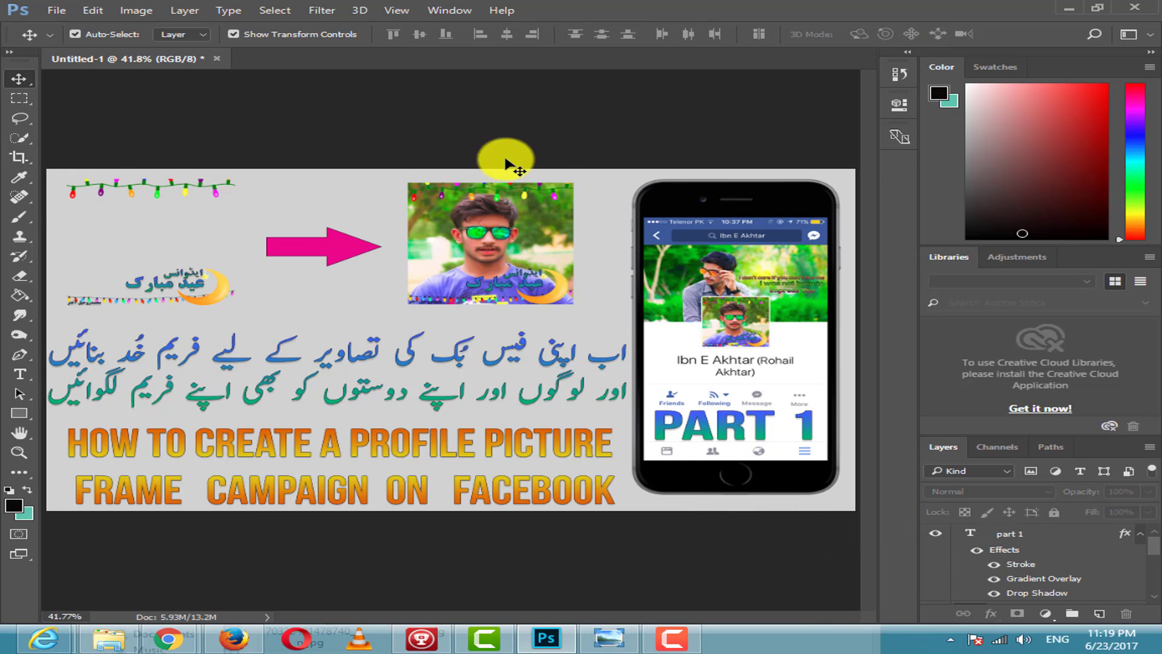